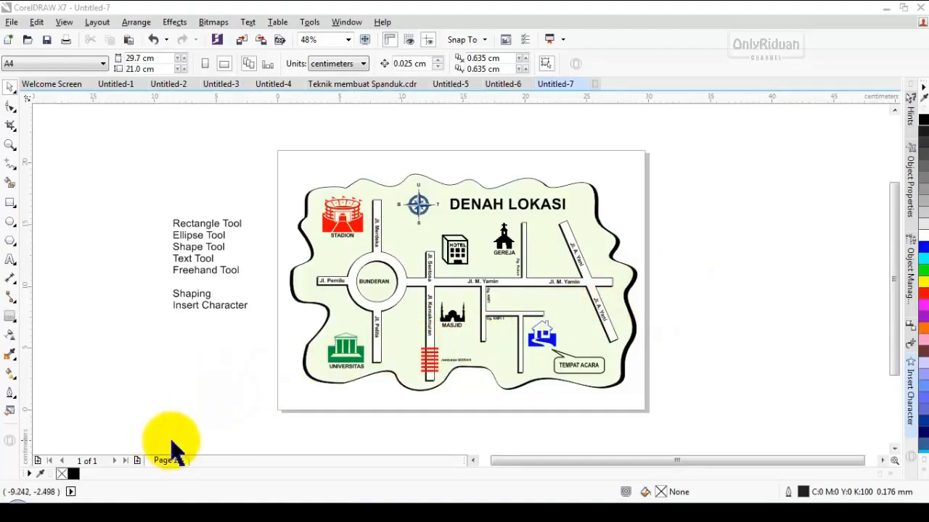
Insert a blank Page 2 beside the tool-name list and zoom in and out to view it
left_click(136, 459)
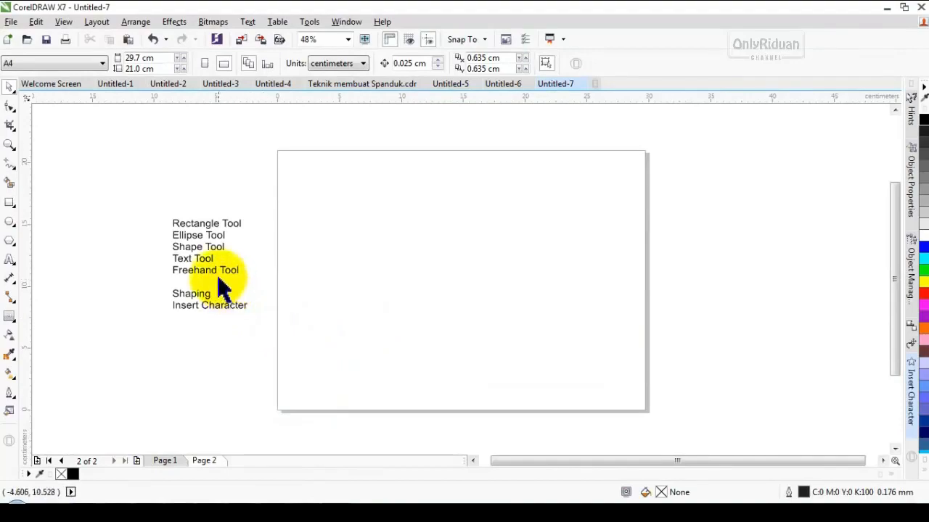
left_click(205, 257)
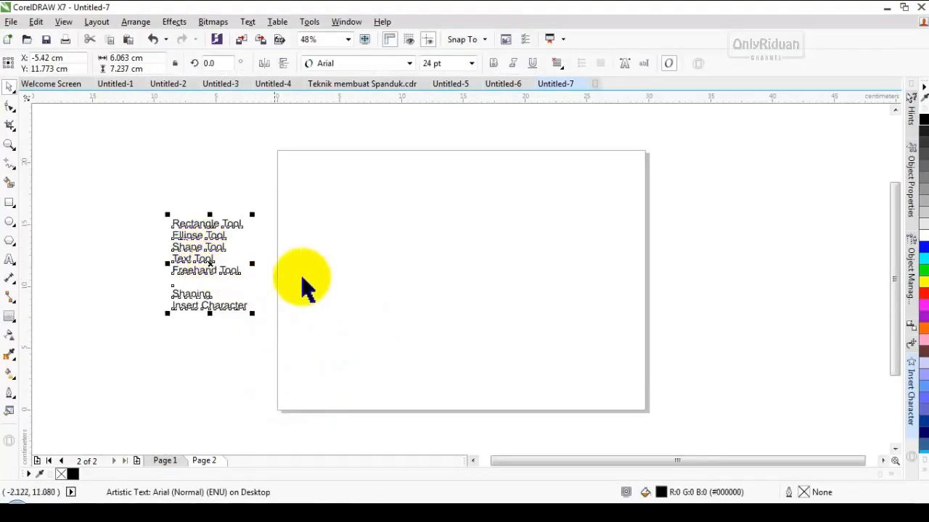
left_click(338, 280)
scroll(177, 263, "up", 3)
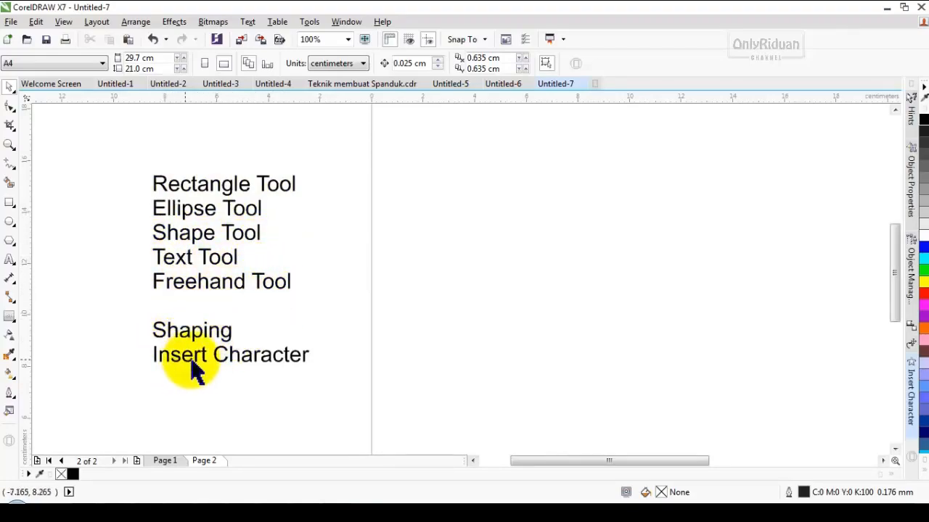
scroll(269, 338, "down", 2)
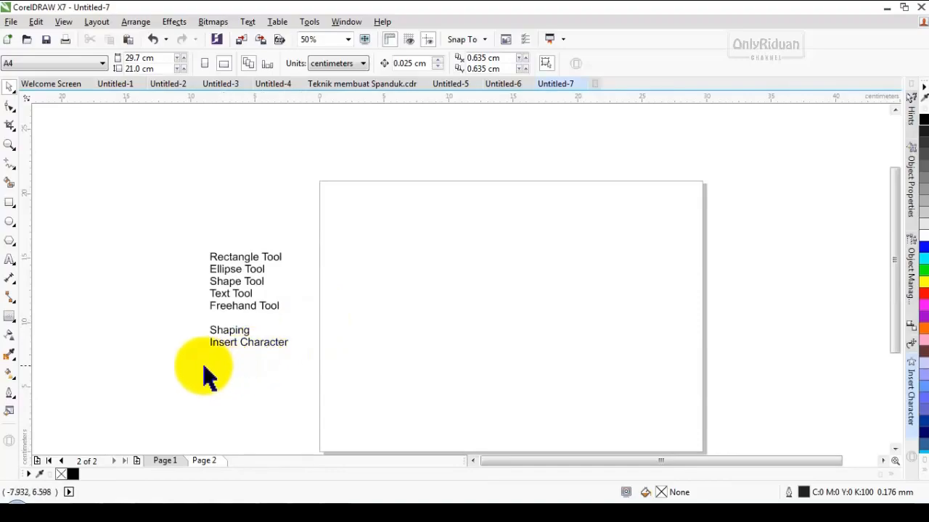
Draw a long thin horizontal road strip, then add a copy rotated 90° that crosses it vertically
left_click(9, 203)
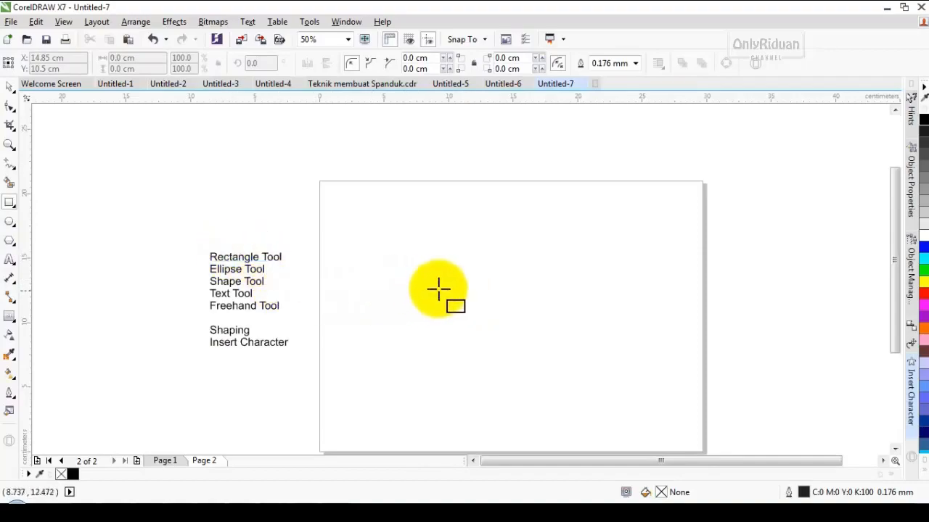
left_click_drag(418, 291, 654, 296)
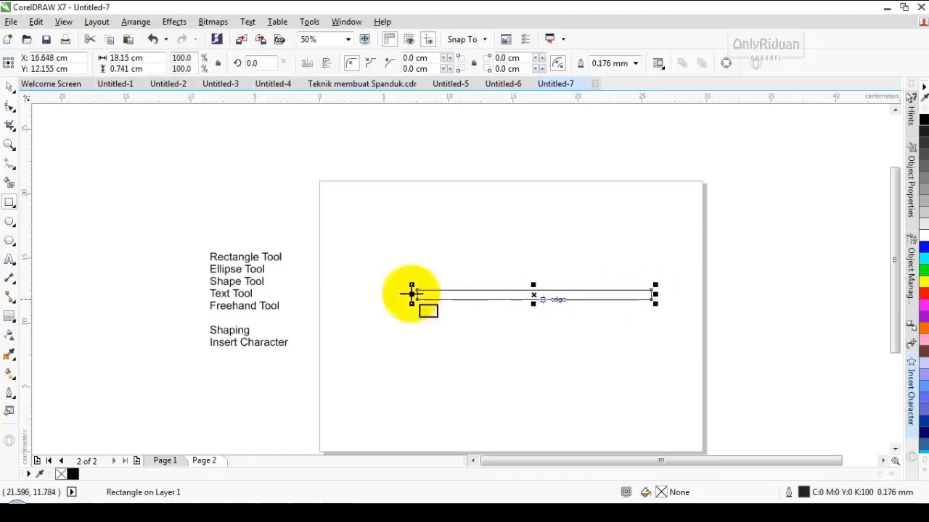
left_click(9, 86)
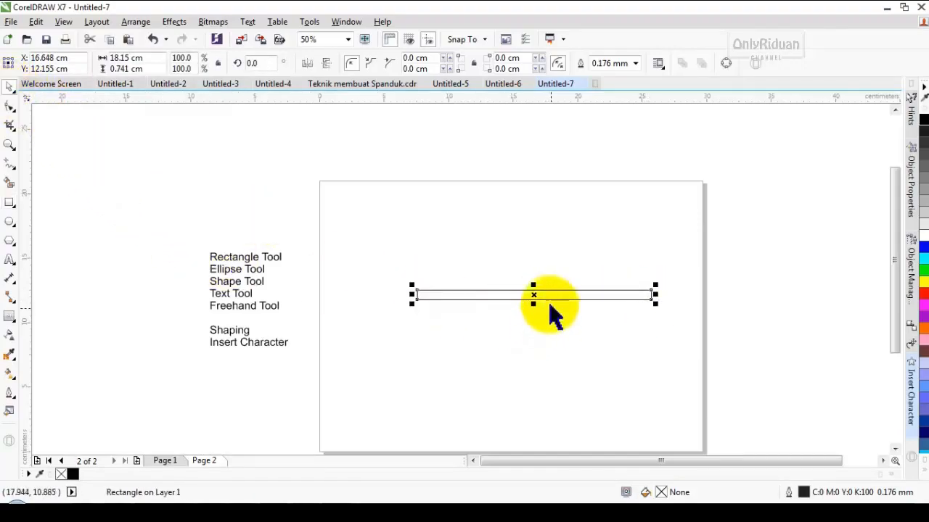
left_click_drag(536, 295, 440, 215)
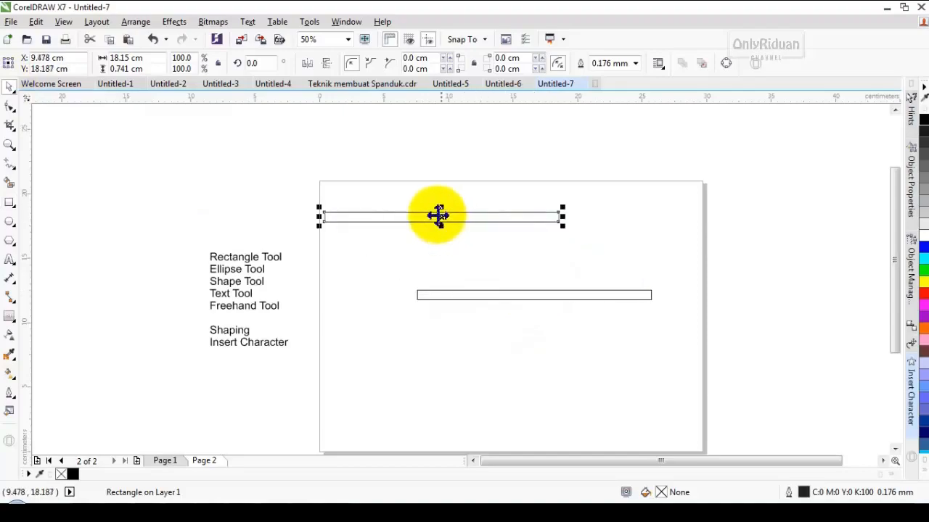
left_click(251, 64)
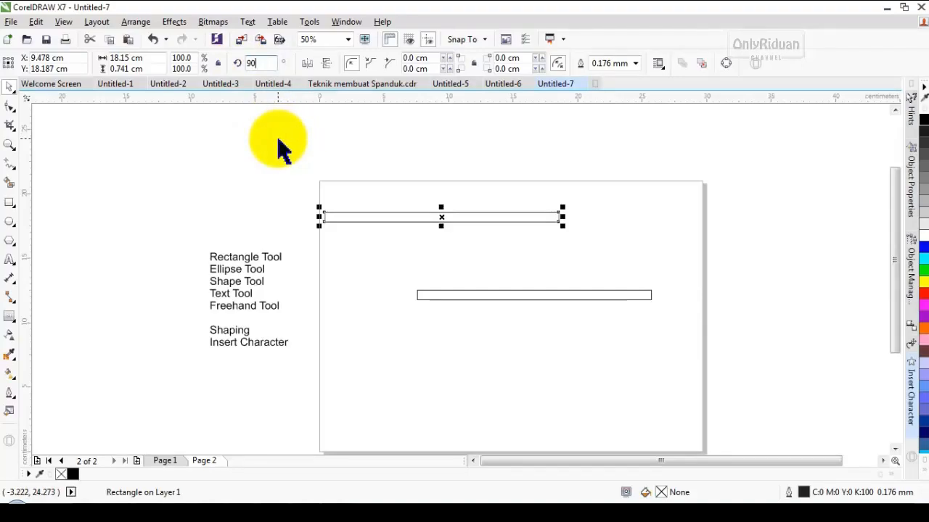
key("Return")
left_click_drag(441, 214, 404, 295)
Shorten the vertical road strip from both its bottom and top ends
left_click(420, 295)
left_click(440, 215)
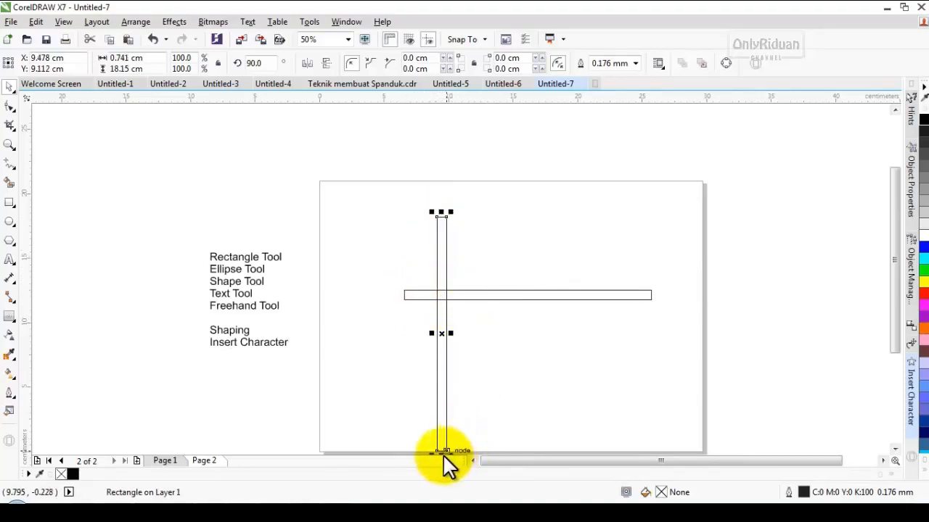
left_click_drag(441, 450, 443, 392)
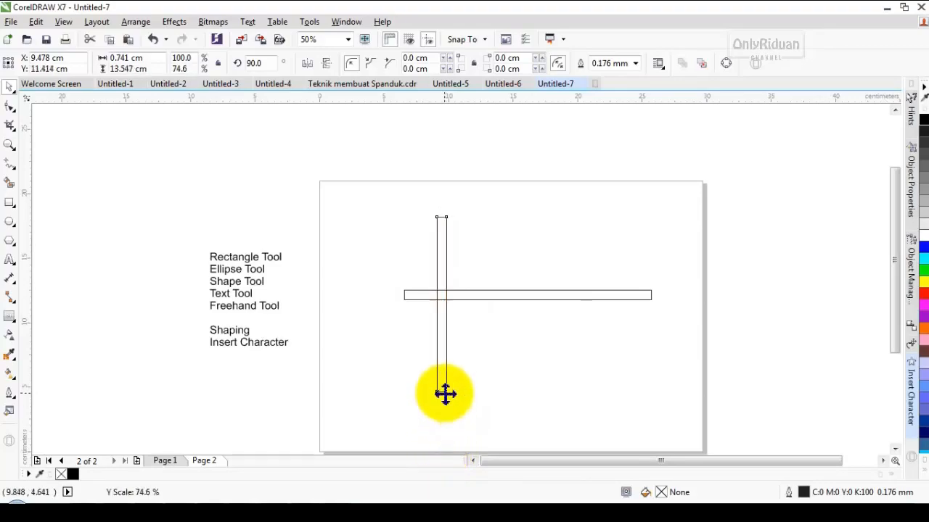
left_click_drag(442, 213, 441, 240)
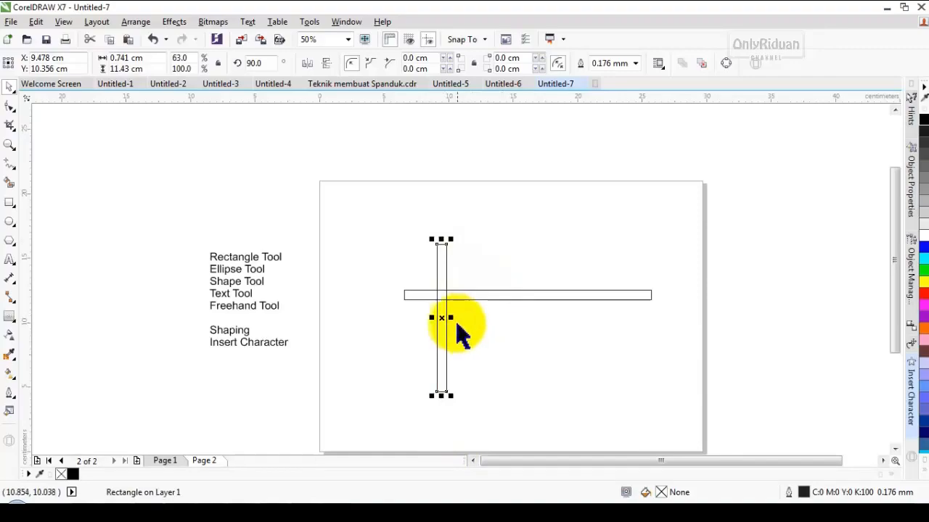
Copy the vertical strip to the right and tilt it to about 109.6° as a diagonal road
left_click_drag(439, 319, 619, 312)
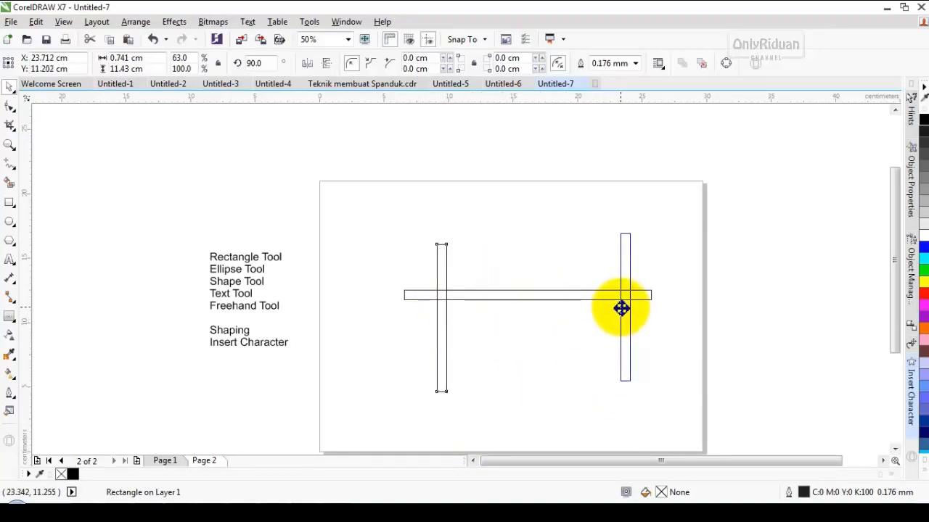
left_click_drag(621, 313, 619, 307)
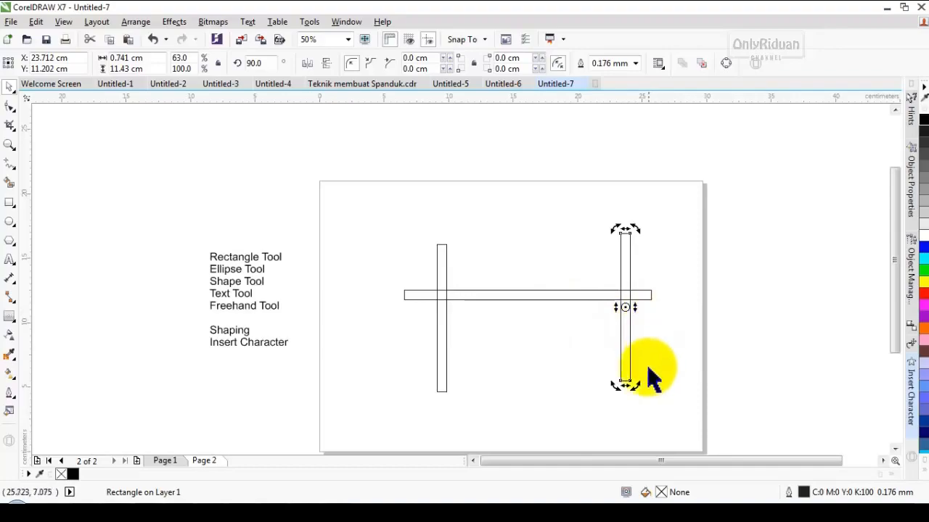
left_click_drag(632, 384, 662, 383)
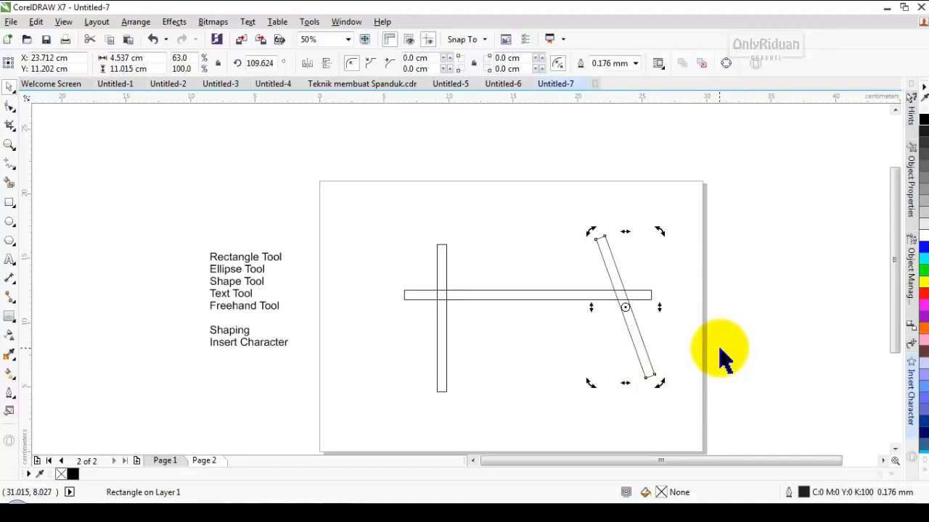
left_click(637, 331)
left_click_drag(632, 315, 623, 301)
Duplicate the vertical strip slightly to the right and shorten it at both ends
left_click(442, 319)
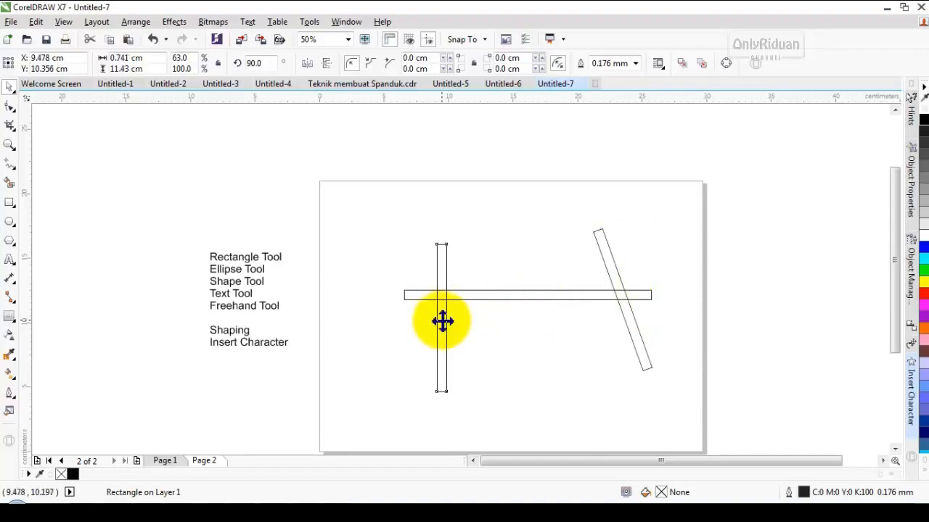
left_click_drag(442, 319, 518, 330)
scroll(523, 322, "up", 2)
left_click_drag(503, 175, 506, 275)
scroll(522, 290, "down", 2)
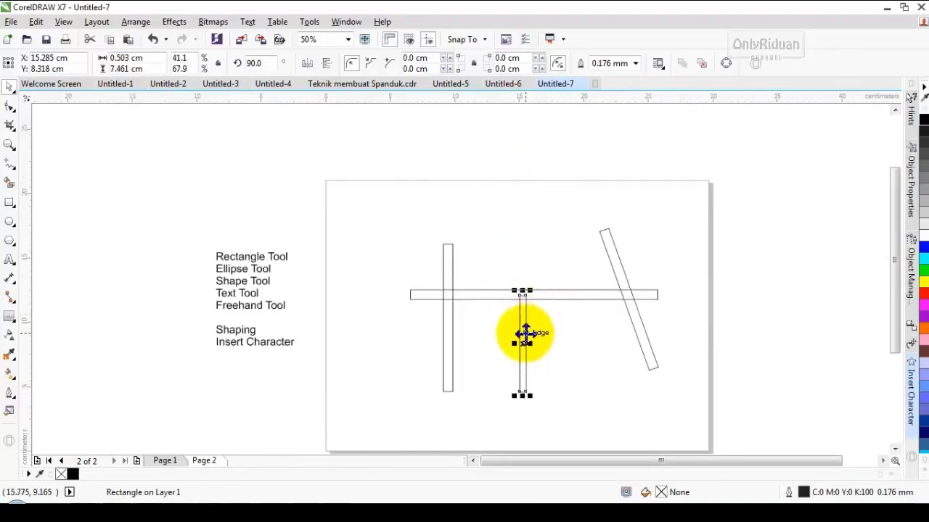
left_click_drag(524, 394, 524, 374)
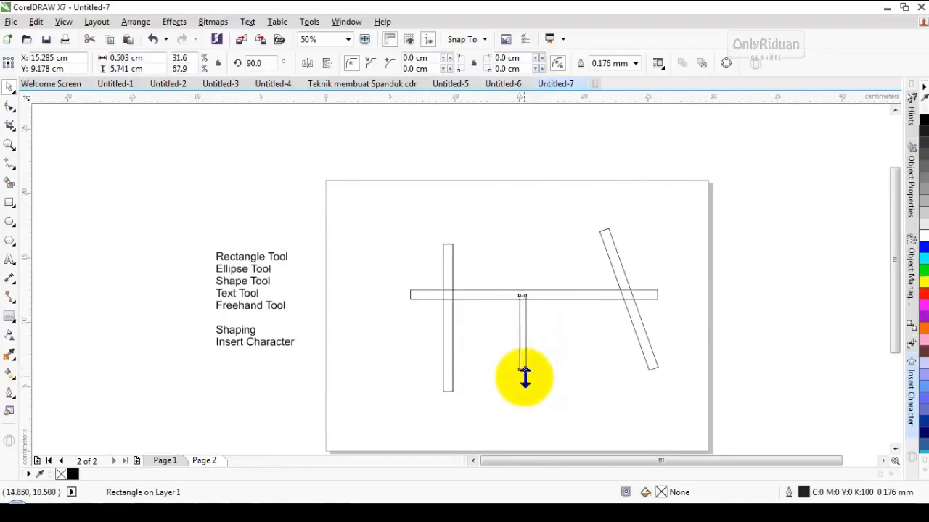
Build a T-junction below the road from a copy rotated to 0° and a short vertical strip
left_click_drag(524, 338, 574, 353)
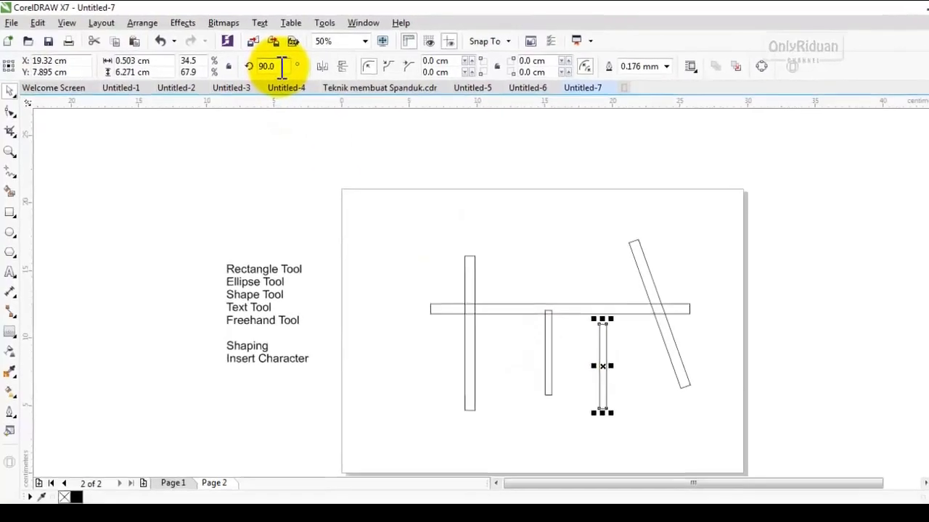
double_click(282, 67)
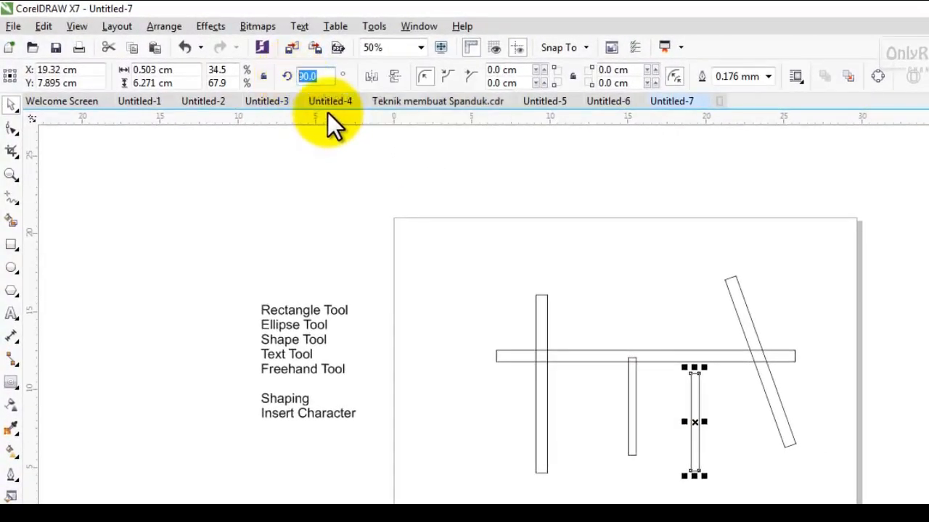
type("0")
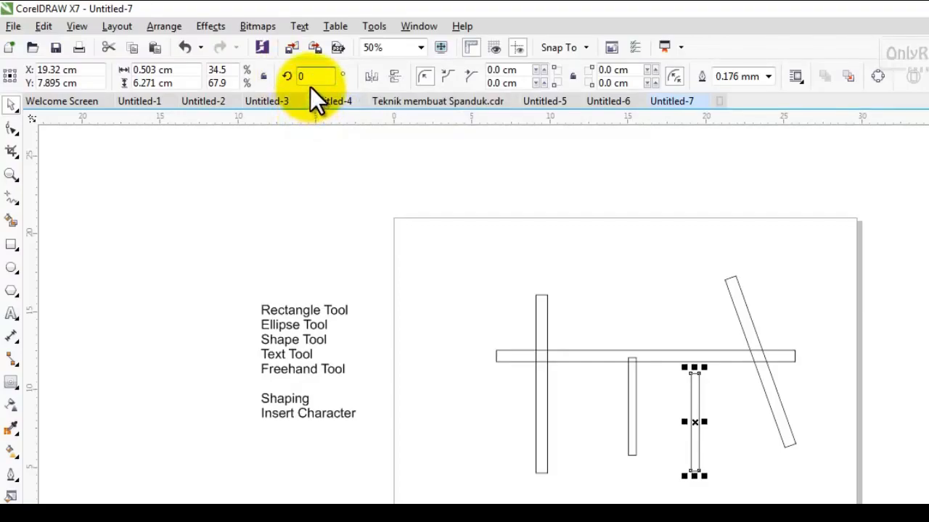
key("Return")
left_click_drag(696, 427, 683, 410)
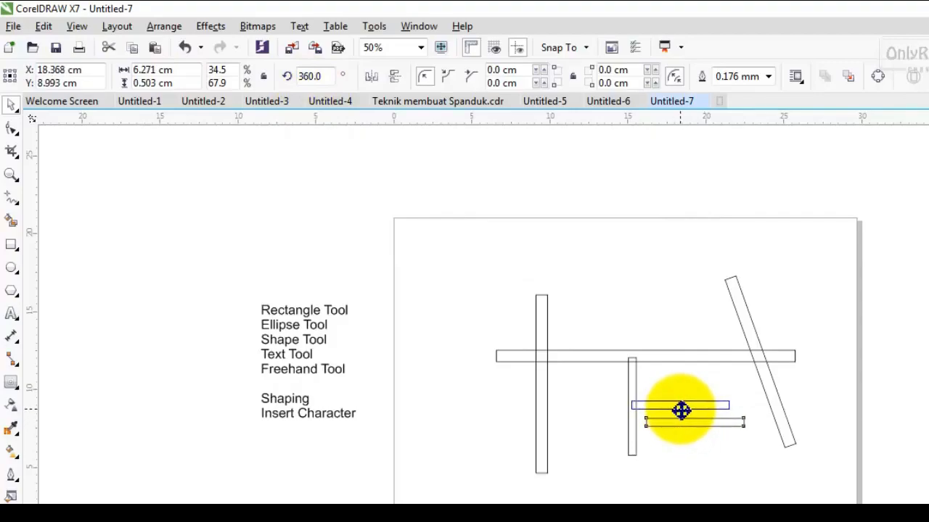
left_click_drag(683, 410, 710, 421)
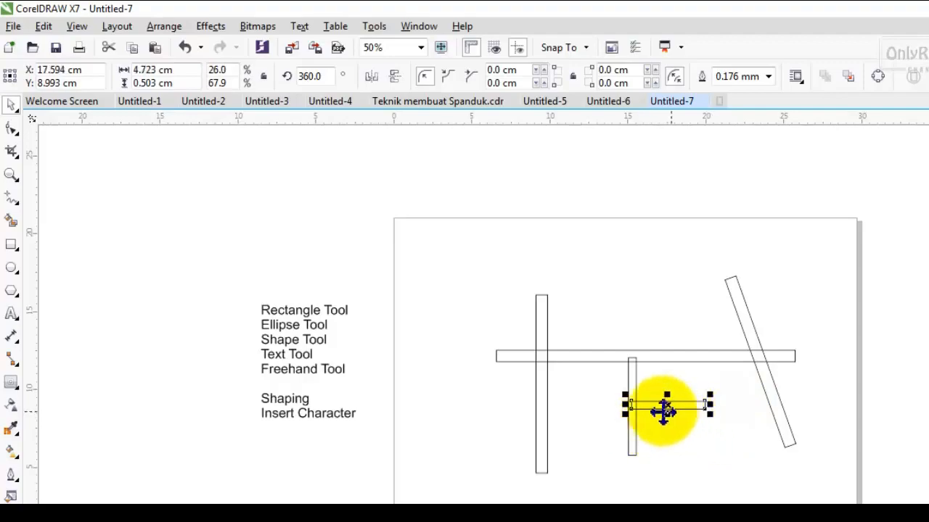
left_click(631, 428)
left_click_drag(631, 428, 682, 465)
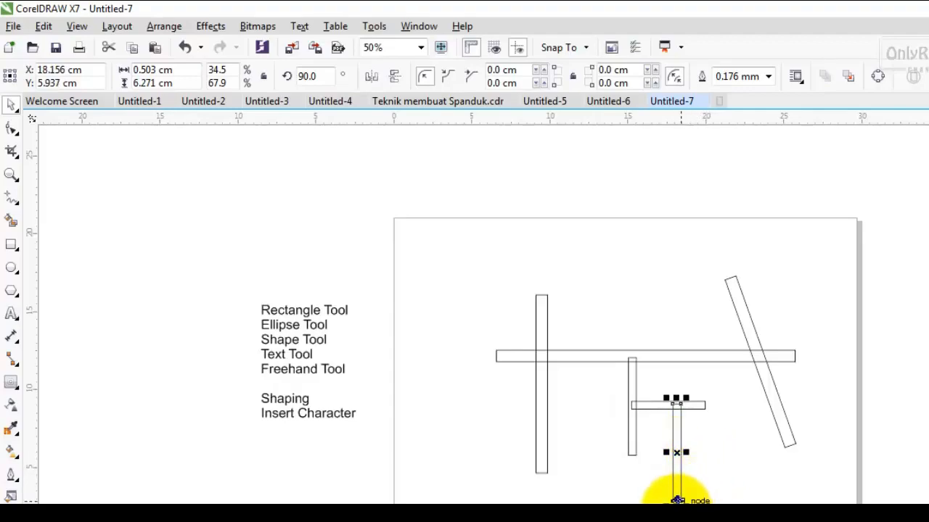
left_click_drag(676, 499, 675, 484)
left_click(684, 467)
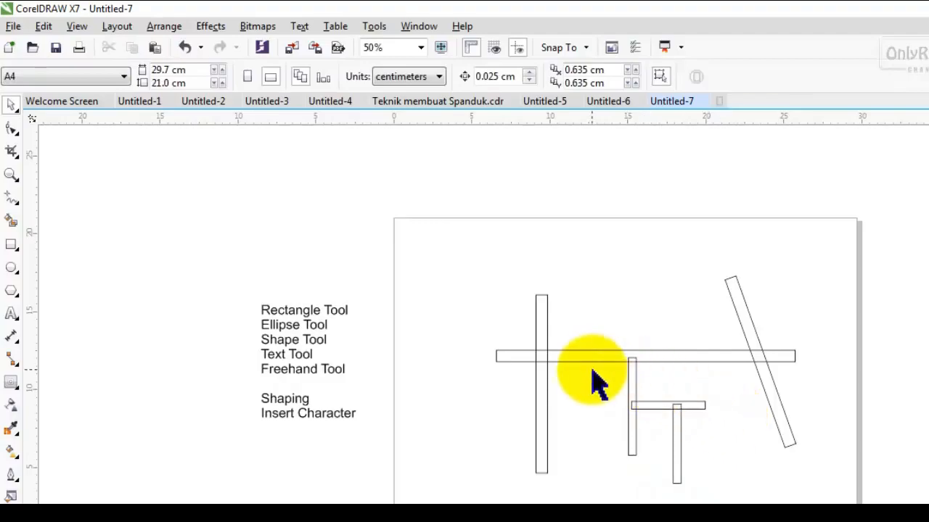
Copy the tall strip above the main road and shorten it into a short upward branch
left_click(542, 338)
left_click_drag(544, 390, 673, 267)
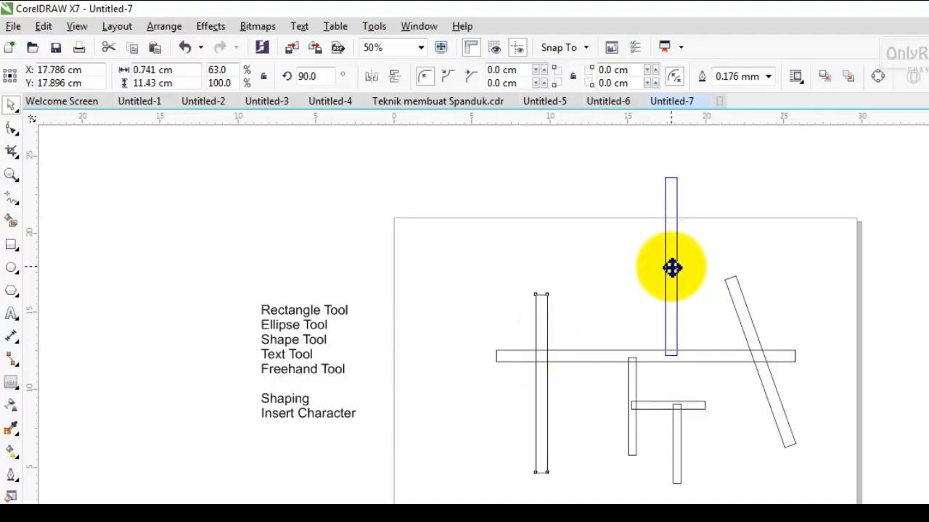
left_click_drag(672, 267, 668, 266)
left_click_drag(669, 176, 643, 277)
left_click(827, 296)
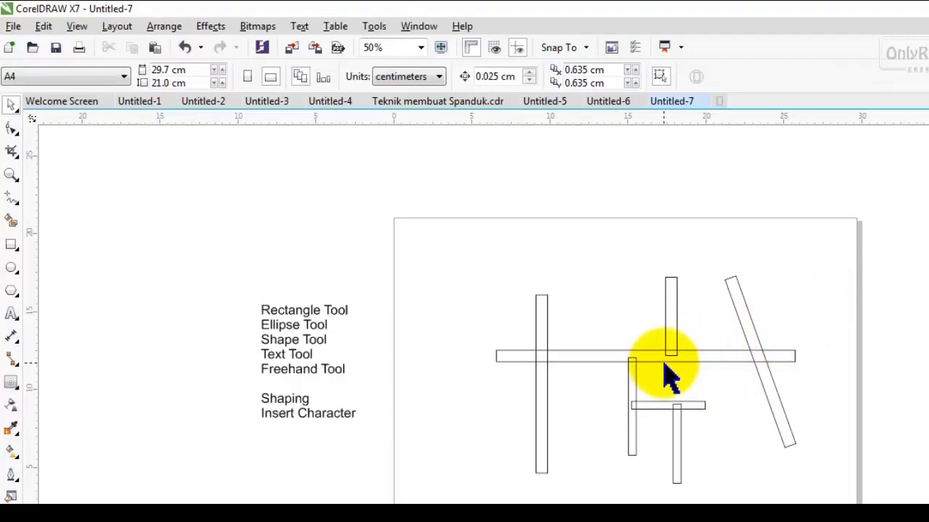
Nudge the tall strip upward, then marquee-select all seven road rectangles
scroll(669, 376, "up", 1)
scroll(669, 376, "down", 1)
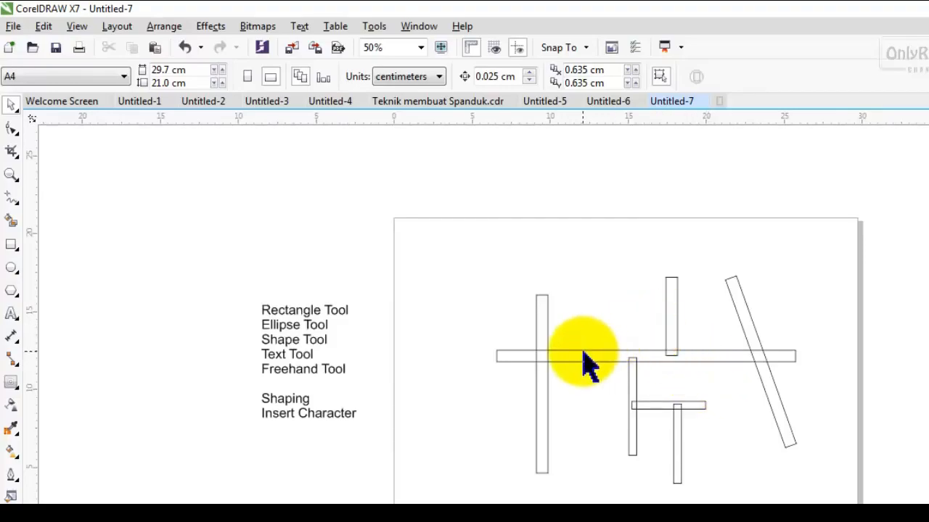
scroll(631, 364, "up", 1)
scroll(630, 367, "up", 1)
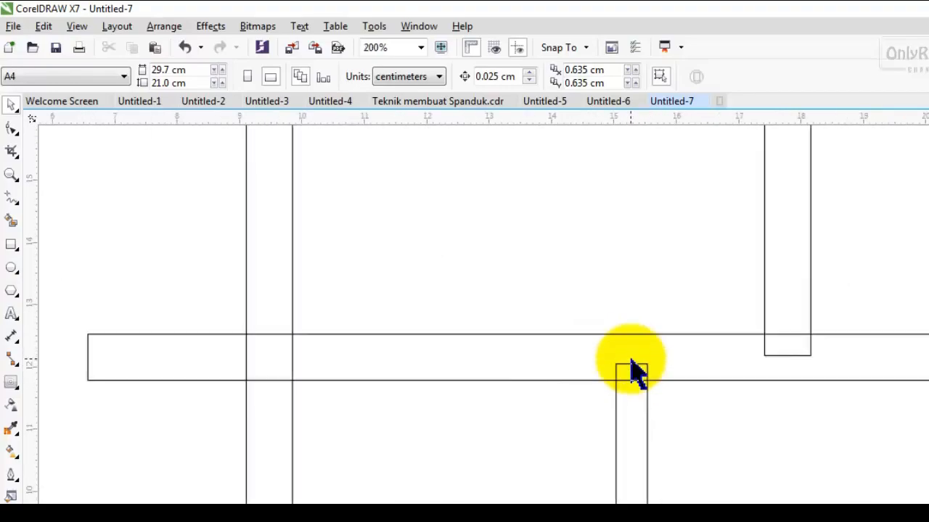
scroll(632, 370, "down", 1)
mouse_move(712, 295)
left_mouse_down()
mouse_move(719, 272)
mouse_move(716, 296)
left_mouse_up()
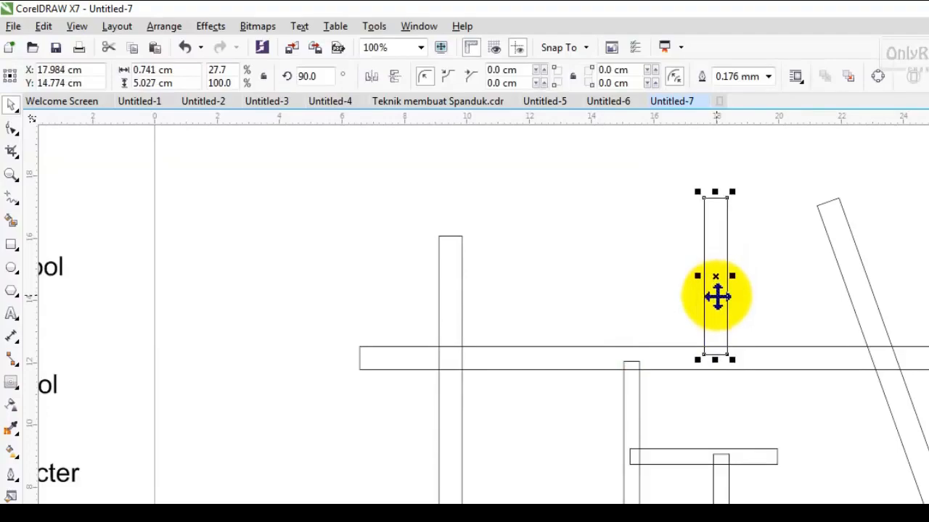
scroll(719, 296, "down", 3)
left_click(856, 479)
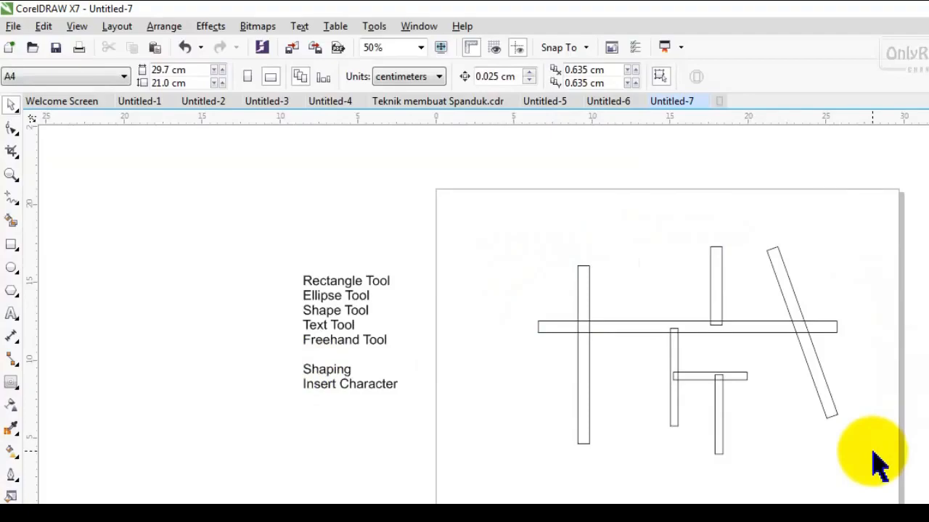
left_click_drag(494, 214, 865, 484)
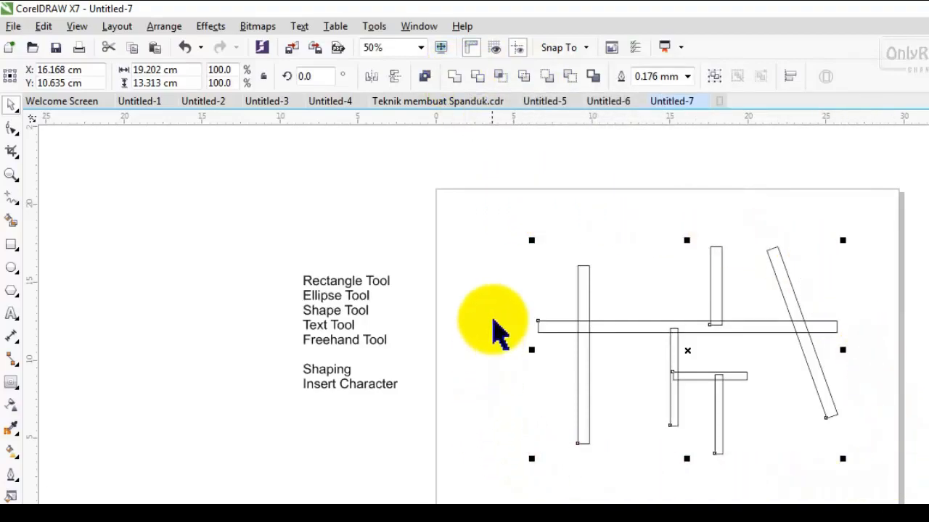
left_click(454, 76)
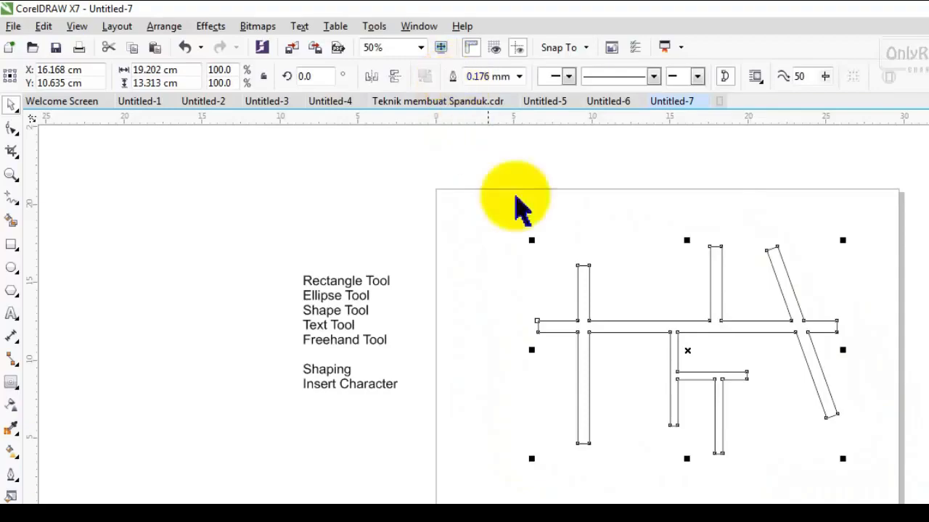
left_click(866, 301)
scroll(707, 363, "up", 2)
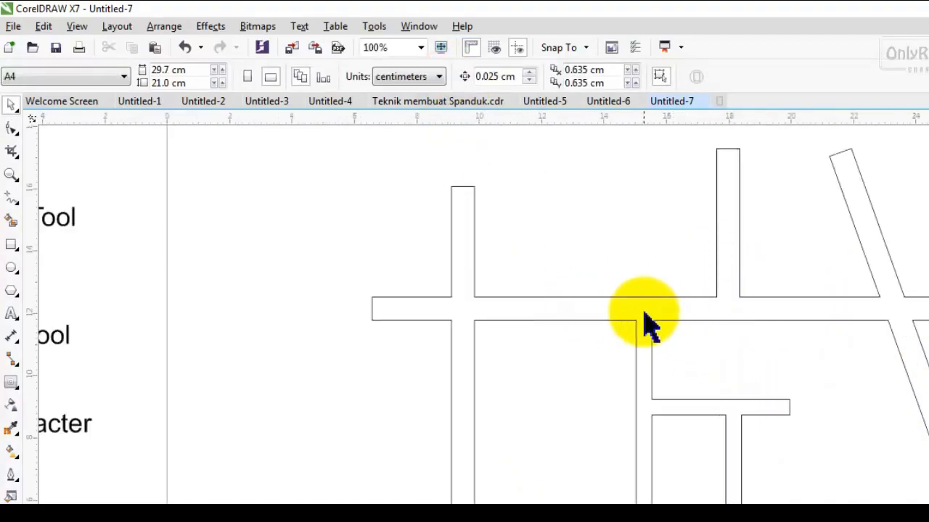
scroll(667, 319, "down", 2)
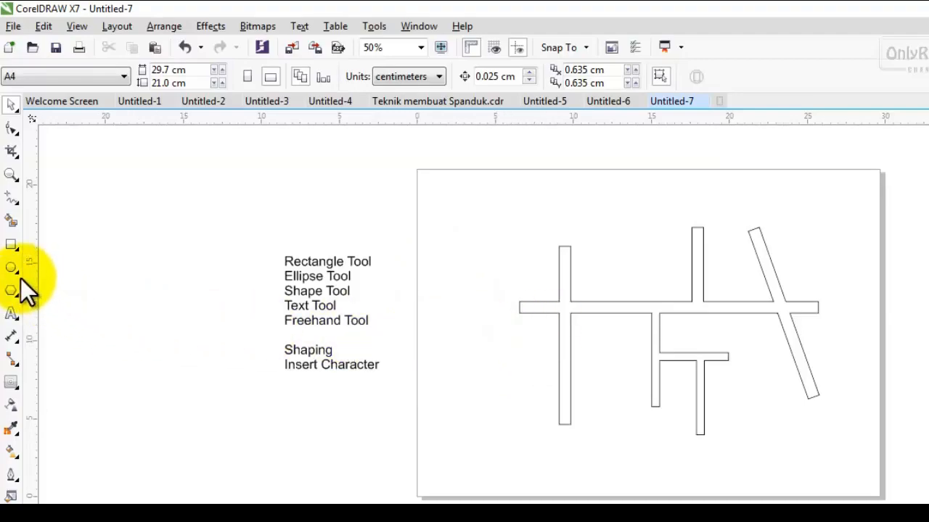
Draw a circle with the Ellipse tool and add a smaller concentric circle inside it
left_click(13, 247)
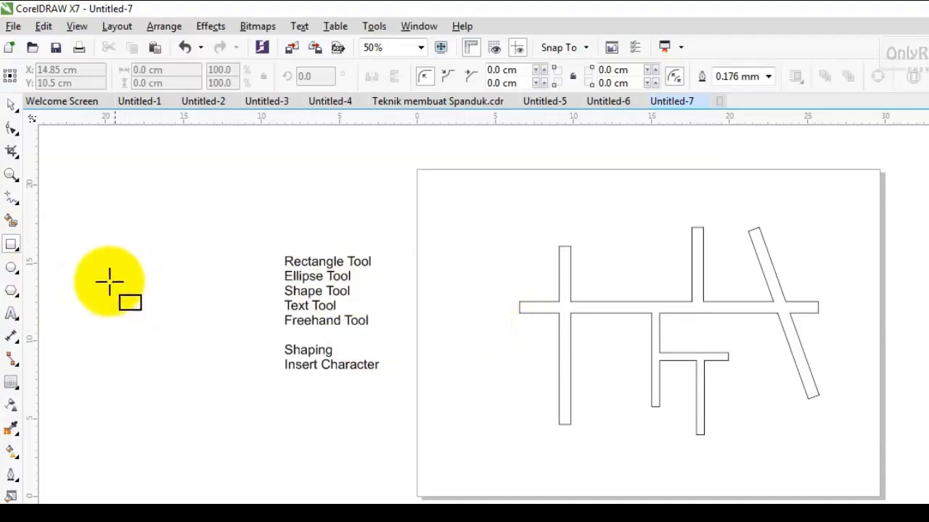
left_click(18, 268)
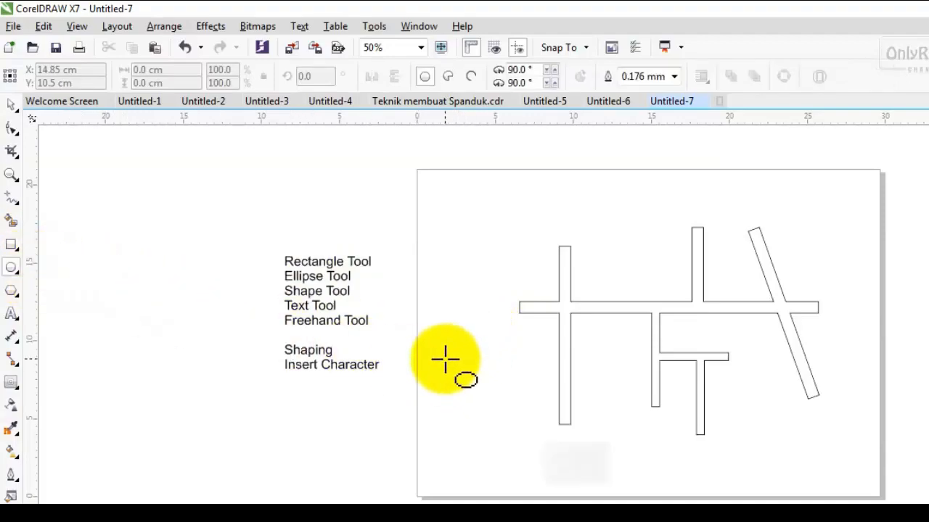
left_click_drag(437, 356, 513, 412)
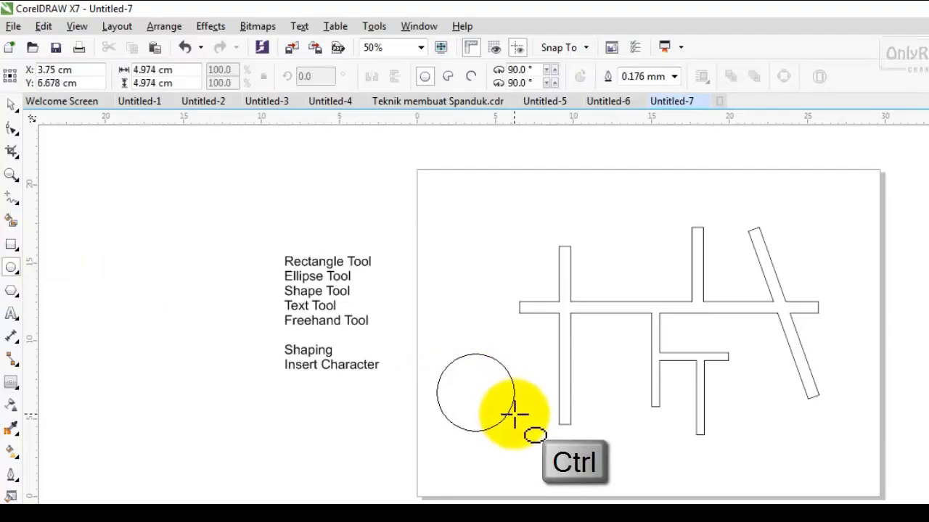
left_click_drag(513, 412, 510, 408)
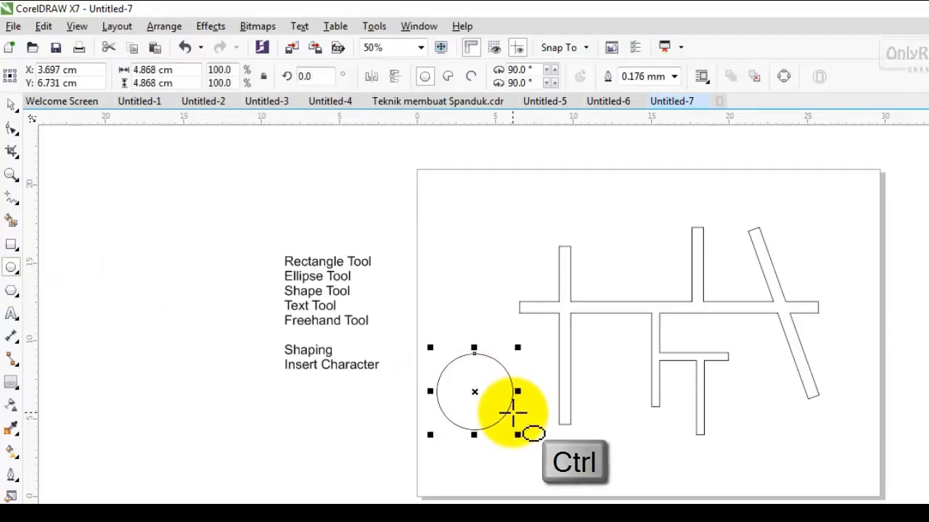
left_click(13, 105)
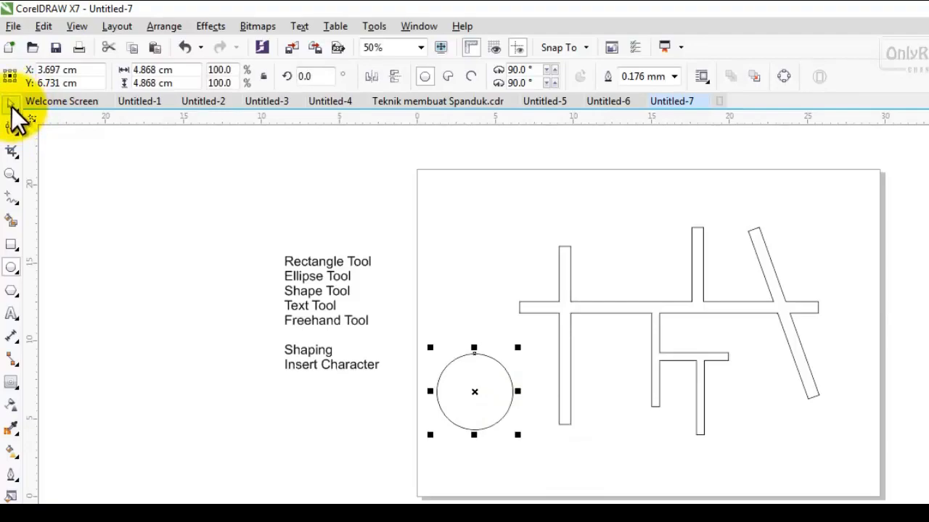
key("shift")
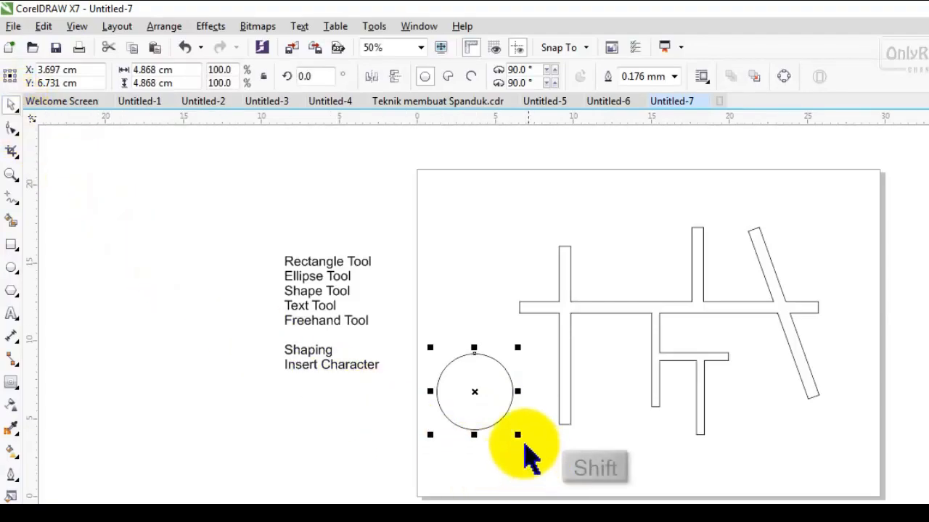
left_click_drag(517, 435, 510, 436)
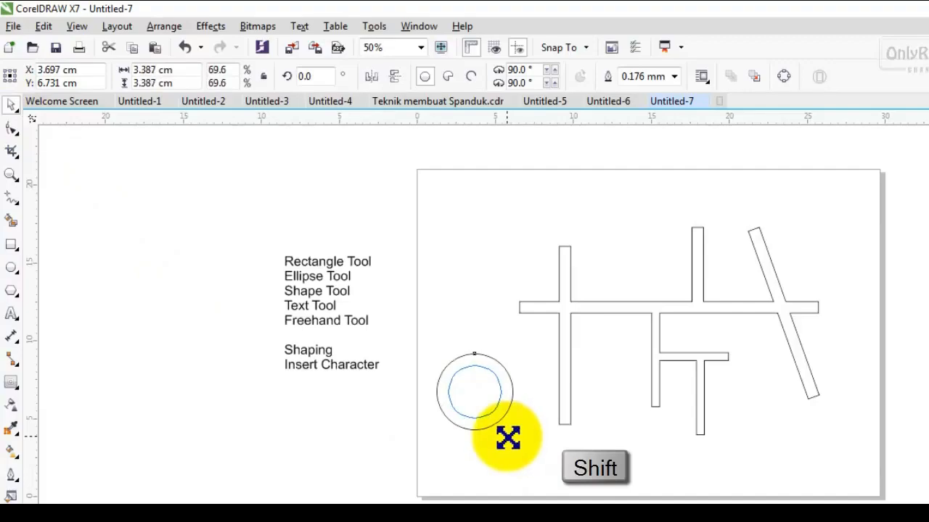
Select both circles and trim the inner circle out of the large one
left_click(337, 444)
left_click(479, 393)
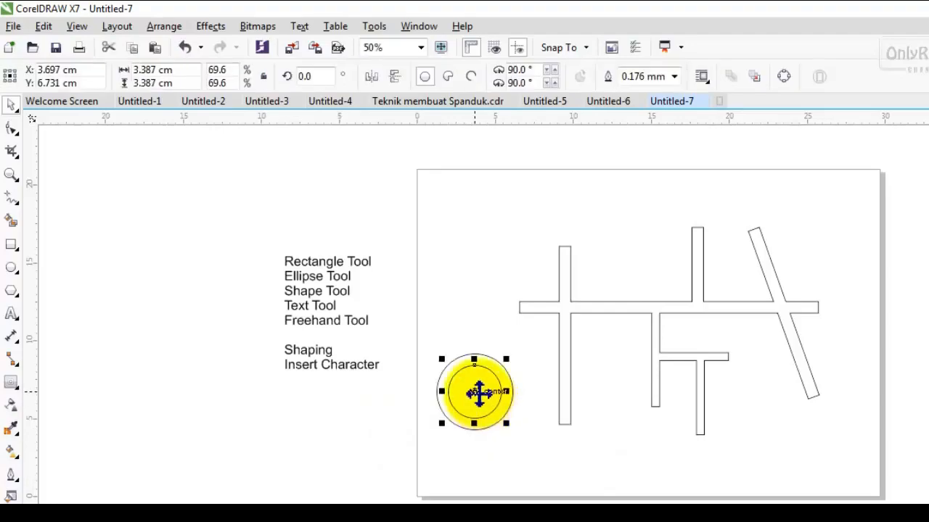
mouse_move(478, 392)
left_mouse_down()
mouse_move(332, 420)
mouse_move(421, 423)
mouse_move(481, 398)
left_mouse_up()
left_click(497, 452)
left_click(479, 396)
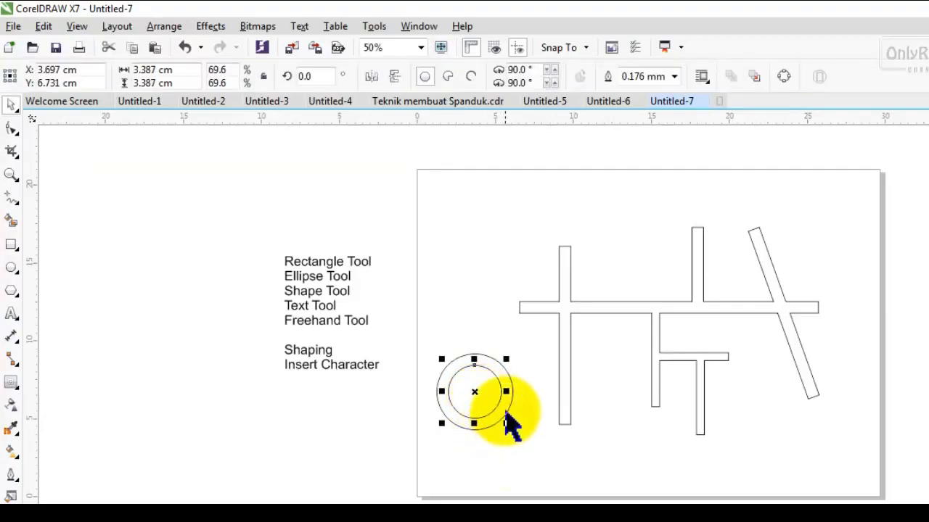
left_click(510, 381, "shift")
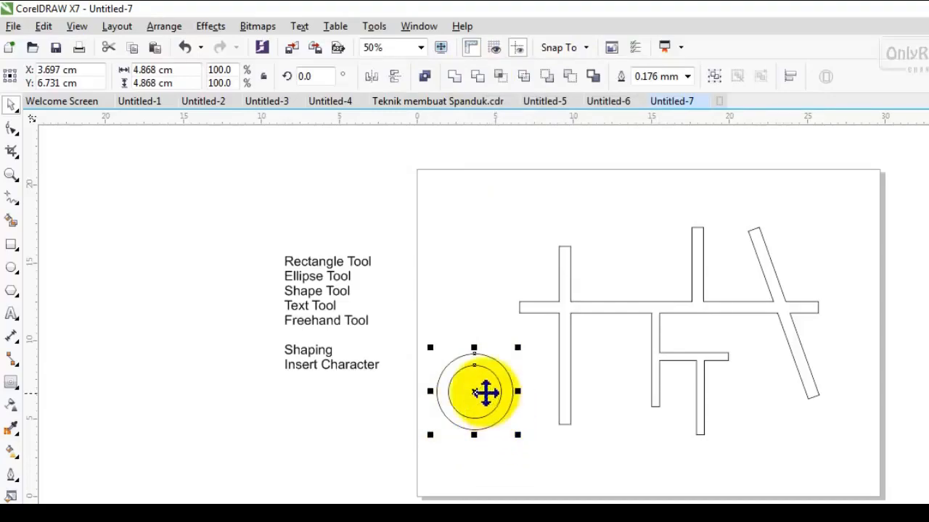
left_click(478, 79)
Pull the inner circle aside and move the 4.868 cm ring to the main road's left end
left_click(457, 244)
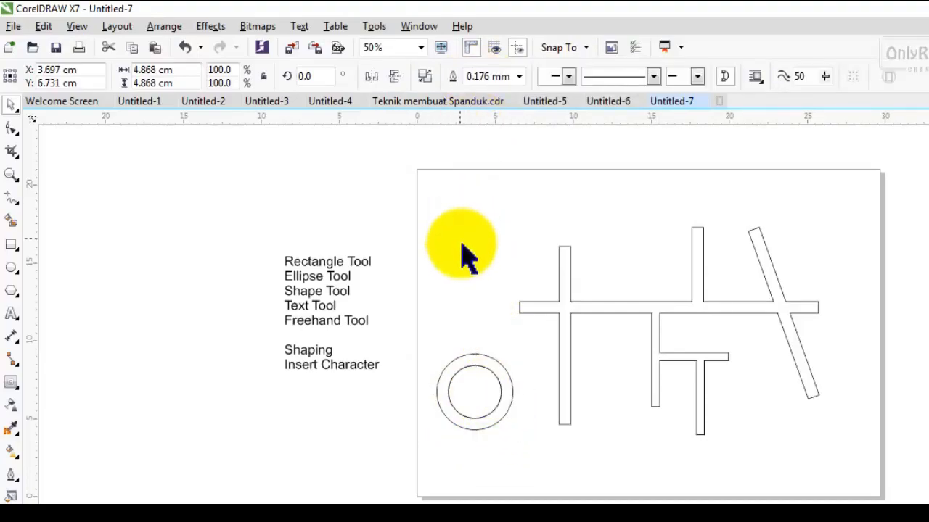
left_click_drag(476, 390, 408, 440)
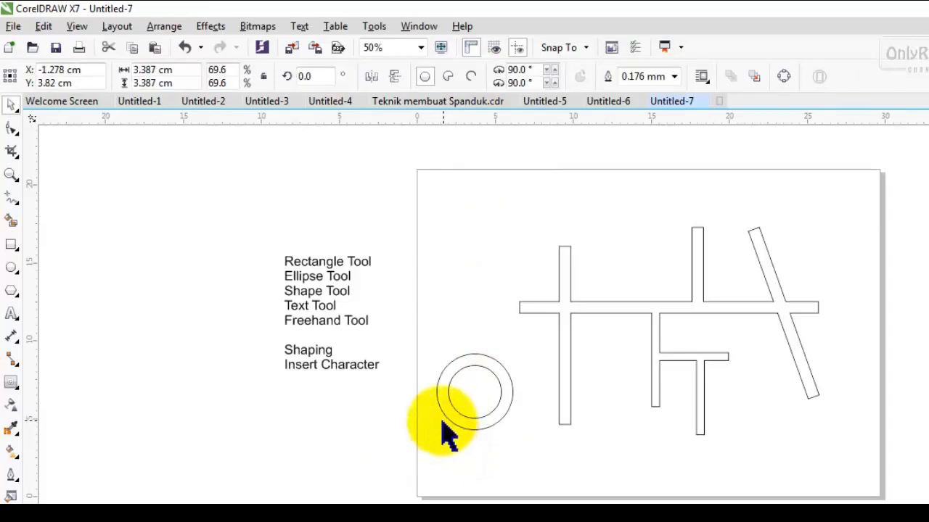
left_click(444, 430)
left_click(508, 401)
left_click_drag(479, 392, 486, 306)
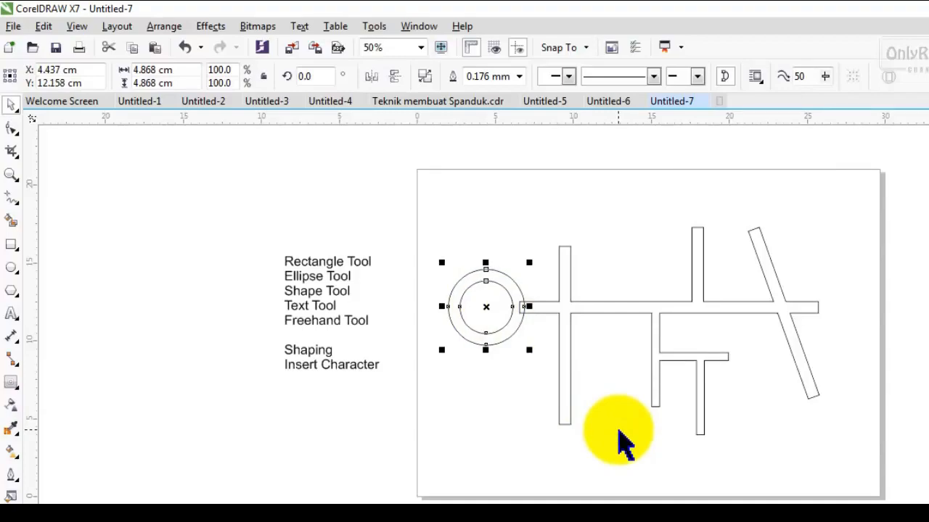
left_click(591, 428)
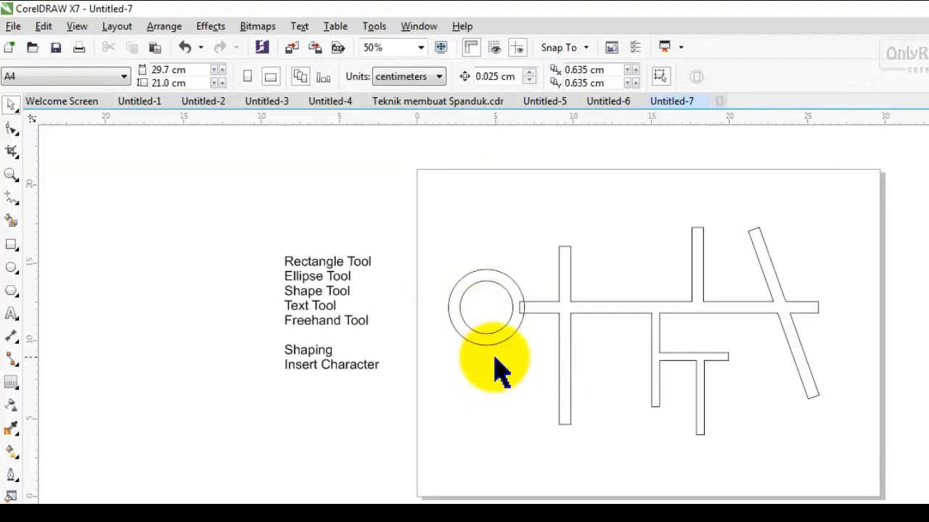
Draw a narrow road piece and place copies above, below and left of the ring
left_click(11, 247)
left_click_drag(557, 336, 570, 406)
left_click(11, 106)
left_click_drag(565, 370, 486, 237)
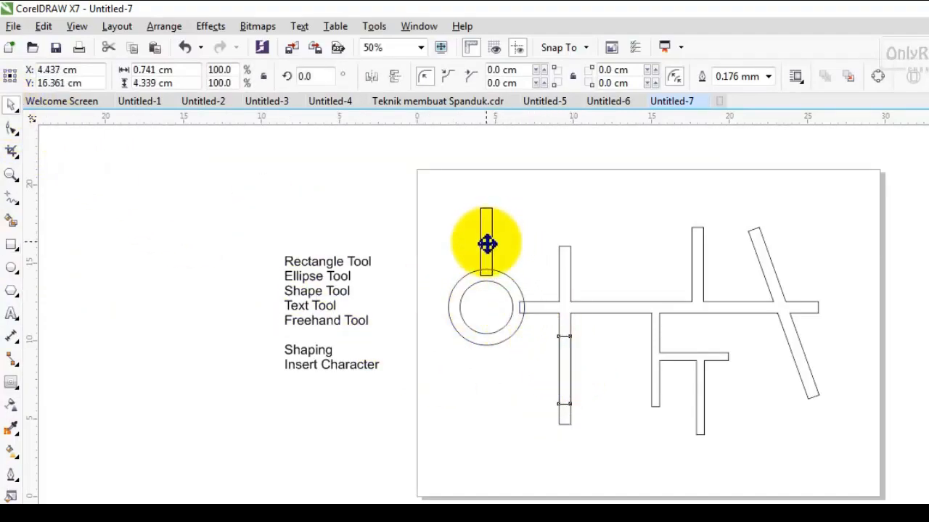
left_click_drag(487, 244, 490, 377)
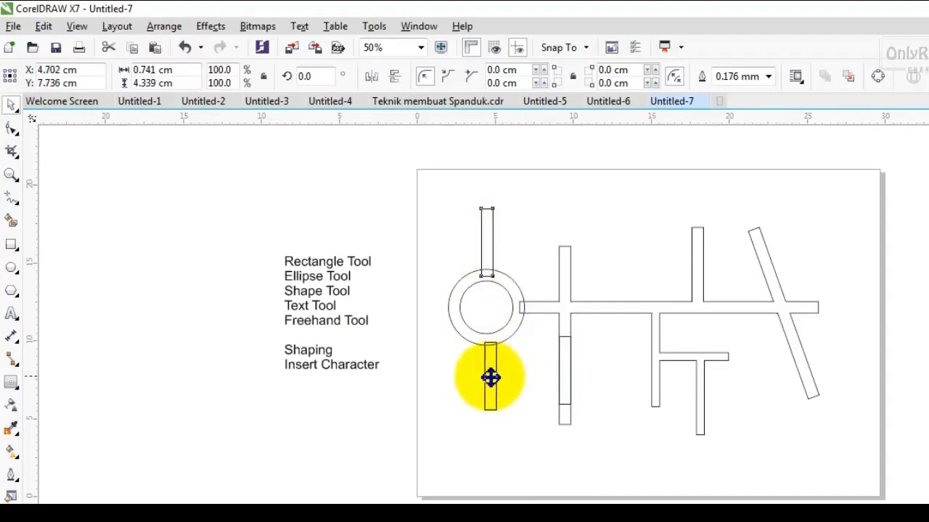
left_click_drag(485, 373, 439, 393)
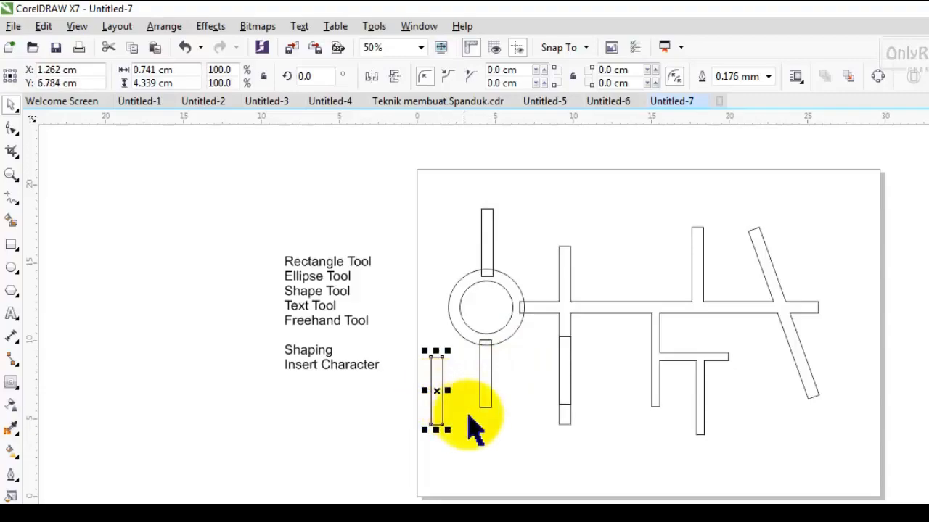
Rotate the left road piece 90° and position it on the ring's left side
left_click(305, 77)
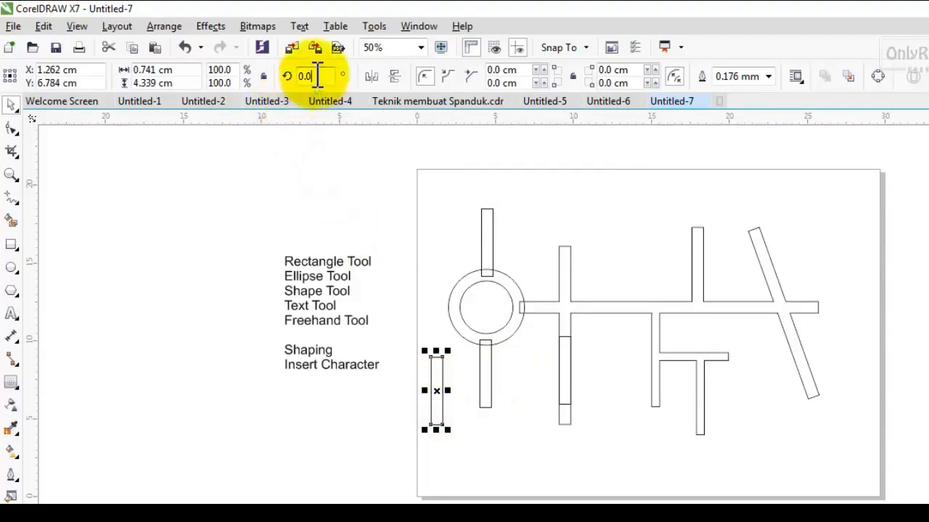
type("90")
key("Return")
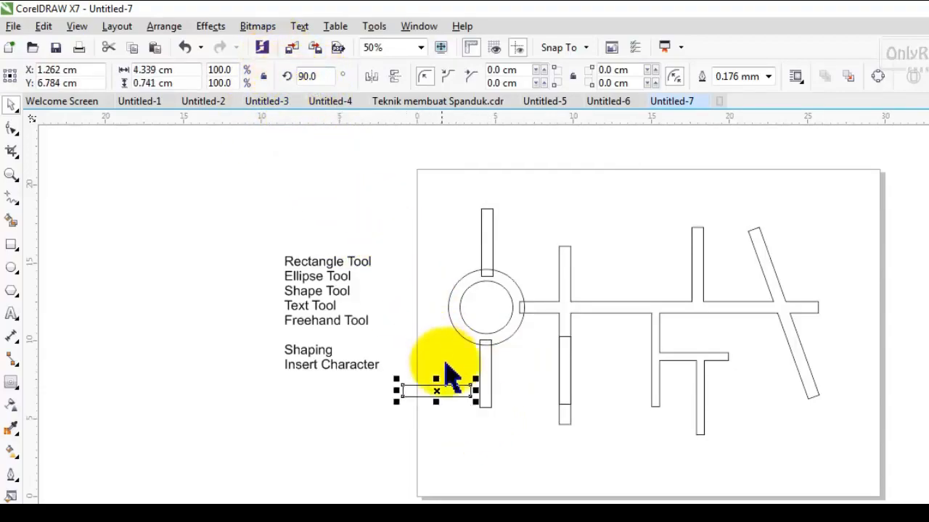
left_click_drag(435, 389, 423, 309)
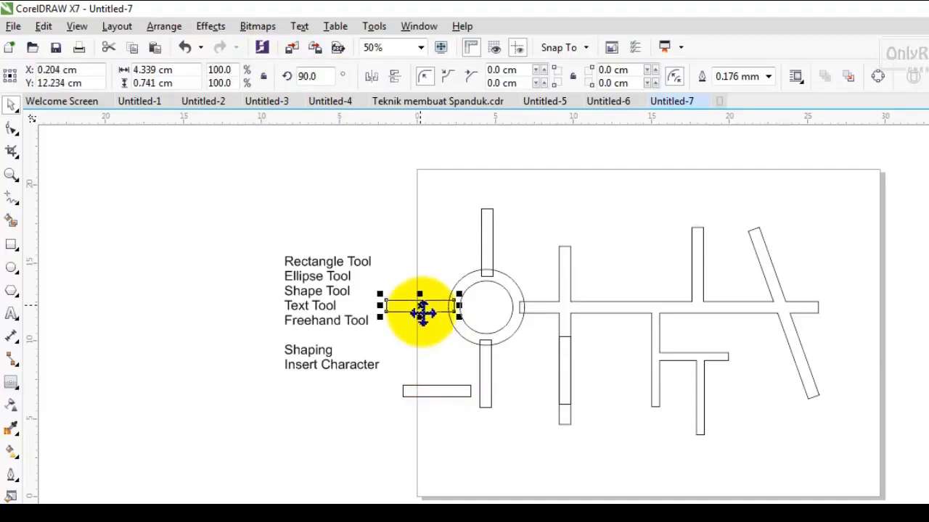
Delete the leftover and stray rectangles, then select all road pieces and the ring
left_click(442, 392)
key("Delete")
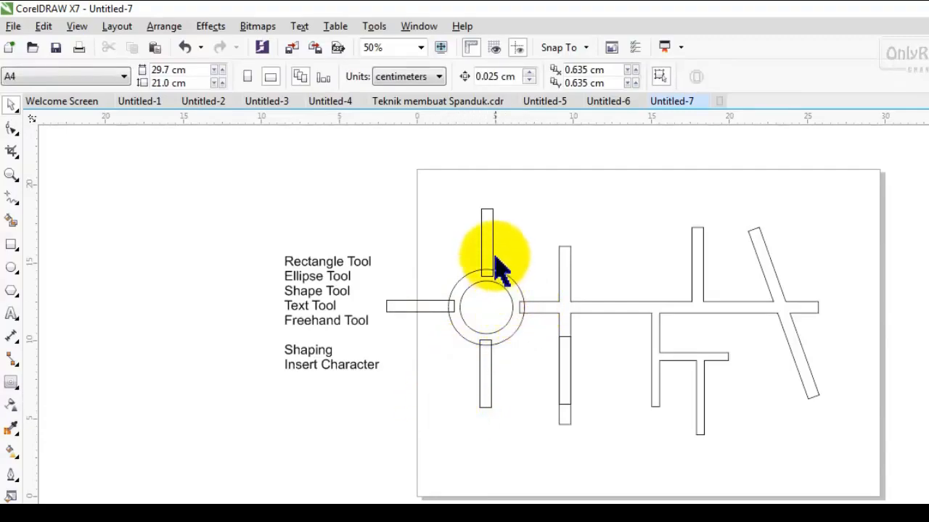
left_click_drag(573, 355, 423, 428)
key("Delete")
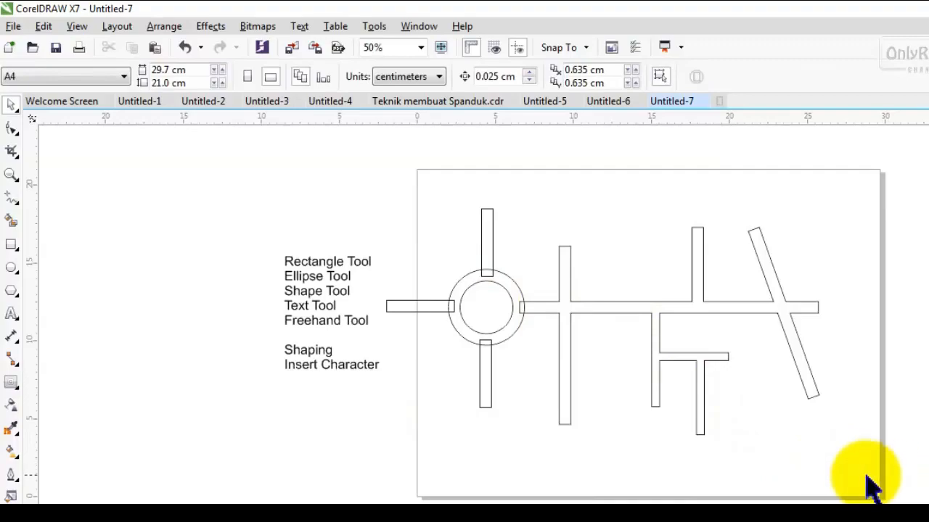
mouse_move(904, 476)
left_mouse_down()
mouse_move(736, 435)
mouse_move(410, 268)
mouse_move(380, 203)
left_mouse_up()
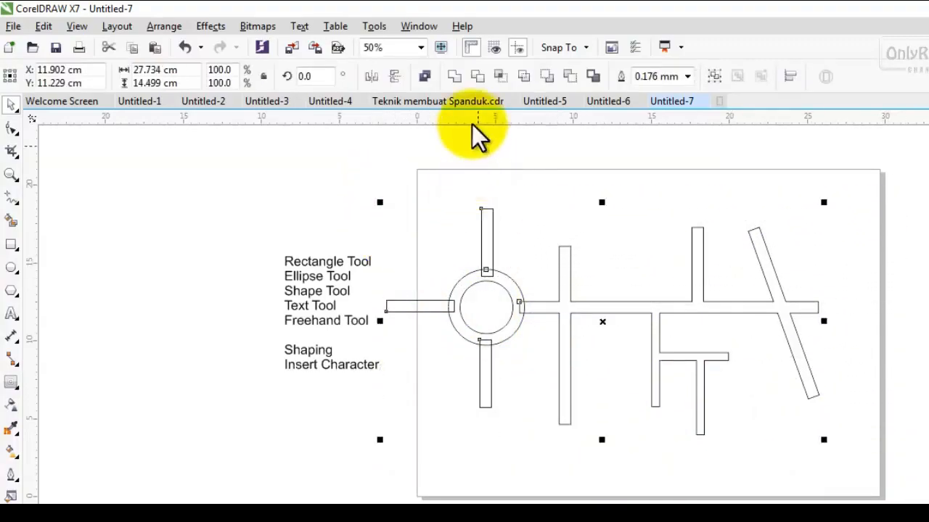
Weld the roundabout ring, branch pieces and roads into one continuous road outline
left_click(454, 76)
left_click(517, 437)
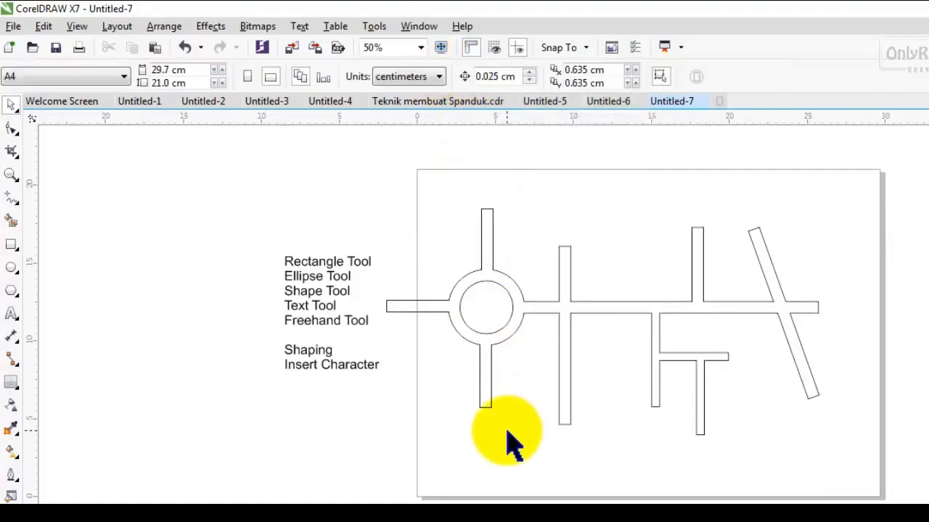
left_click(563, 314)
Scale the road outline to about 82% and move it slightly lower on the page
left_click_drag(380, 440, 457, 399)
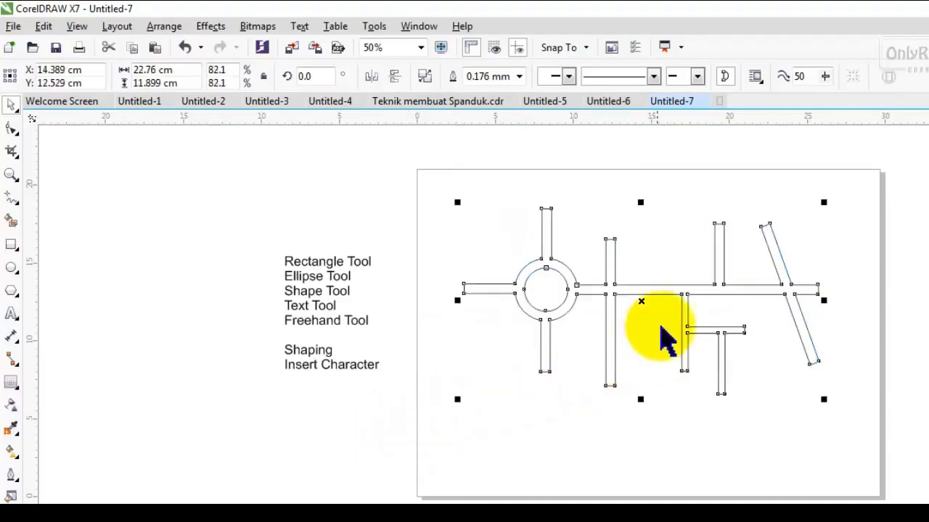
left_click_drag(641, 299, 641, 346)
left_click(513, 413)
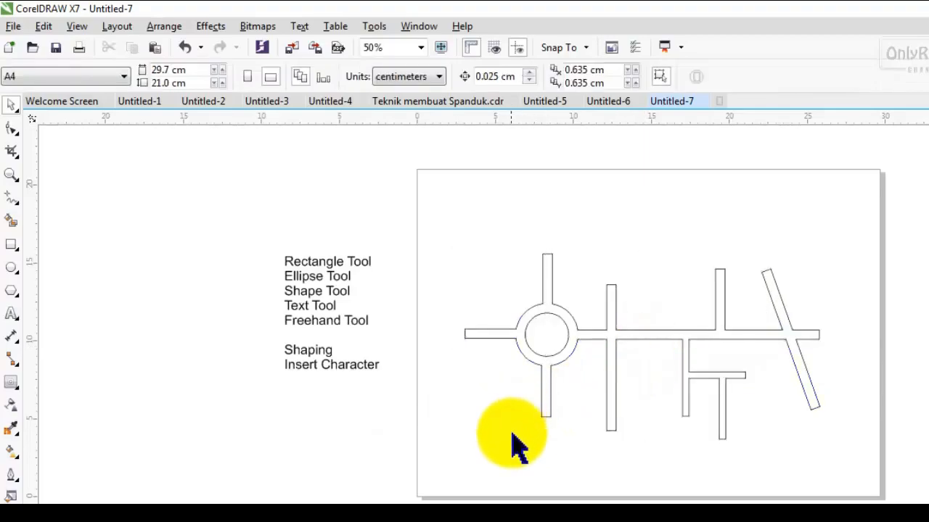
left_click_drag(670, 331, 668, 323)
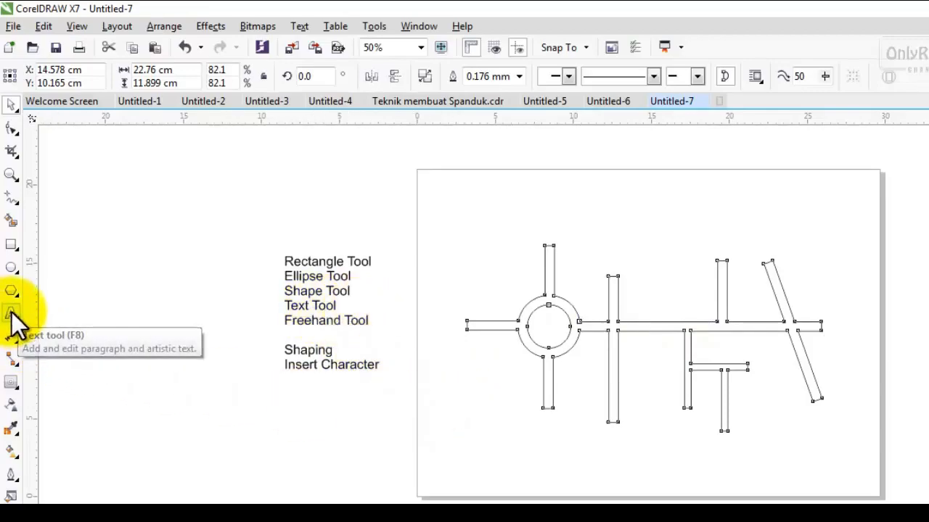
Type a 'Jl. M. Yamin' label, shrink it and make it bold
left_click(11, 313)
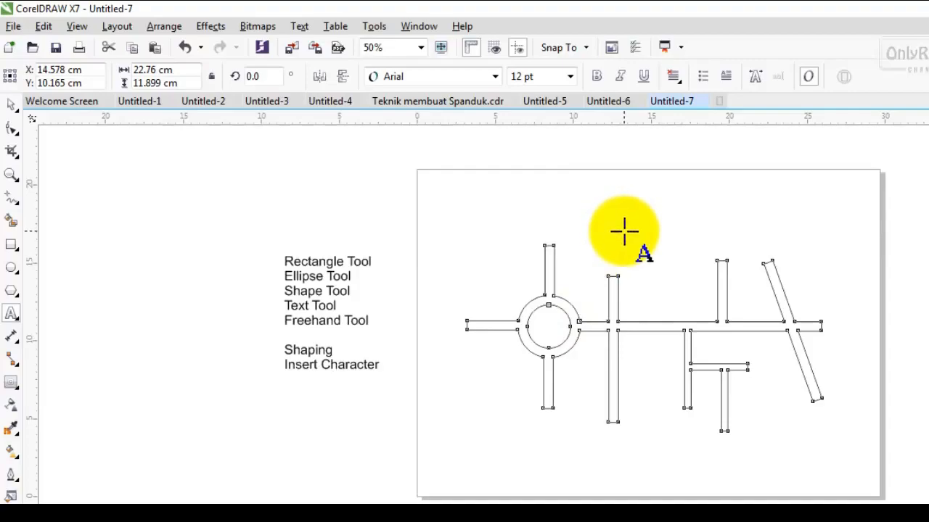
scroll(624, 232, "up", 1)
scroll(624, 231, "down", 1)
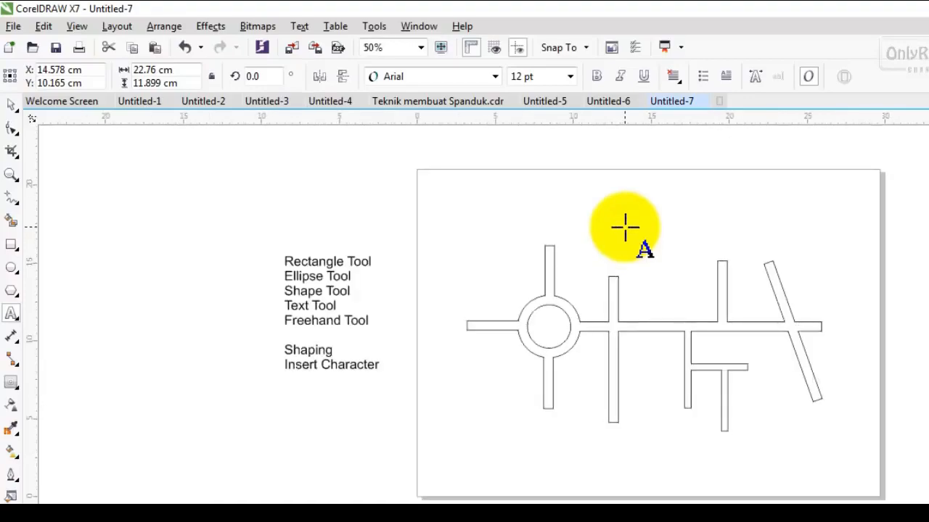
left_click(625, 227)
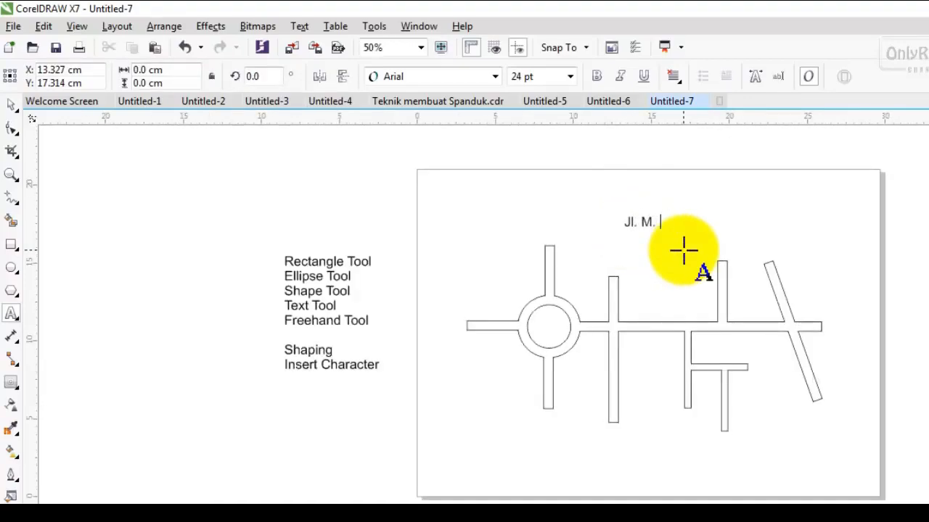
left_click(12, 104)
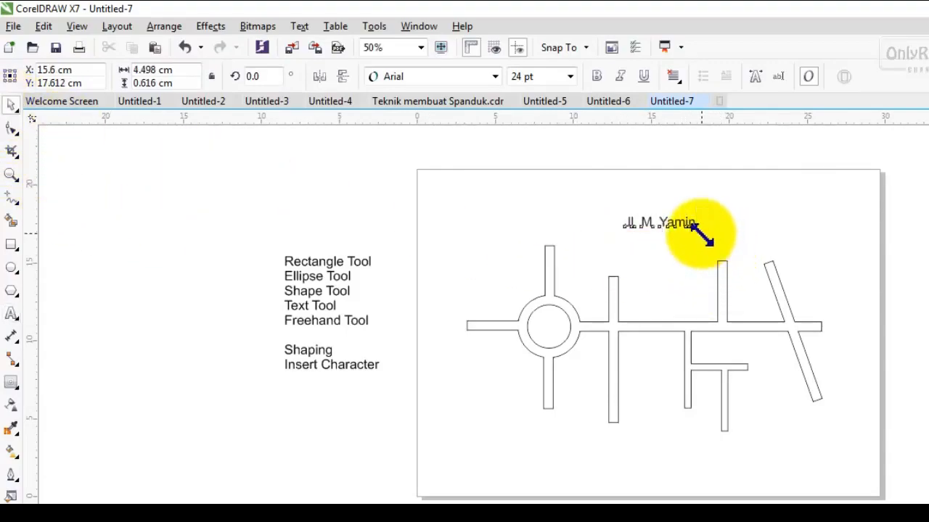
left_click_drag(700, 232, 680, 252)
scroll(678, 254, "up", 2)
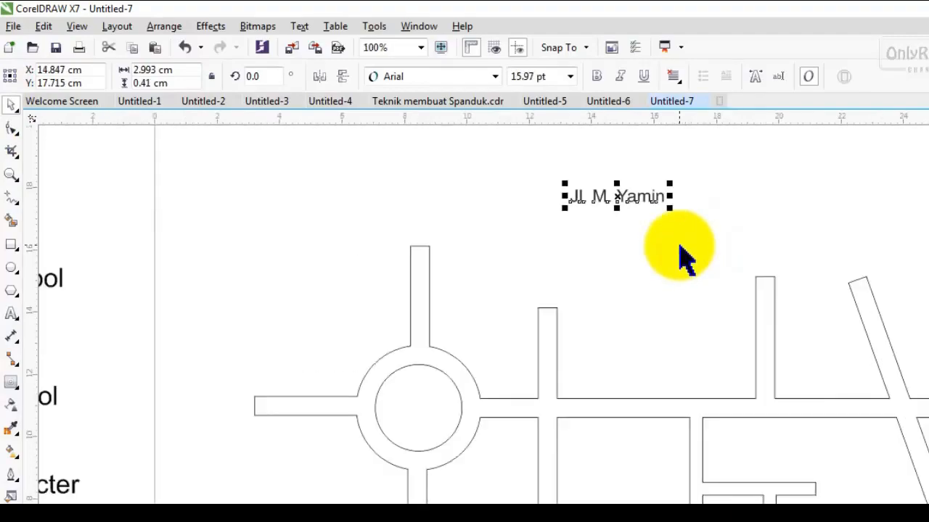
left_click_drag(621, 196, 649, 311)
left_click_drag(701, 322, 694, 322)
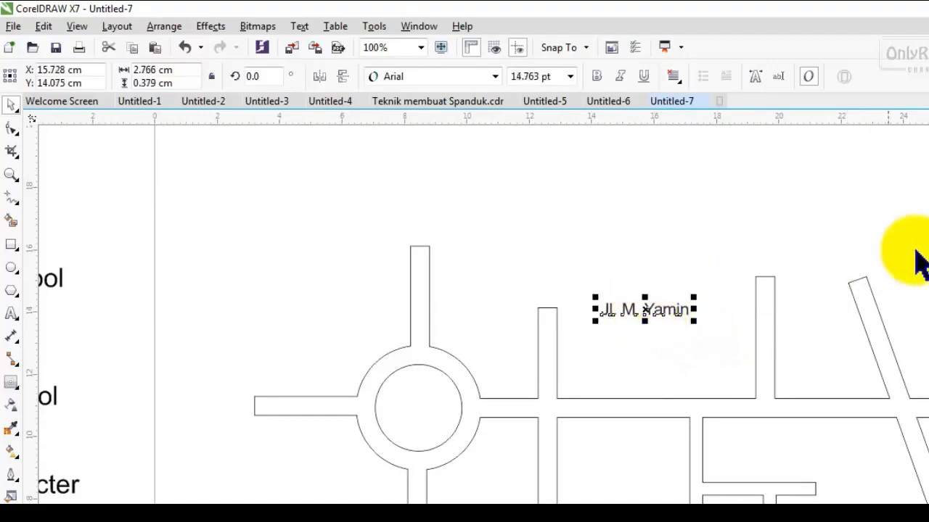
left_click(596, 72)
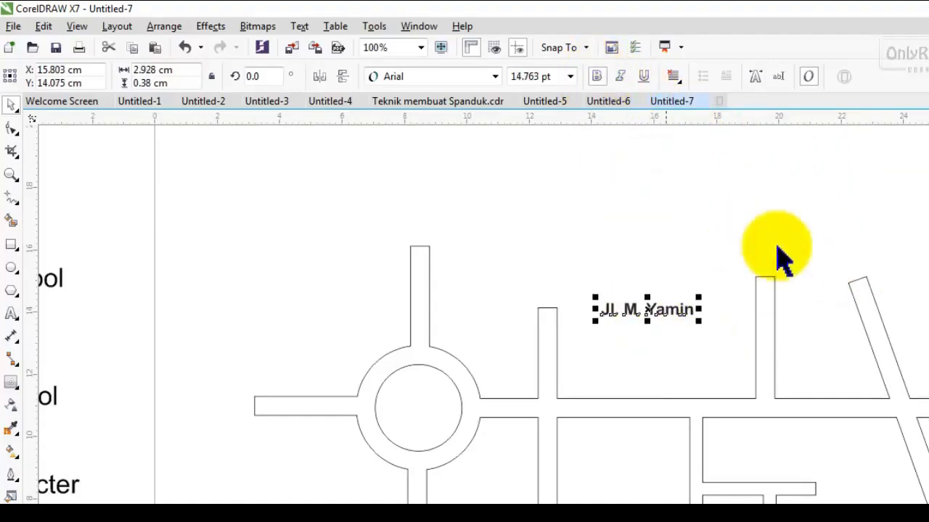
Place the 'Jl. M. Yamin' label on the horizontal road and drop a copy above the roads
left_click_drag(646, 307, 869, 408)
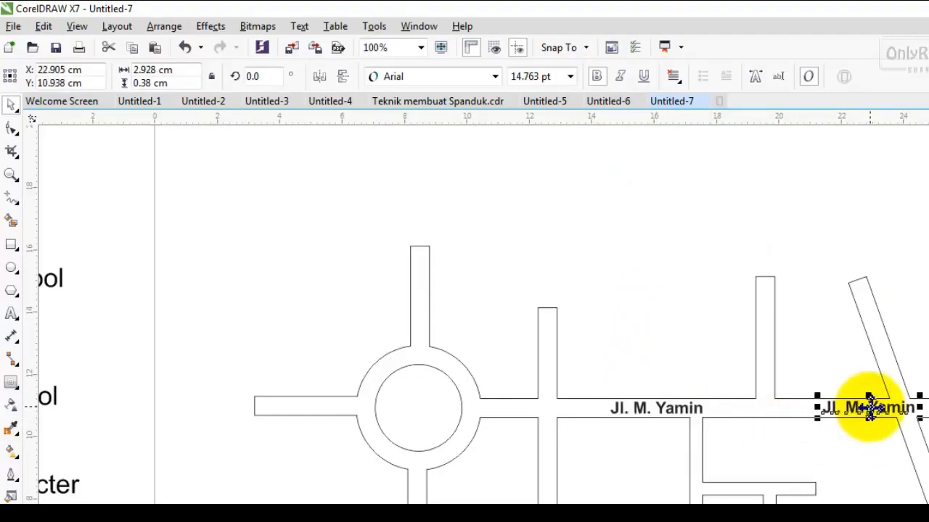
left_click_drag(872, 407, 626, 256)
right_click(628, 261)
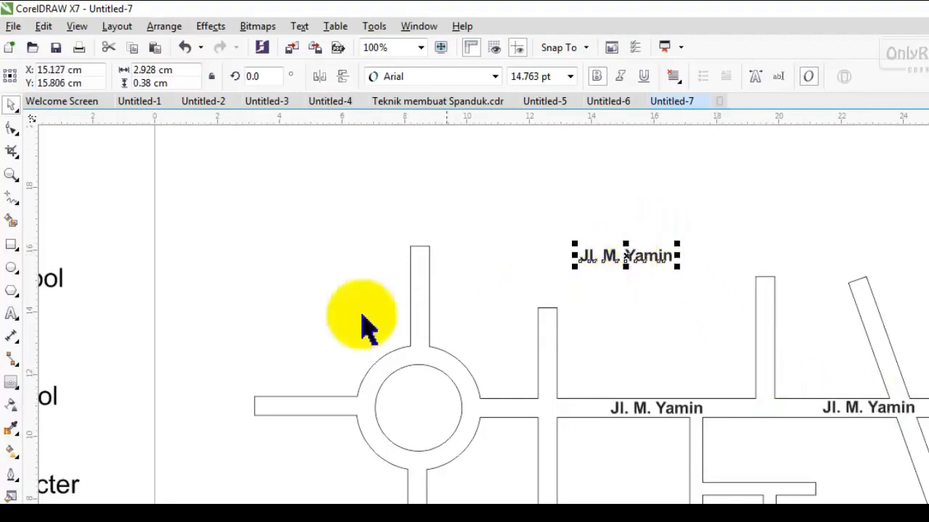
left_click(13, 314)
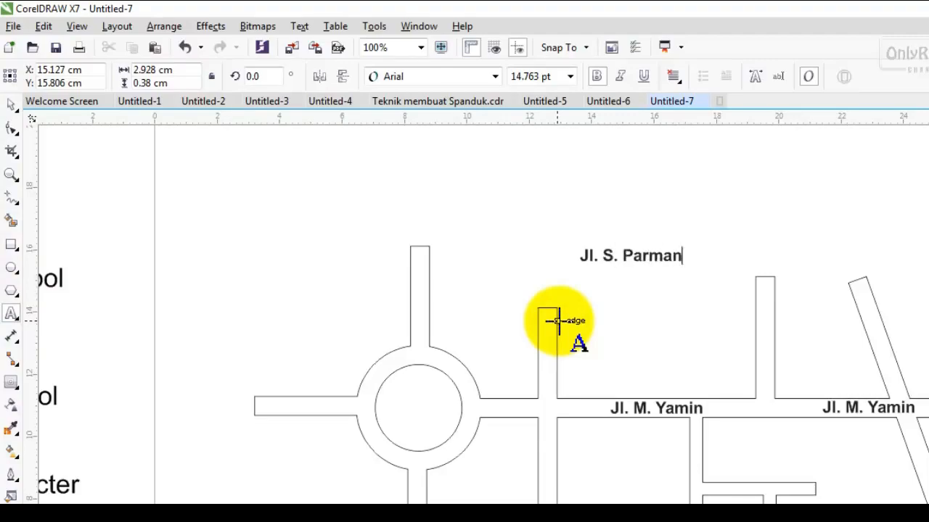
Rotate the 'Jl. S. Parman' label to -90° and place it on the street below Jl. M. Yamin
left_click(11, 105)
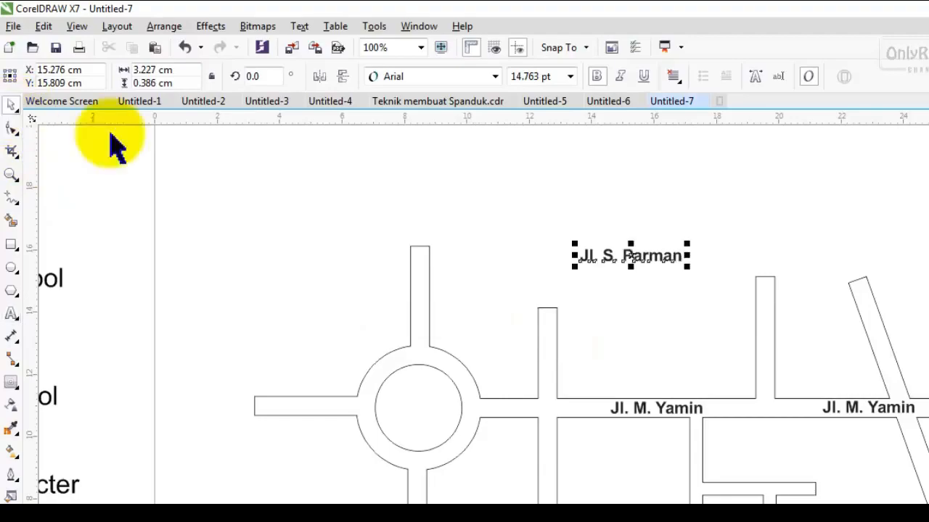
scroll(477, 314, "down", 3)
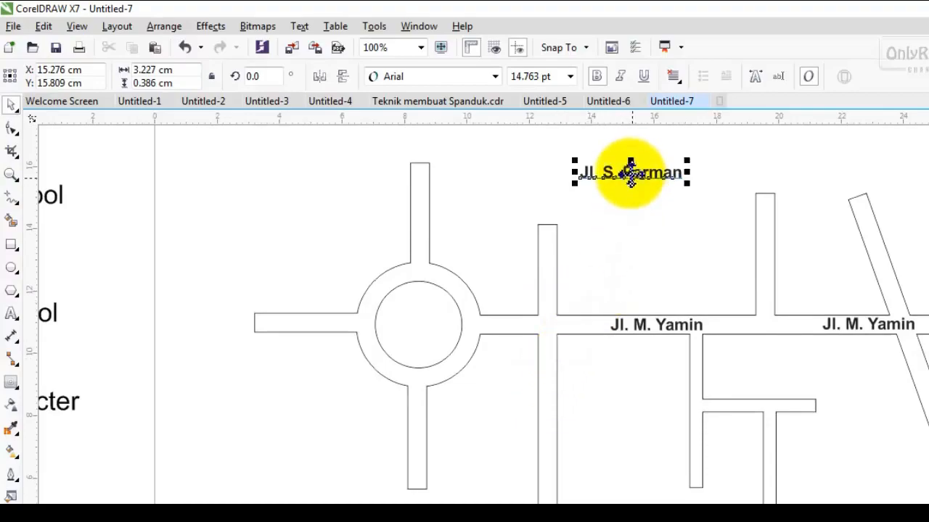
left_click_drag(630, 172, 637, 222)
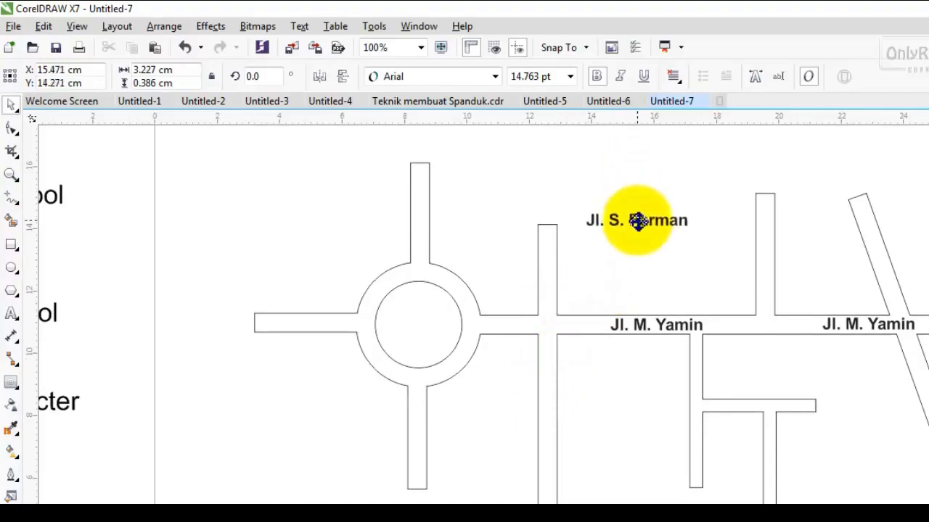
left_click(271, 75)
type("-90")
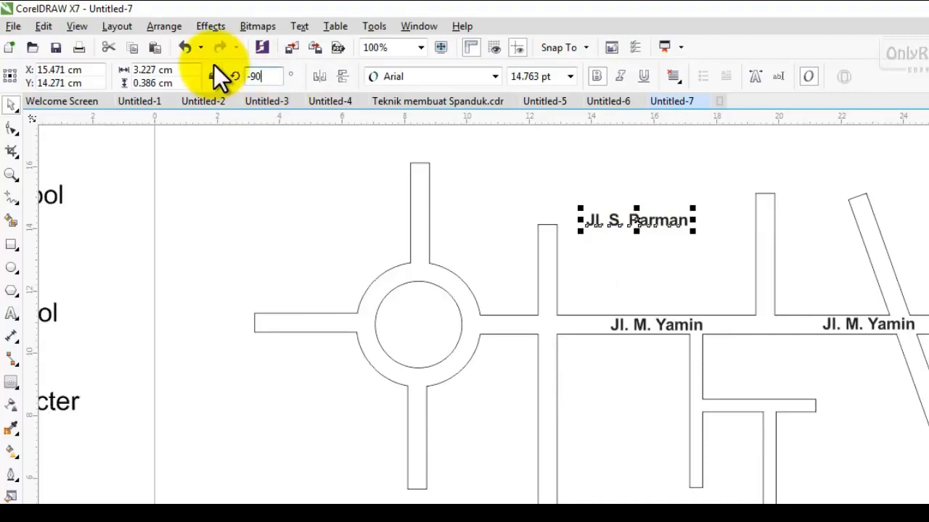
key("Return")
left_click_drag(636, 225, 550, 413)
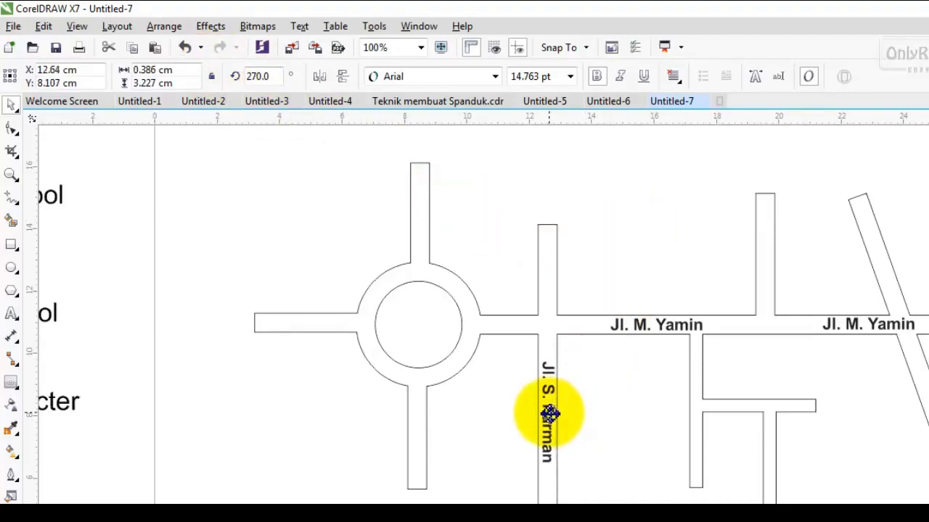
Drop a copy of the vertical label, retype it as 'Jl. Pelita' and place it below the roundabout
left_click_drag(549, 413, 621, 203)
right_click(621, 203)
left_click(13, 310)
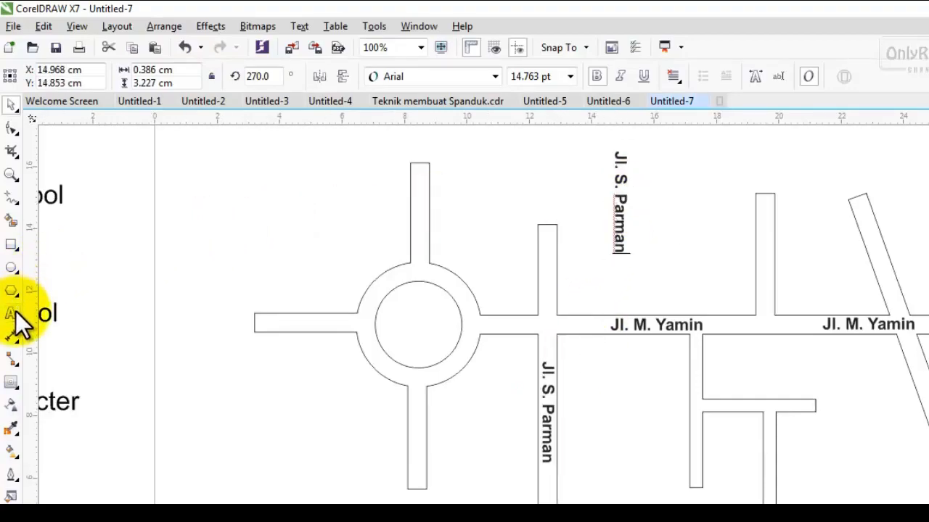
key("BackSpace")
key("BackSpace")
key("BackSpace")
key("BackSpace")
key("BackSpace")
key("BackSpace")
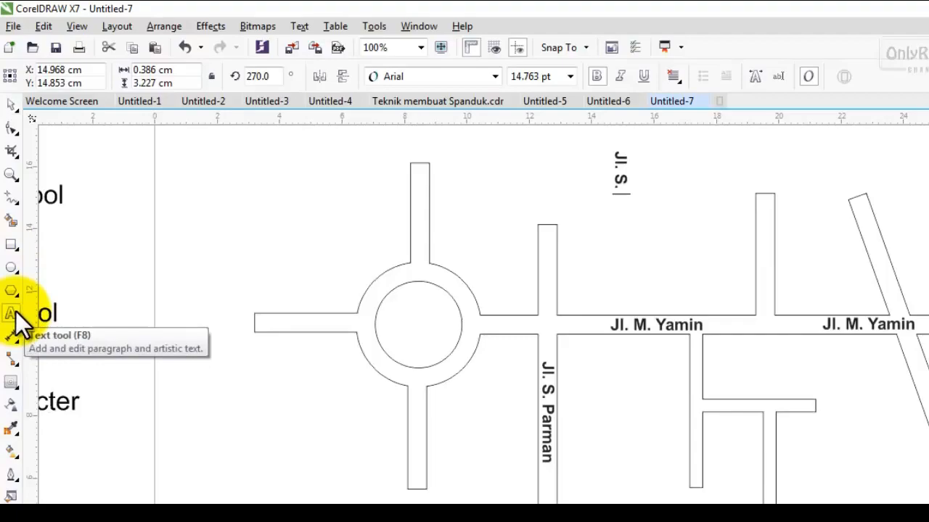
type("Pelita")
left_click(11, 105)
left_click_drag(621, 181, 465, 213)
scroll(417, 433, "up", 2)
scroll(417, 426, "down", 2)
left_click(12, 314)
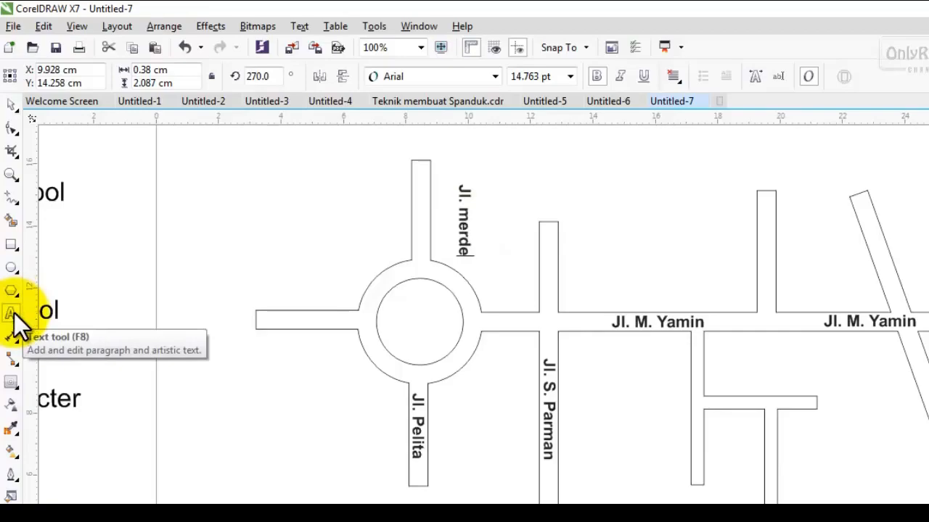
Place Jl. merdeka on the street above the roundabout and set its copy's rotation to 0
left_click(11, 105)
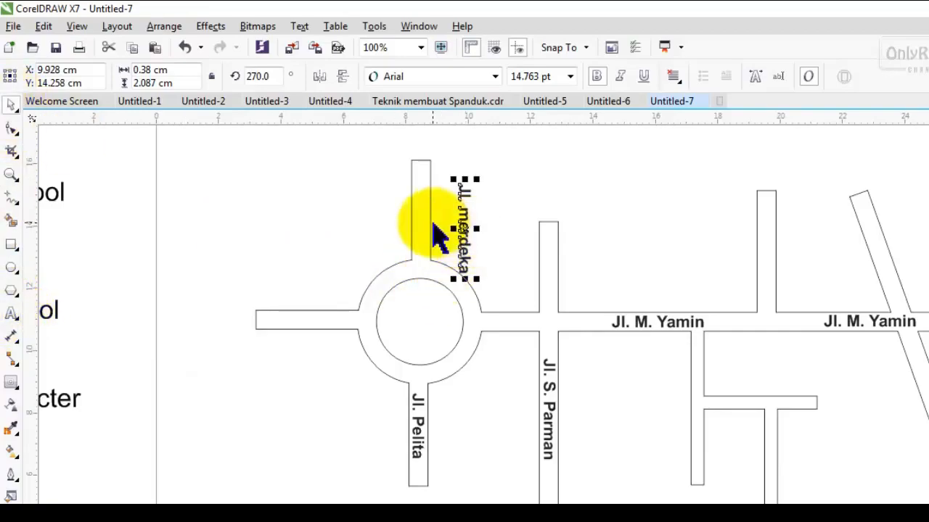
scroll(432, 222, "up", 2)
left_click_drag(497, 236, 222, 259)
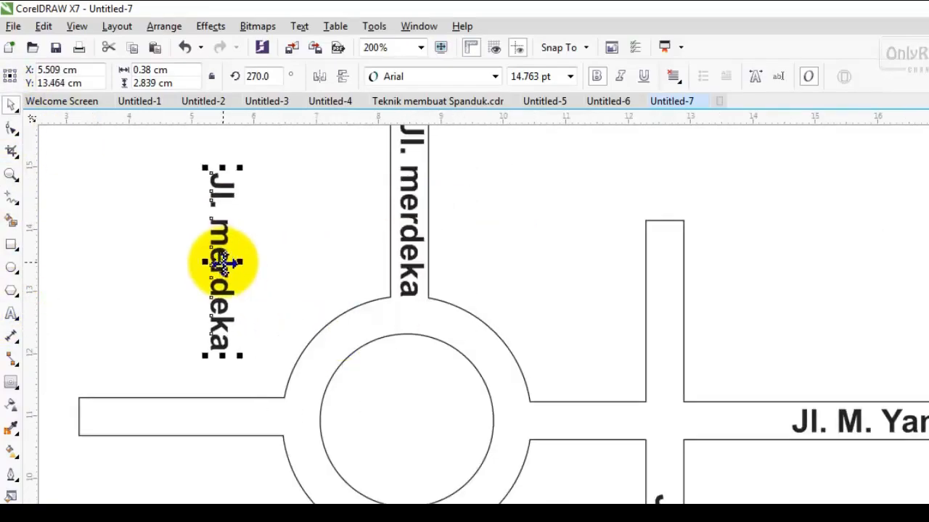
scroll(222, 259, "down", 2)
left_click_drag(266, 75, 236, 76)
type("0")
key("Return")
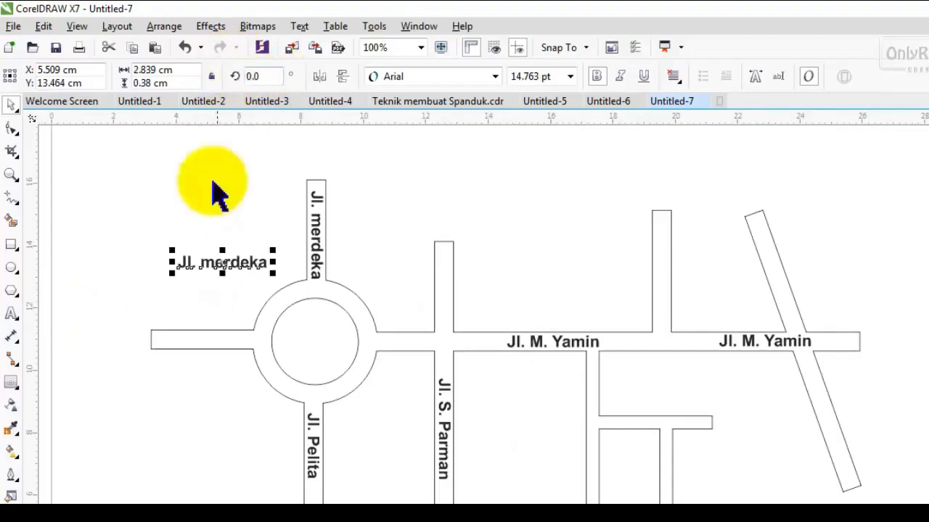
Retype the copy as Jl. Perjuangan and fit it into the road left of the roundabout
left_click(12, 313)
key("BackSpace")
key("BackSpace")
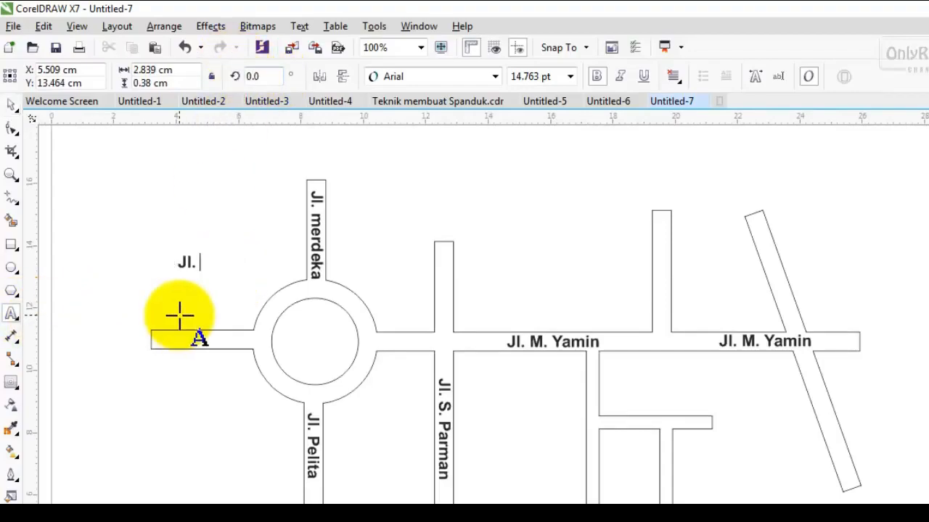
type("Perjuangan")
left_click(11, 105)
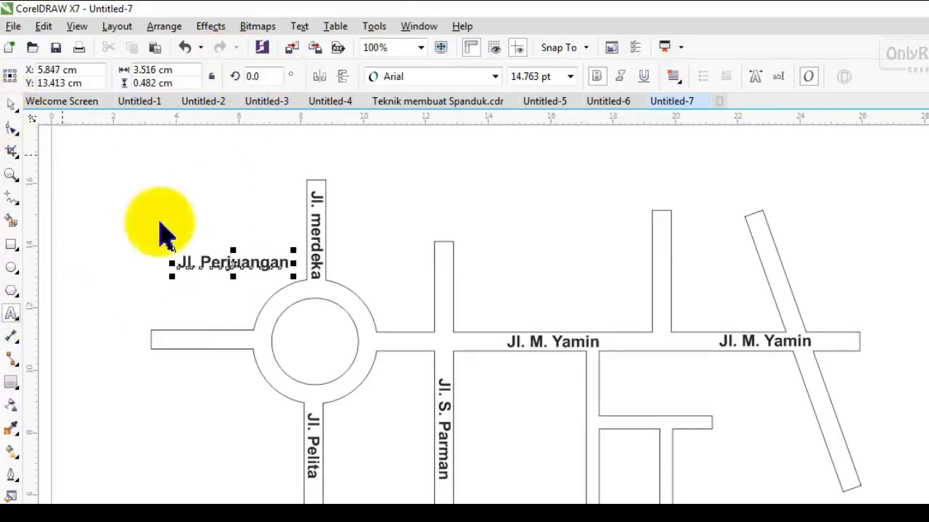
left_click_drag(224, 264, 212, 344)
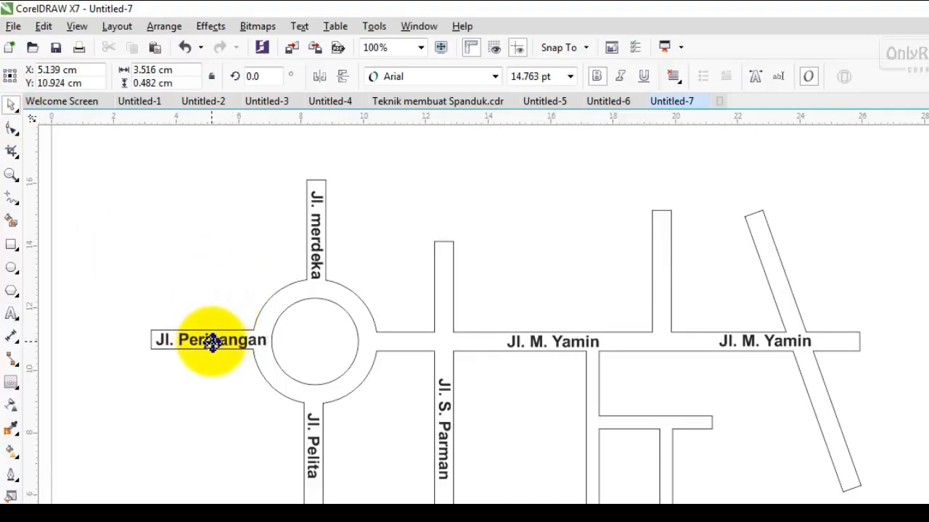
left_click_drag(271, 340, 864, 265)
Copy the label as Jl. Sentosa, rotate it 270° and move it into the vertical road
right_click(864, 264)
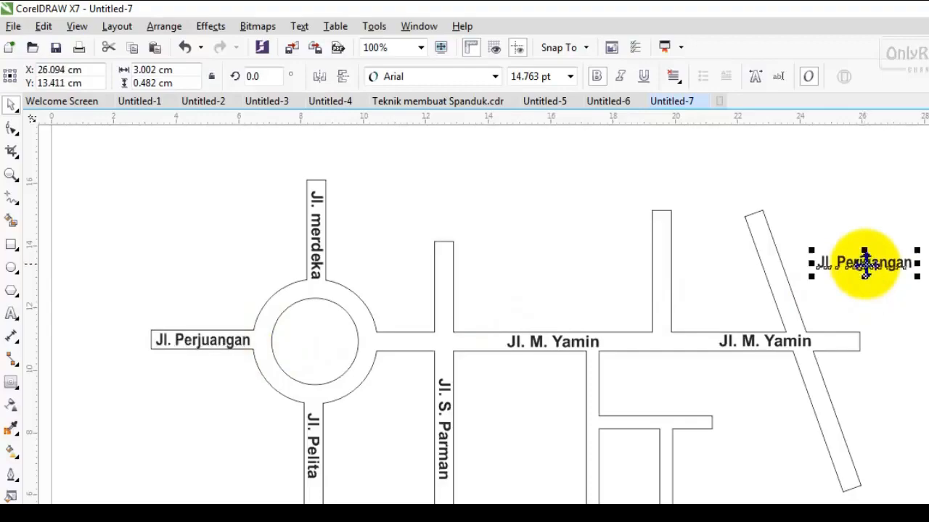
left_click(11, 314)
key("BackSpace")
key("BackSpace")
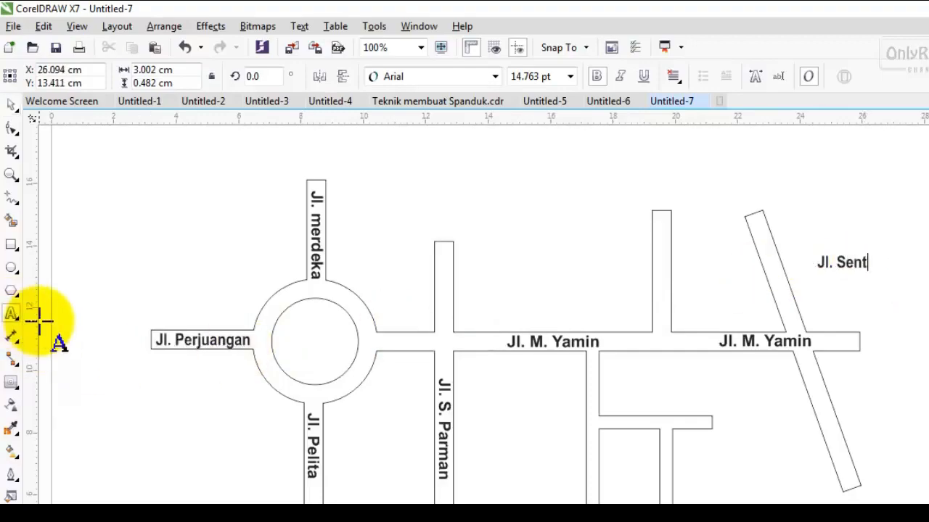
left_click(11, 105)
left_click(534, 76)
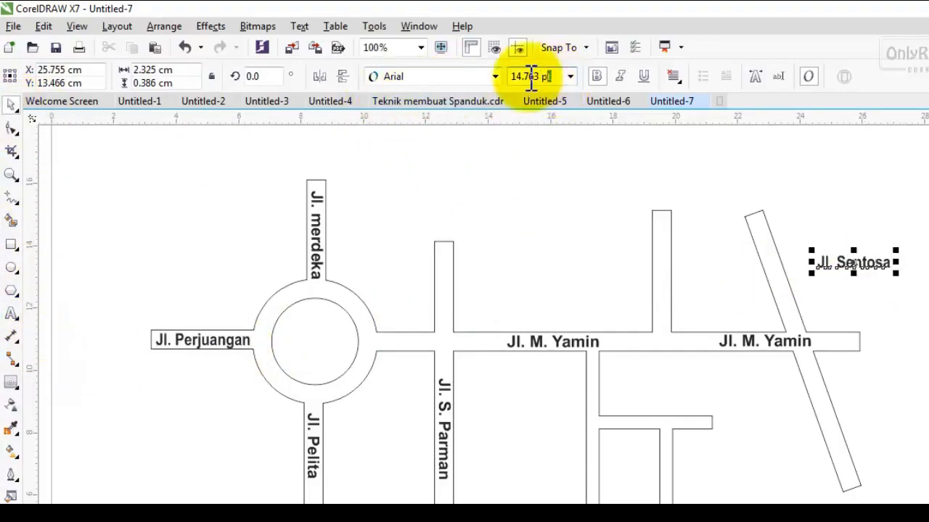
left_click(255, 77)
type("270")
key("Return")
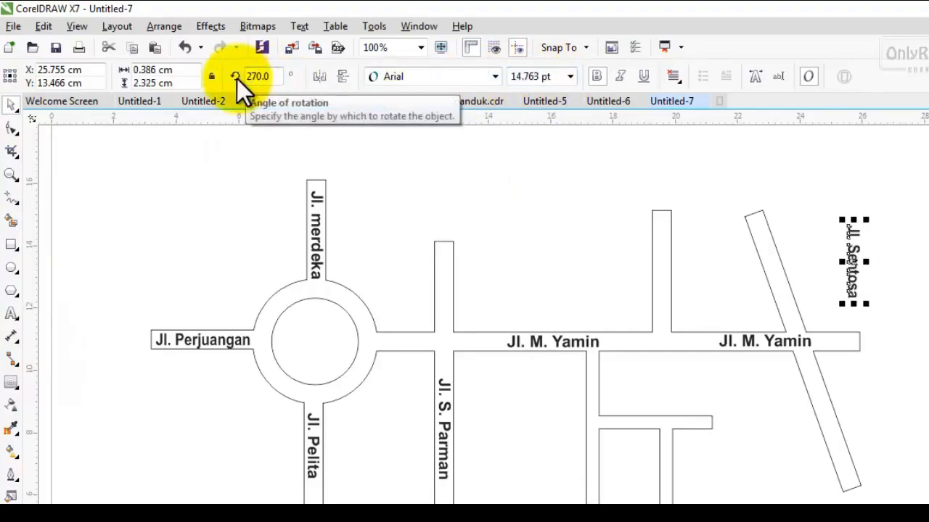
left_click_drag(850, 261, 544, 414)
Copy it as Gg. KNPI, shrink it, and move it into the alley below Jl. M. Yamin
right_click(544, 415)
left_click(11, 313)
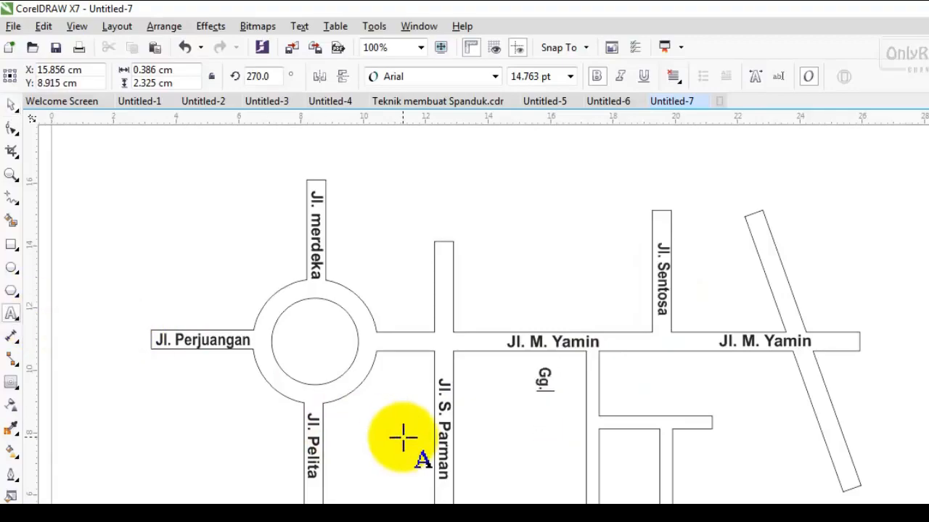
left_click(10, 104)
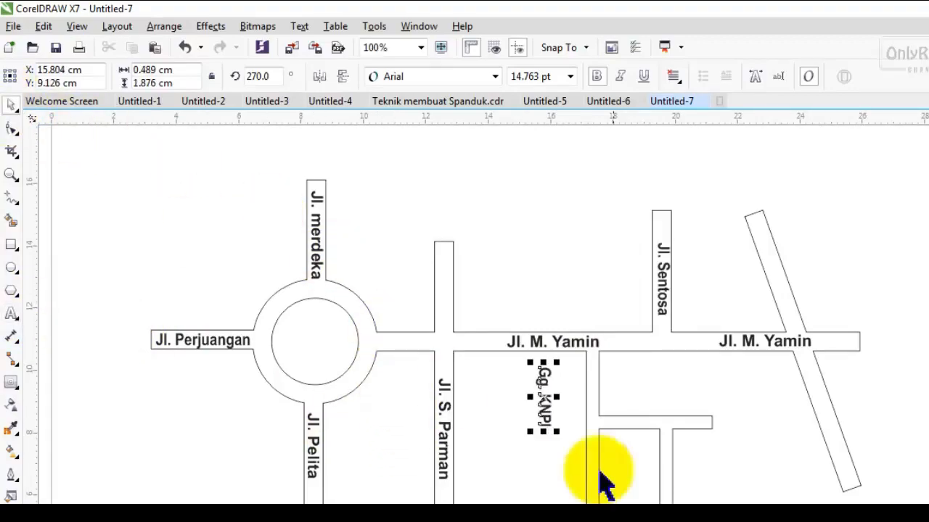
left_click_drag(562, 434, 550, 449)
scroll(553, 447, "up", 2)
left_click_drag(534, 341, 512, 416)
Copy Gg. KNPI as Gg. KNPI 1 at 0° rotation and move it into the horizontal side road
right_click(513, 416)
left_click(12, 313)
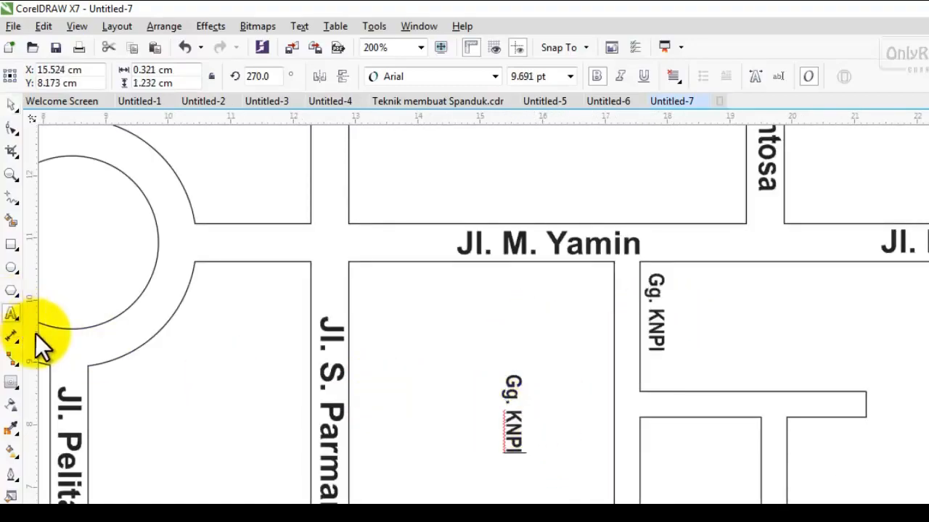
left_click(11, 104)
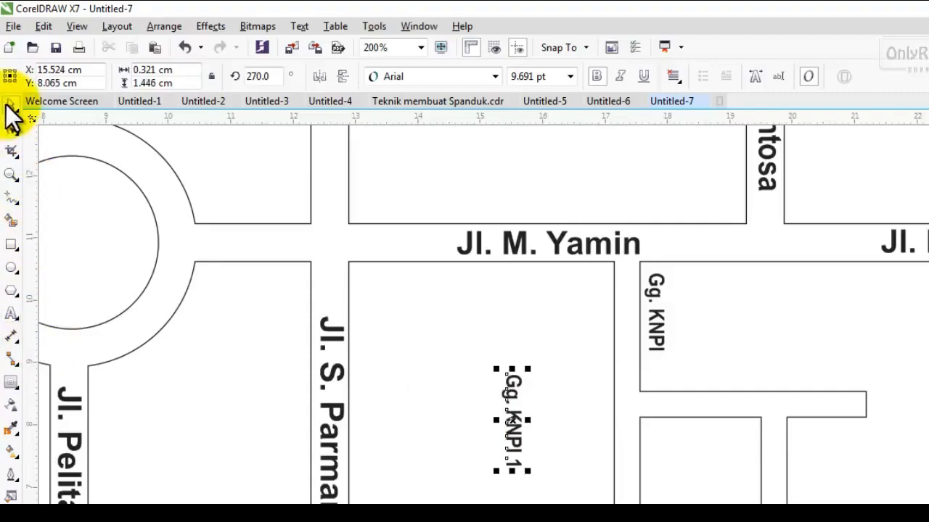
left_click_drag(276, 78, 229, 74)
type("0")
key("Return")
left_click(543, 429)
left_click_drag(543, 429, 690, 430)
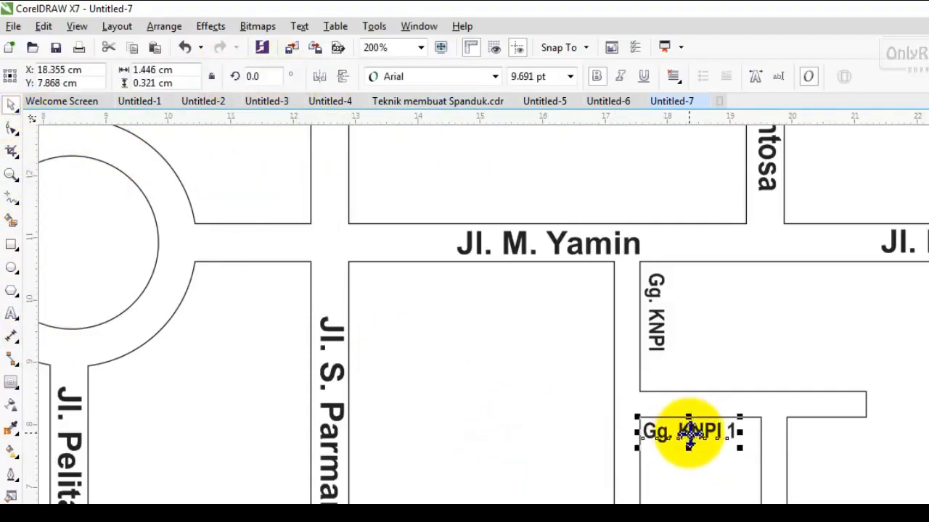
scroll(514, 379, "down", 2)
scroll(555, 383, "up", 1)
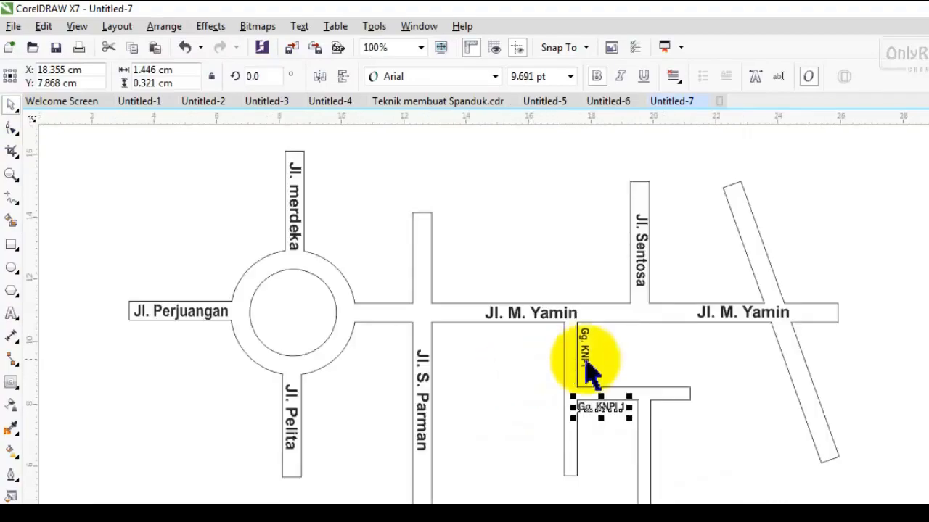
Copy the right-hand Jl. M. Yamin label onto the slanted road and rename it Jl. A. Yani
left_click(741, 313)
left_click_drag(750, 313, 890, 354)
right_click(891, 354)
left_click(12, 315)
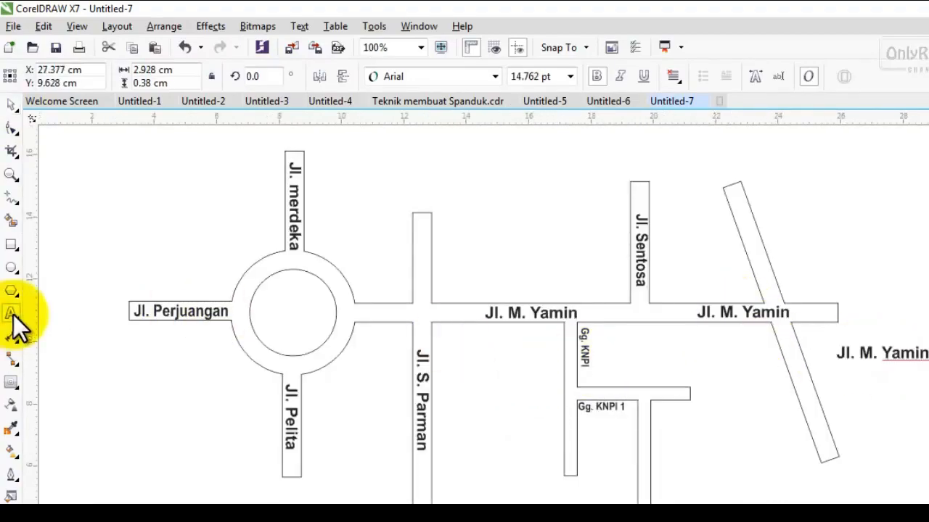
key("BackSpace")
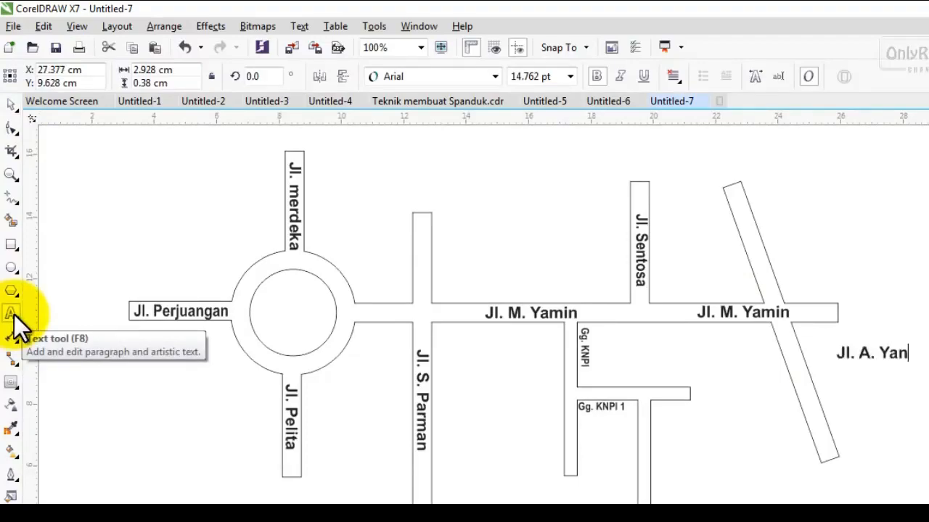
type("i")
Rotate Jl. A. Yani to about 290° along the road and drop a copy below Jl. M. Yamin
left_click(11, 105)
left_click(876, 352)
left_click_drag(915, 340, 870, 379)
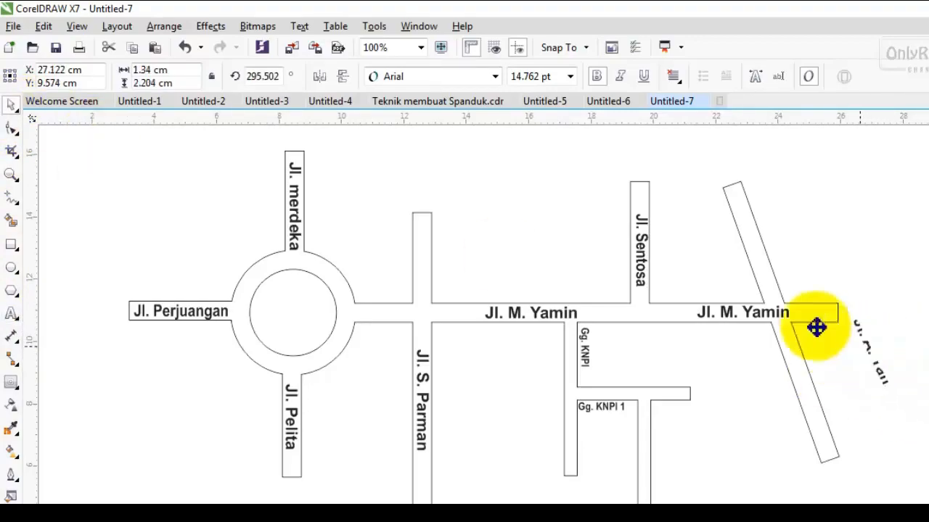
left_click_drag(816, 327, 753, 246)
left_click_drag(777, 206, 787, 204)
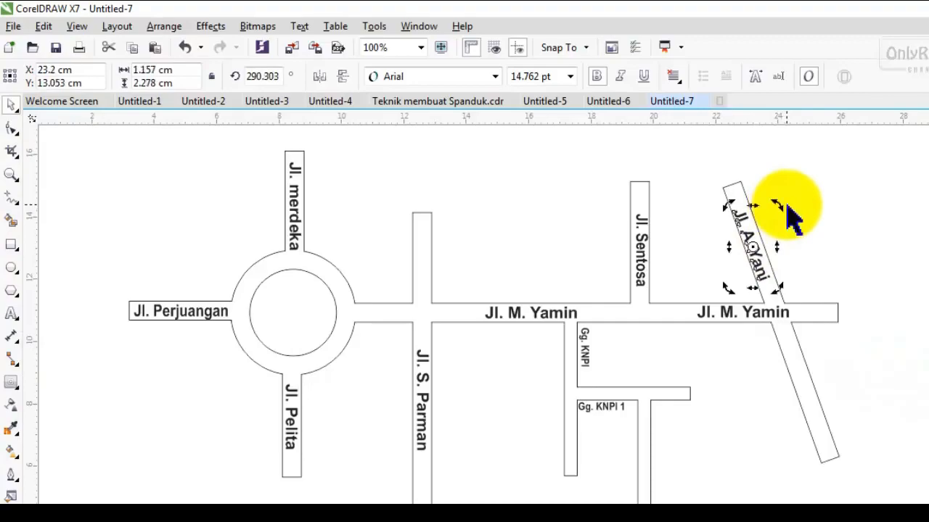
left_click_drag(758, 250, 804, 377)
right_click(804, 377)
left_click(683, 409)
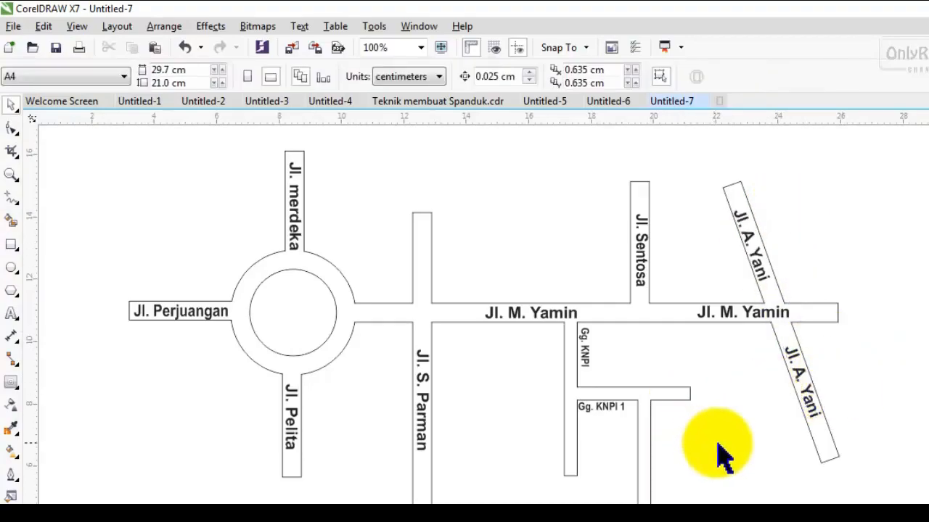
Zoom out and back in on the map, then open the Insert Character docker with Webdings symbols
scroll(729, 448, "down", 2)
scroll(729, 448, "up", 2)
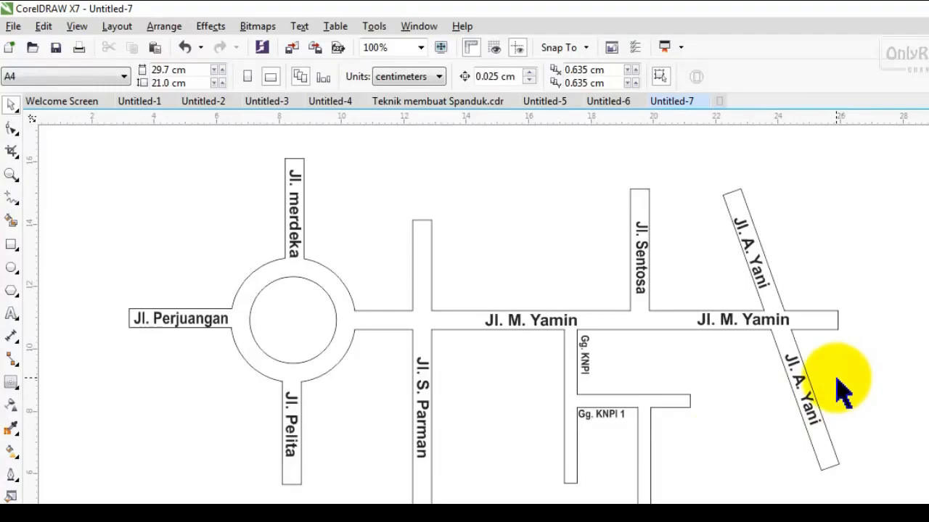
scroll(838, 391, "down", 2)
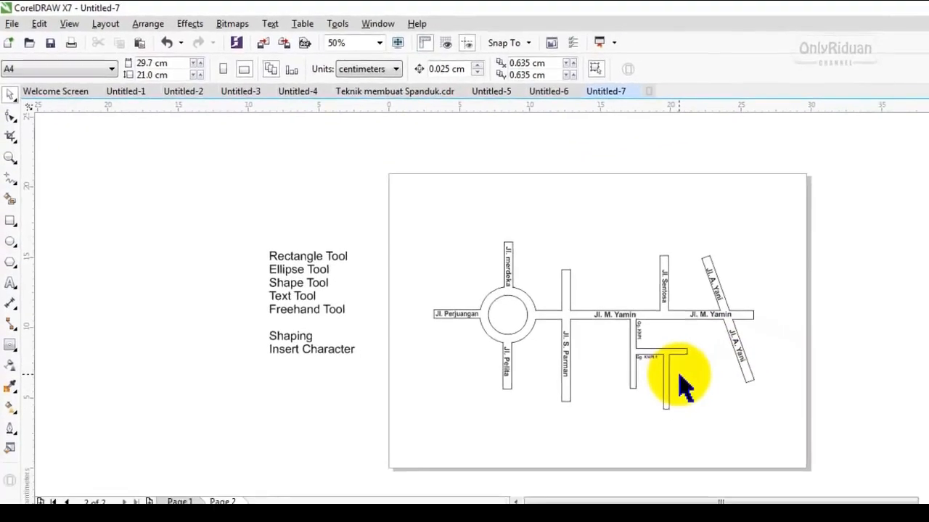
scroll(682, 384, "up", 2)
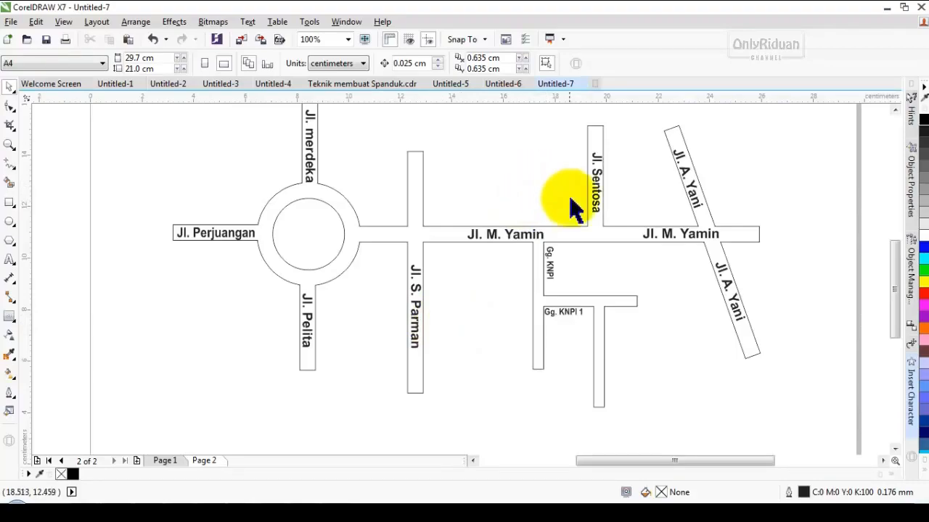
scroll(493, 245, "down", 2)
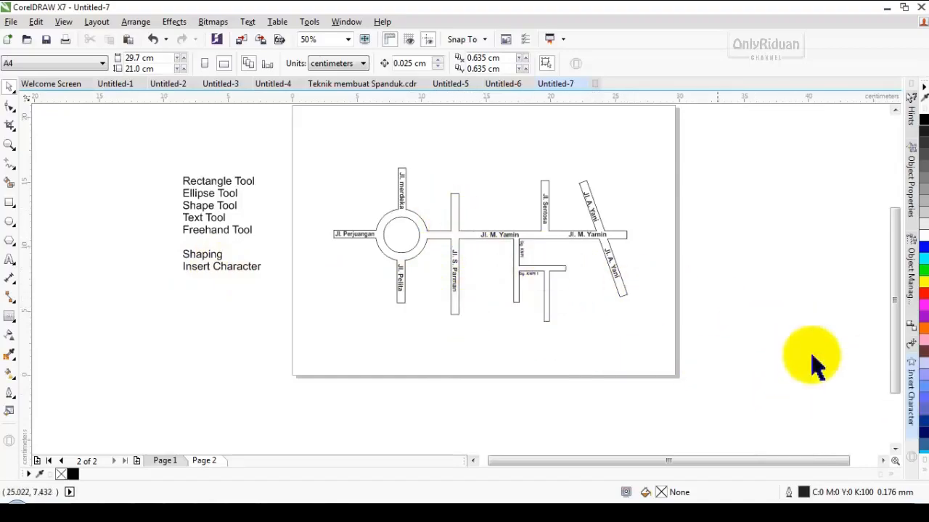
left_click(913, 396)
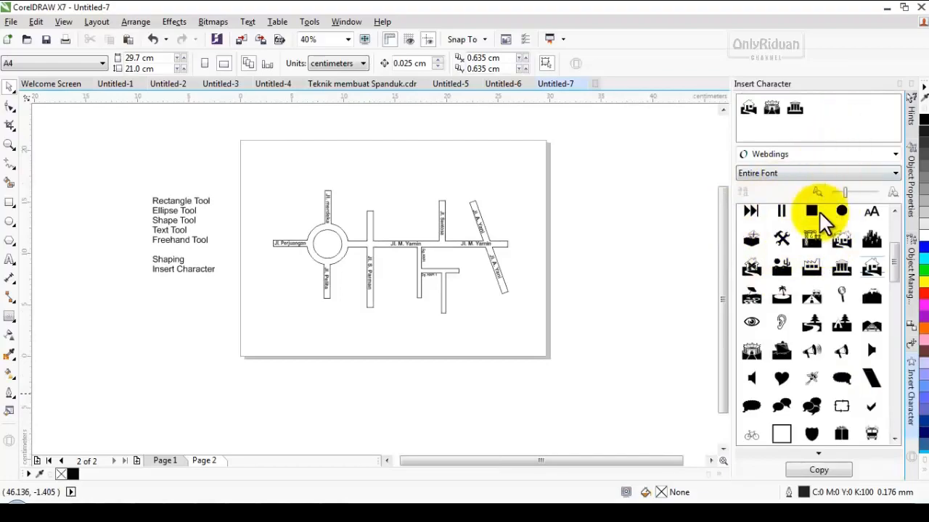
left_click(915, 86)
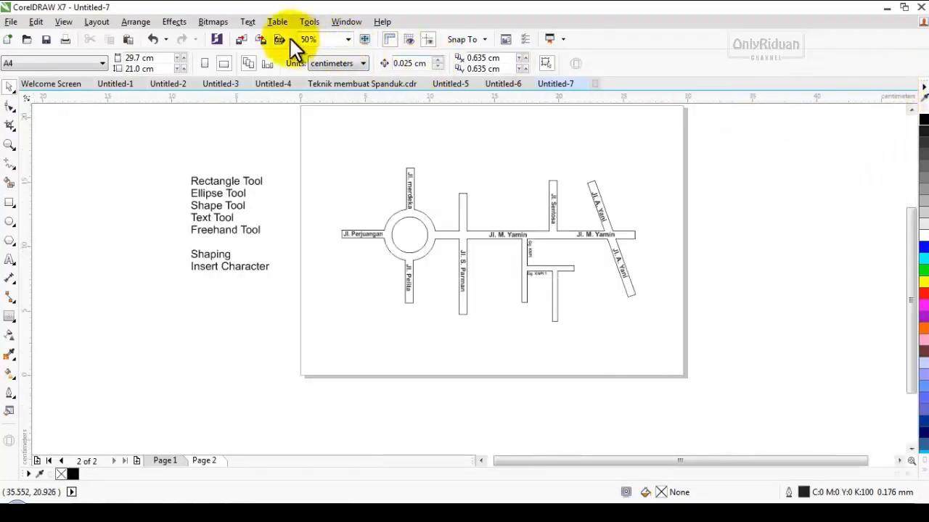
left_click(249, 22)
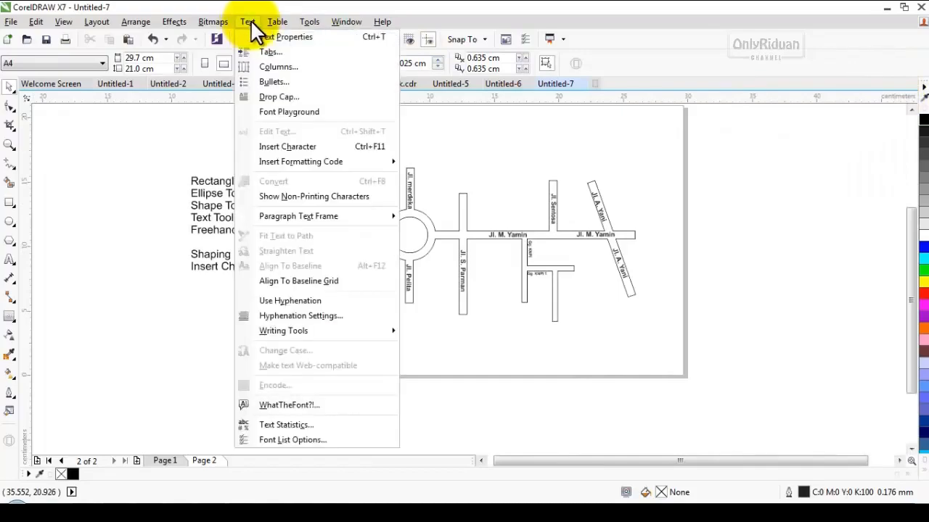
left_click(289, 146)
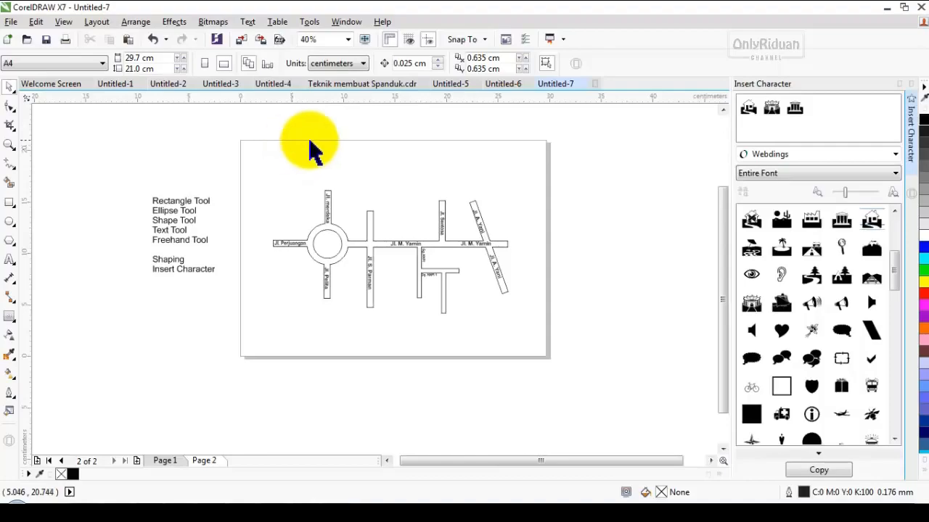
left_click(248, 22)
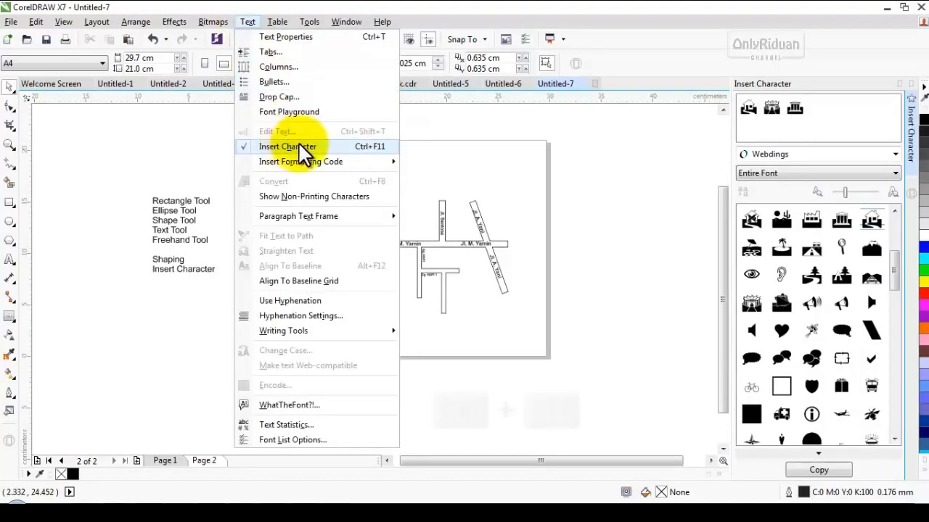
left_click(636, 209)
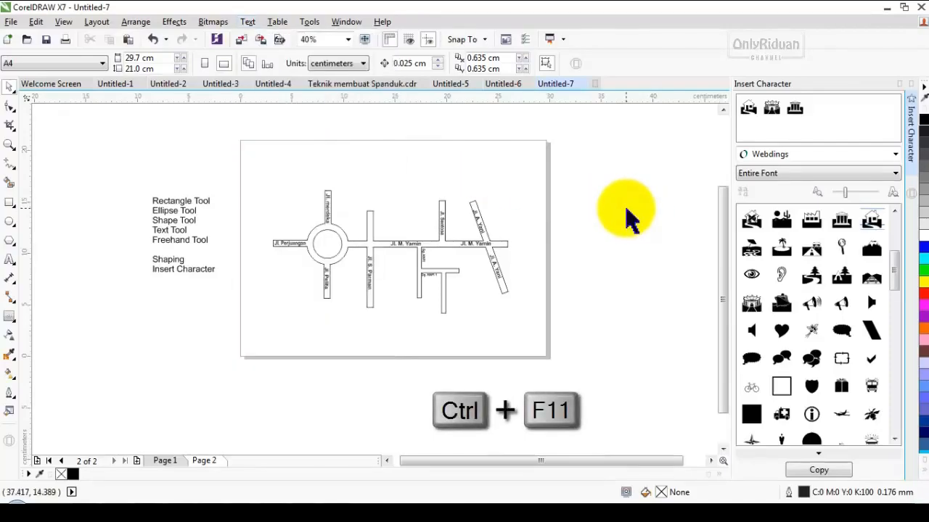
left_click(894, 154)
mouse_move(766, 190)
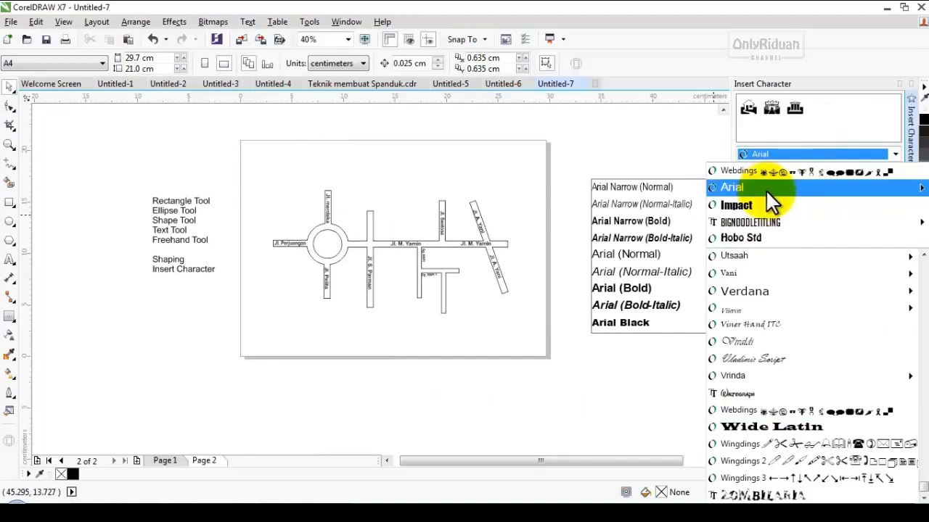
mouse_move(763, 219)
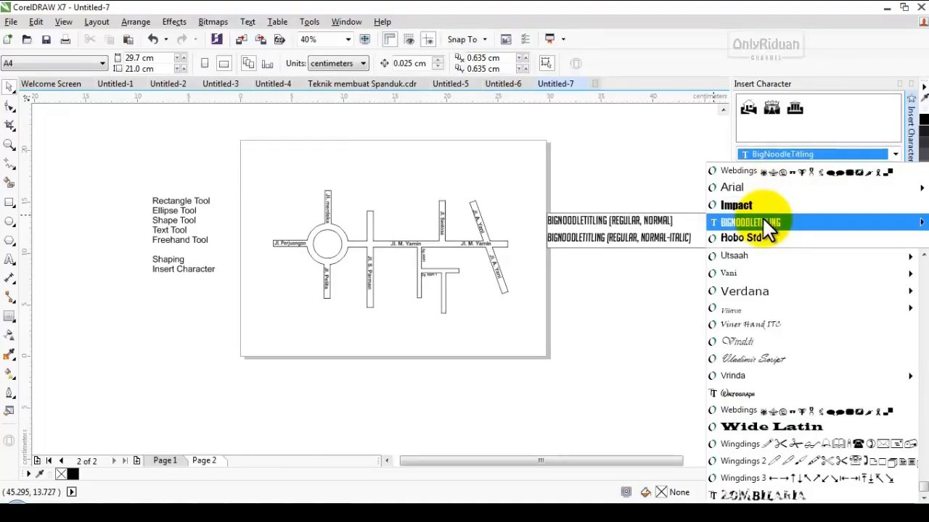
mouse_move(766, 276)
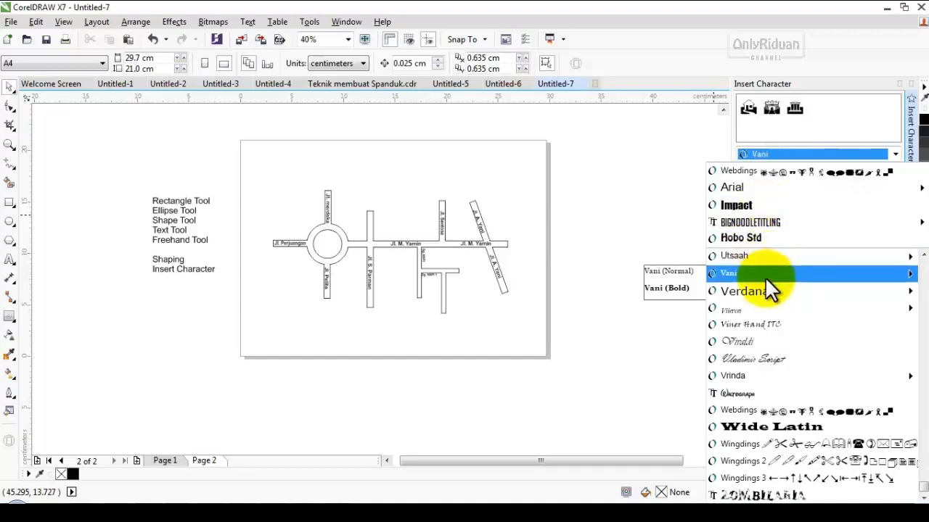
left_click(749, 170)
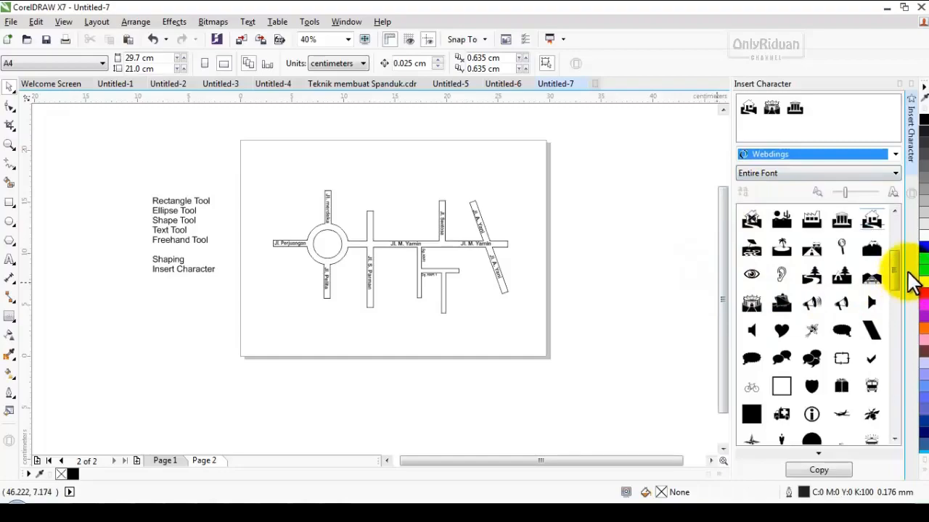
Place the Webdings house symbol on the map at about 65 pt and zoom in around it
mouse_move(899, 278)
left_mouse_down()
mouse_move(897, 246)
mouse_move(905, 277)
left_mouse_up()
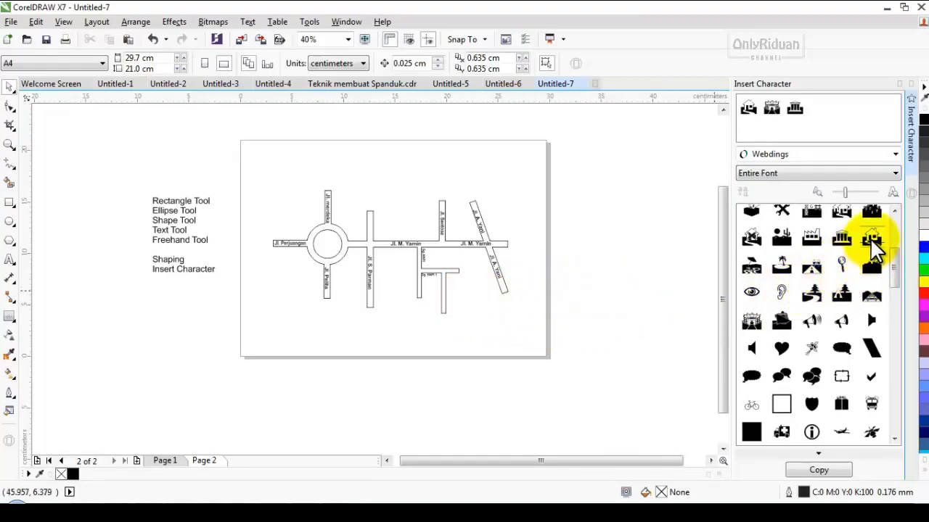
left_click_drag(871, 236, 556, 314)
left_click_drag(570, 323, 465, 303)
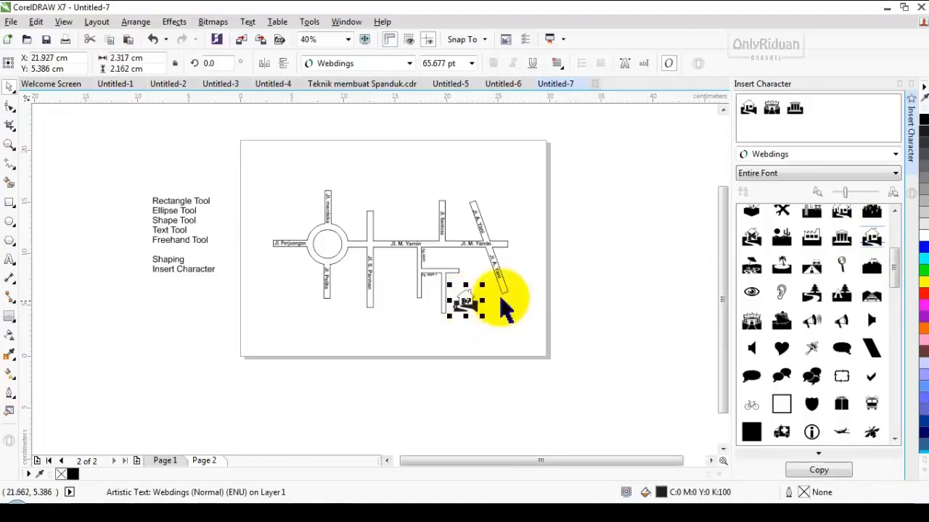
left_click(10, 145)
left_click_drag(220, 170, 555, 346)
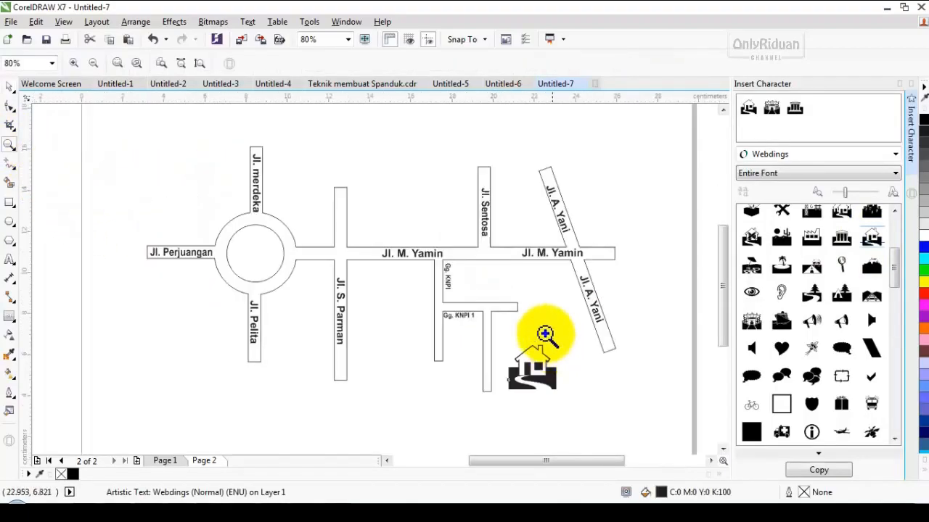
left_click(9, 87)
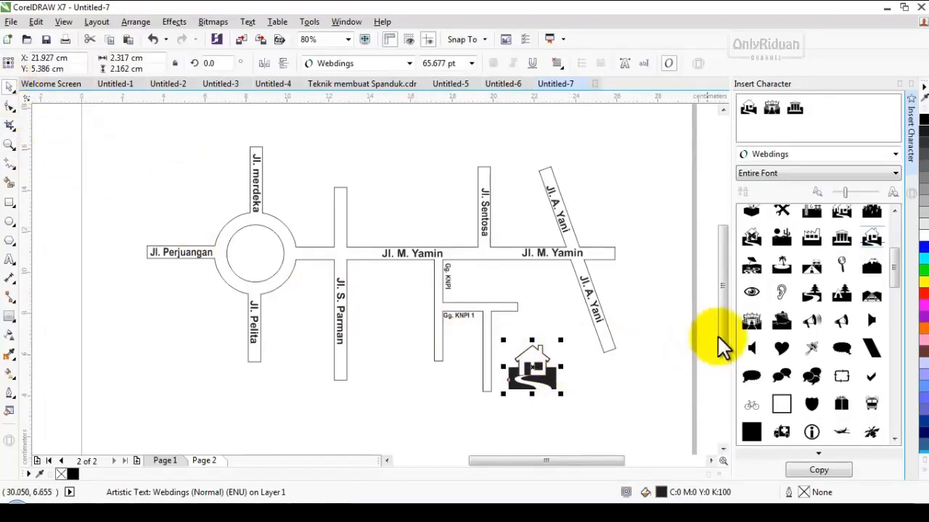
Add and enlarge the columned building symbol on the map
left_click_drag(839, 238, 247, 377)
left_click_drag(201, 345, 173, 386)
left_click_drag(199, 356, 182, 373)
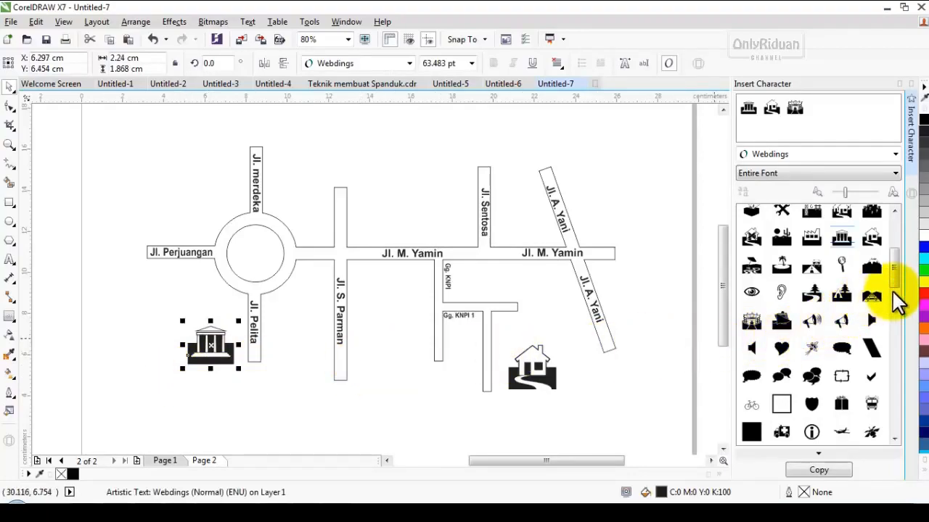
Place the stadium symbol top-left above Jl. merdeka and enlarge it
mouse_move(896, 270)
left_mouse_down()
mouse_move(902, 252)
mouse_move(904, 271)
left_mouse_up()
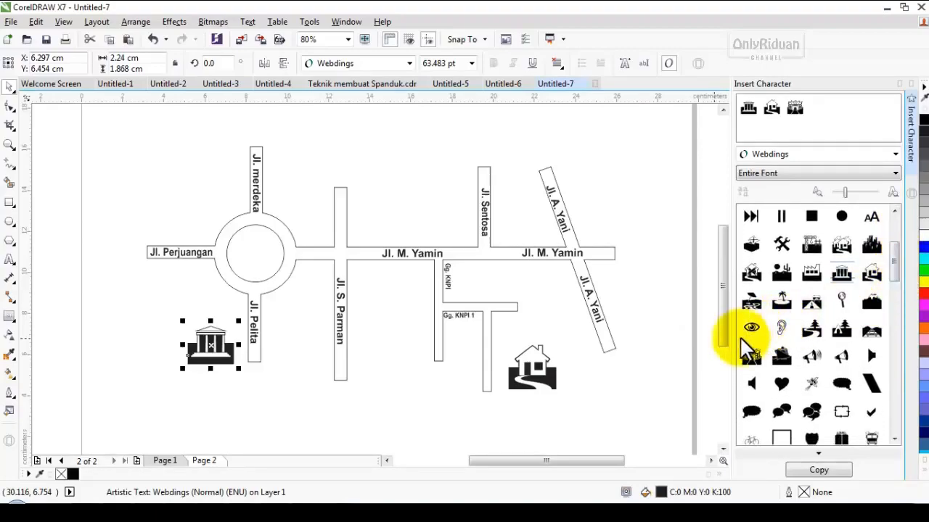
left_click_drag(743, 354, 230, 205)
left_click_drag(194, 161, 239, 212)
left_click_drag(226, 178, 225, 170)
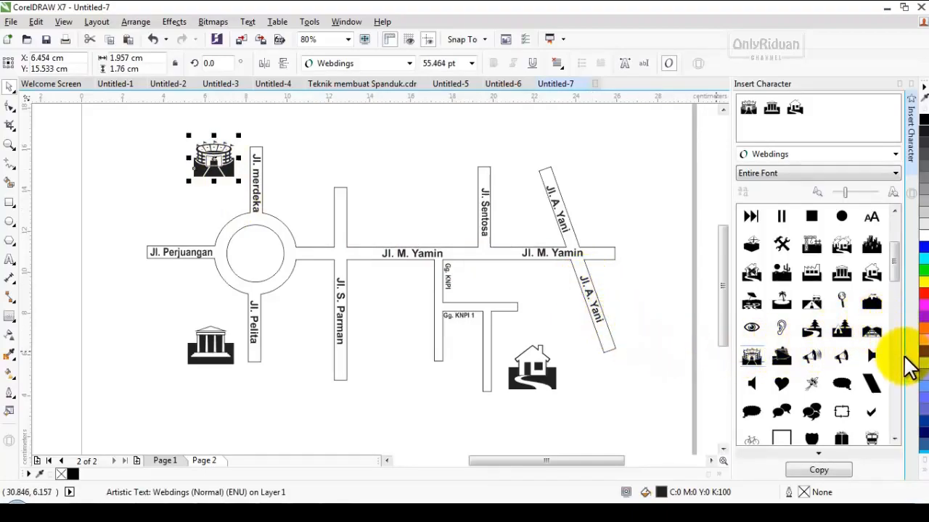
Place the factory symbol beside Jl. A. Yani
left_click_drag(811, 282, 602, 222)
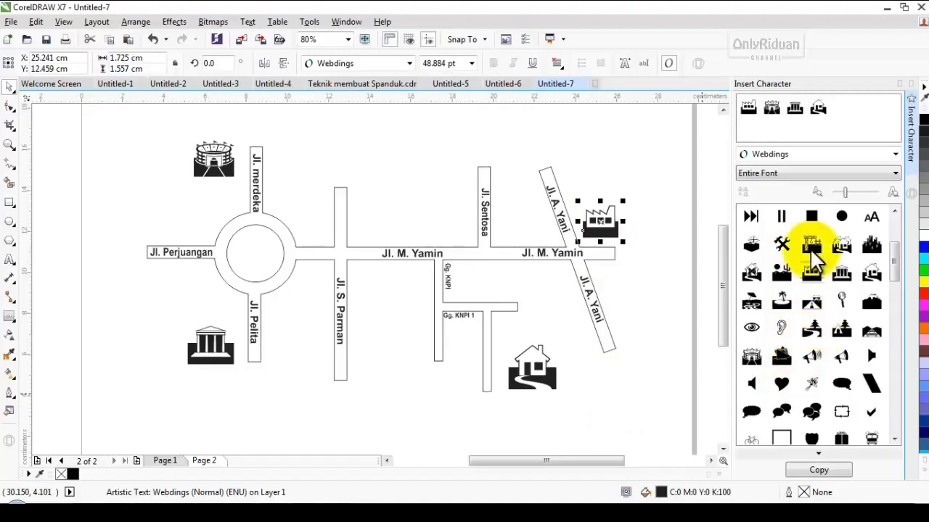
left_click_drag(900, 270, 903, 303)
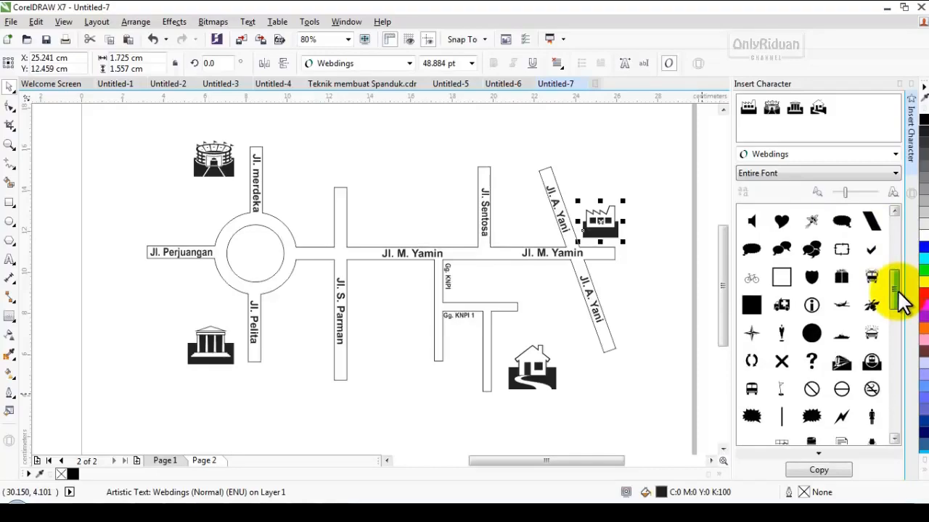
left_click_drag(903, 303, 906, 281)
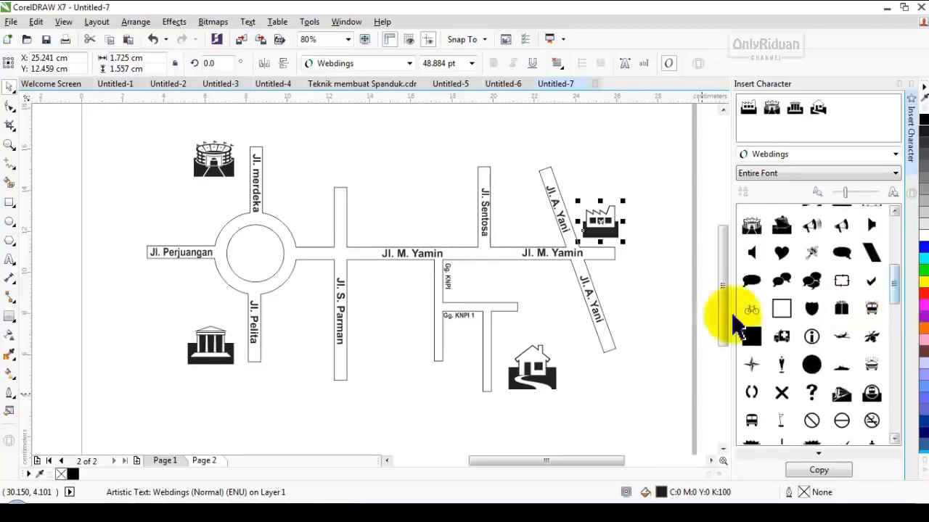
left_click(380, 335)
Import church7, hotel16, mosque and petrol PNGs from the ICON Vector Denah Lokasi png folder
left_click(11, 22)
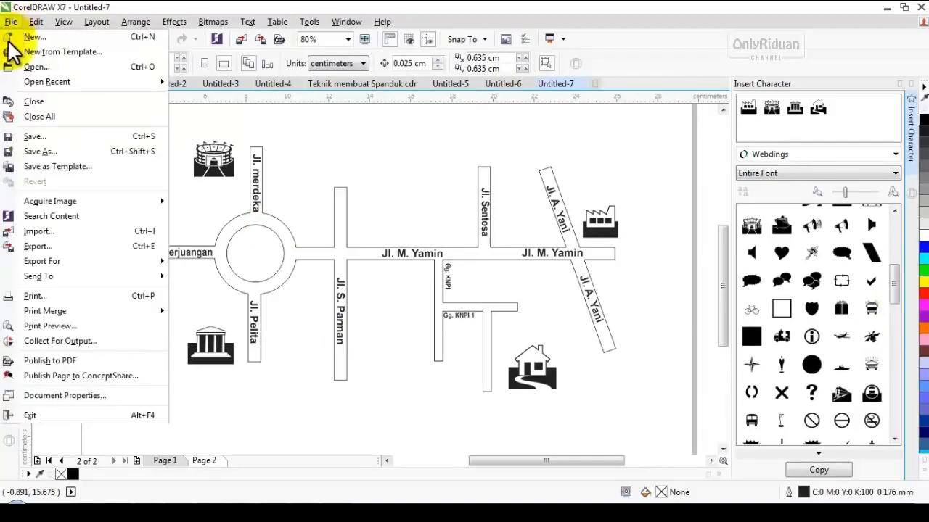
left_click(51, 240)
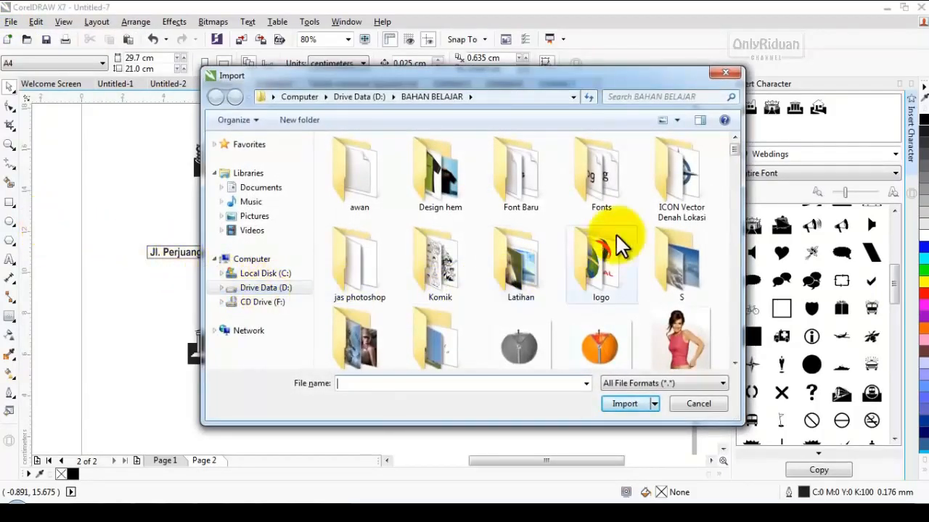
double_click(667, 170)
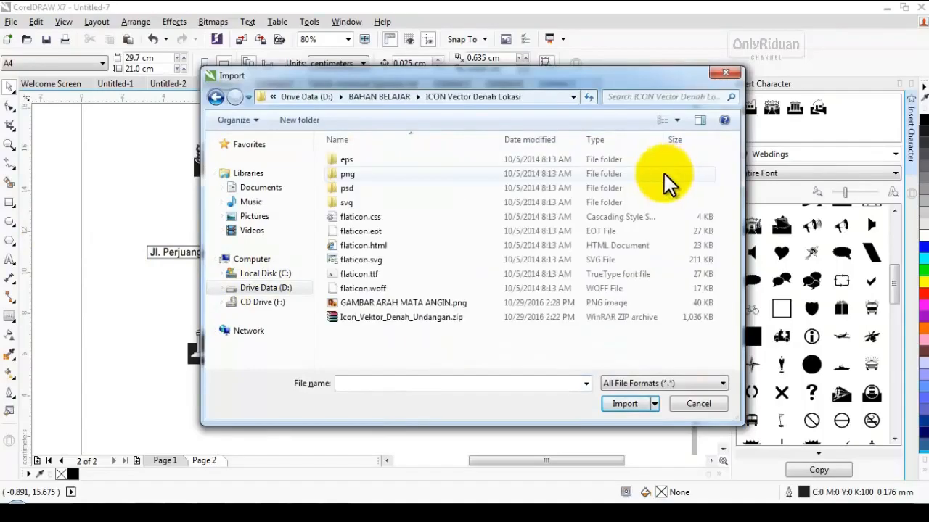
double_click(341, 172)
left_click(443, 320)
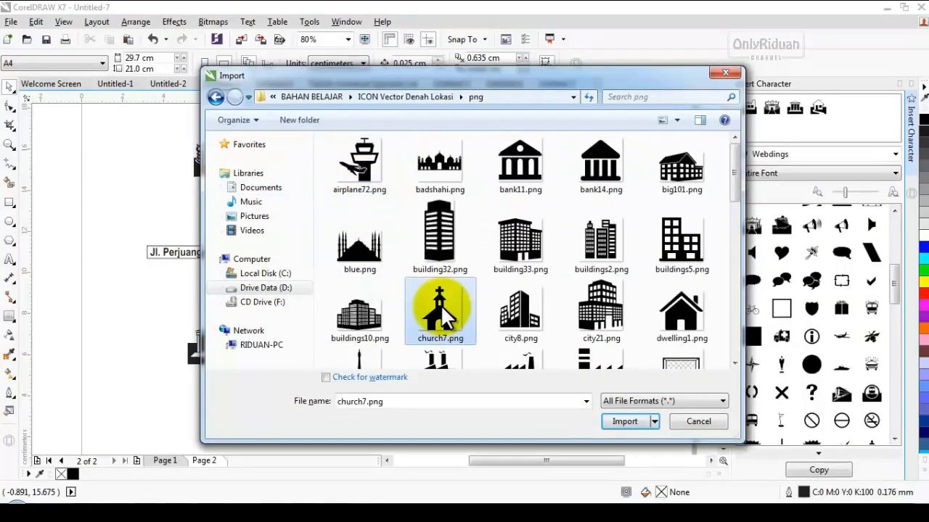
left_click_drag(733, 169, 743, 245)
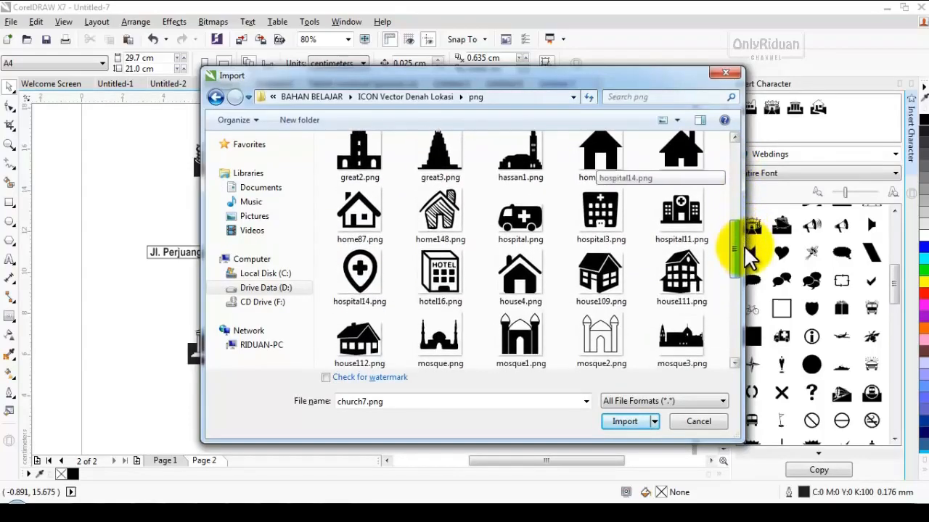
left_click(444, 279, "ctrl")
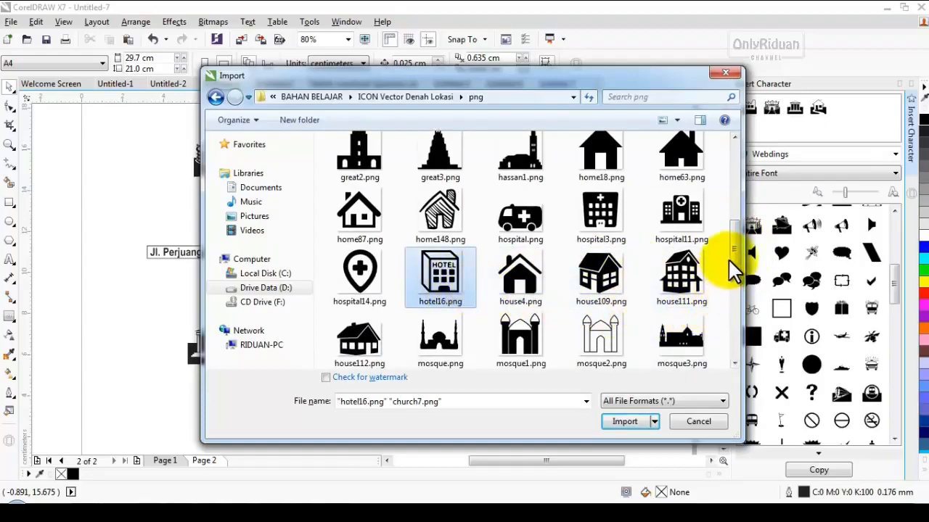
left_click_drag(734, 254, 733, 269)
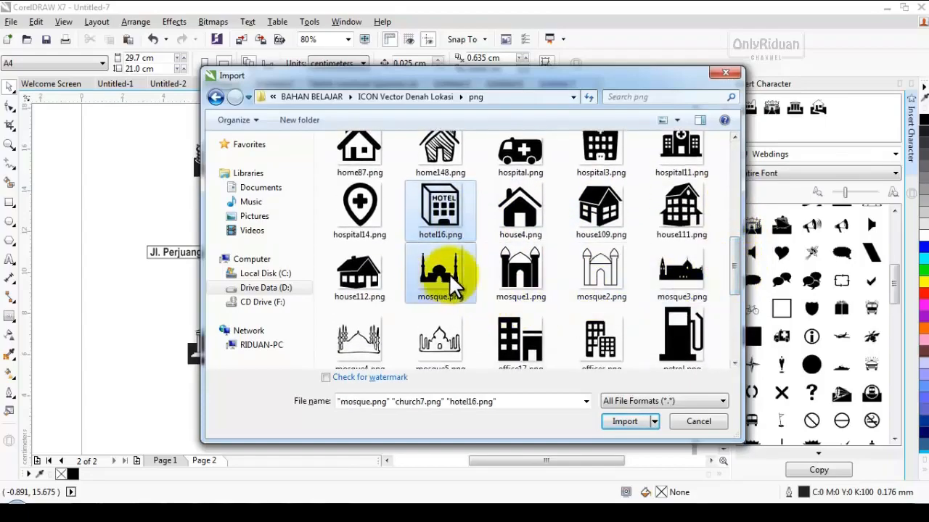
mouse_move(733, 261)
left_mouse_down()
mouse_move(740, 312)
mouse_move(741, 277)
left_mouse_up()
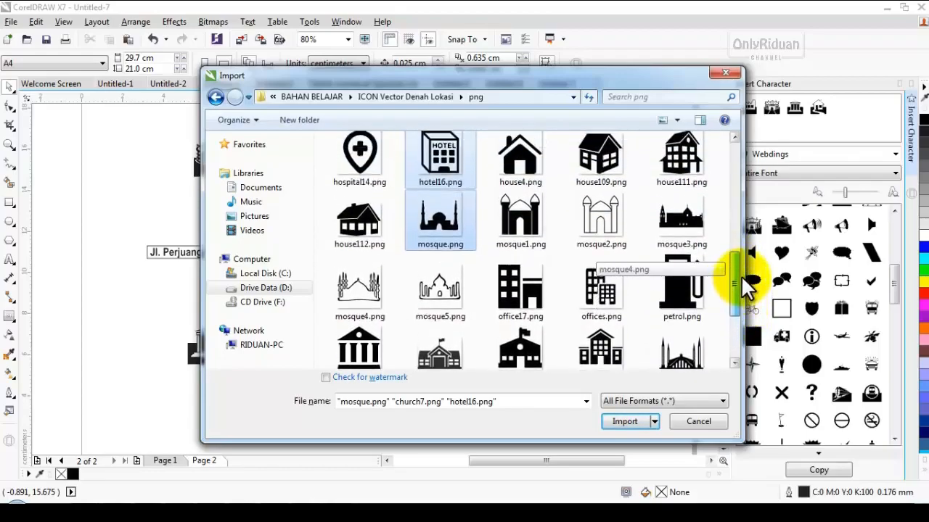
left_click(679, 279, "ctrl")
left_click(622, 421)
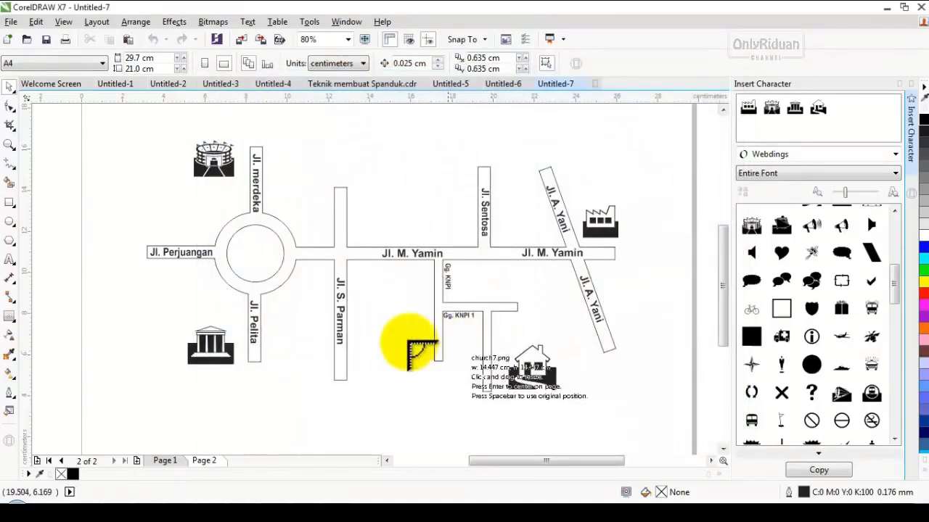
Place the church at the top, hotel and mosque by Jl. S. Parman, petrol right of Jl. A. Yani
left_click_drag(369, 148, 415, 194)
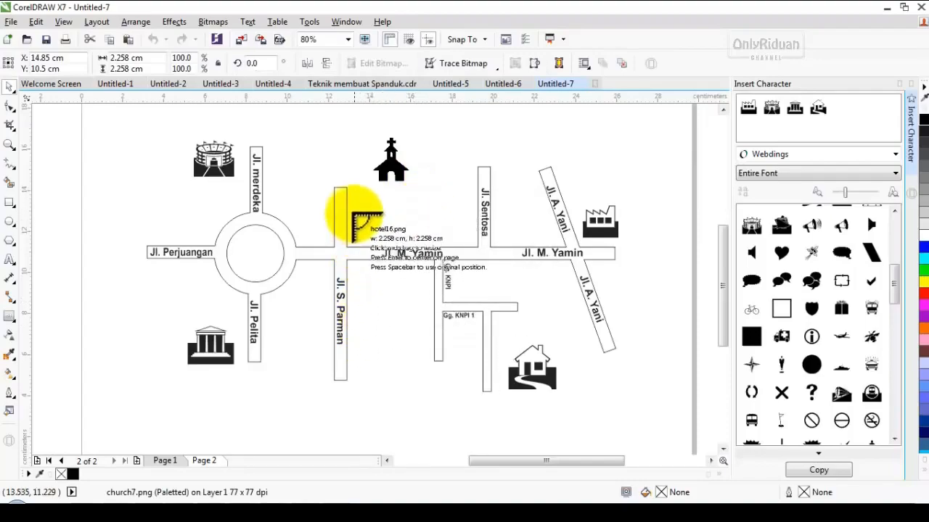
left_click_drag(354, 200, 386, 232)
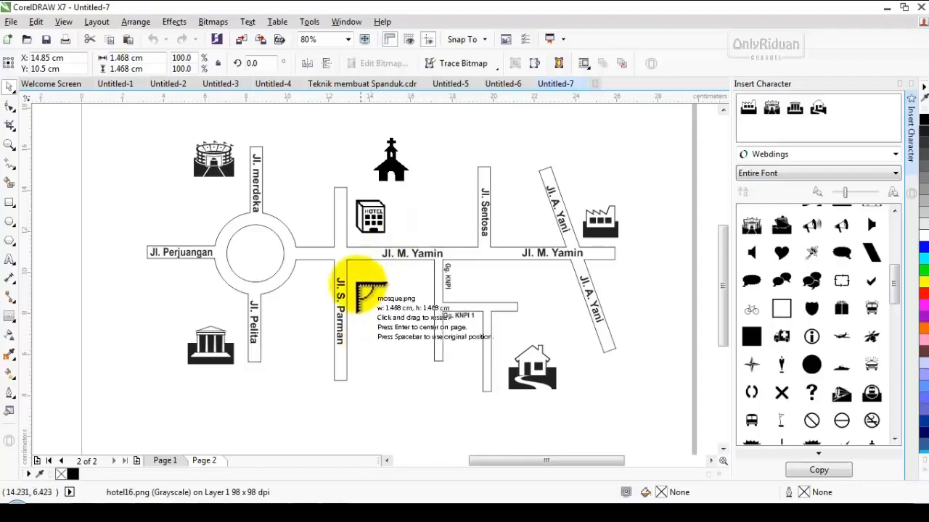
left_click_drag(354, 296, 397, 338)
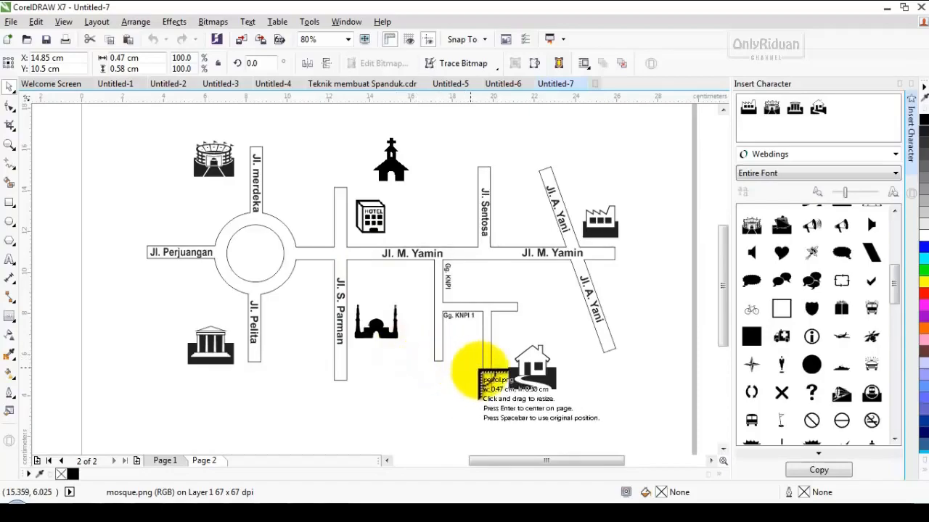
left_click_drag(609, 272, 634, 312)
left_click(574, 311)
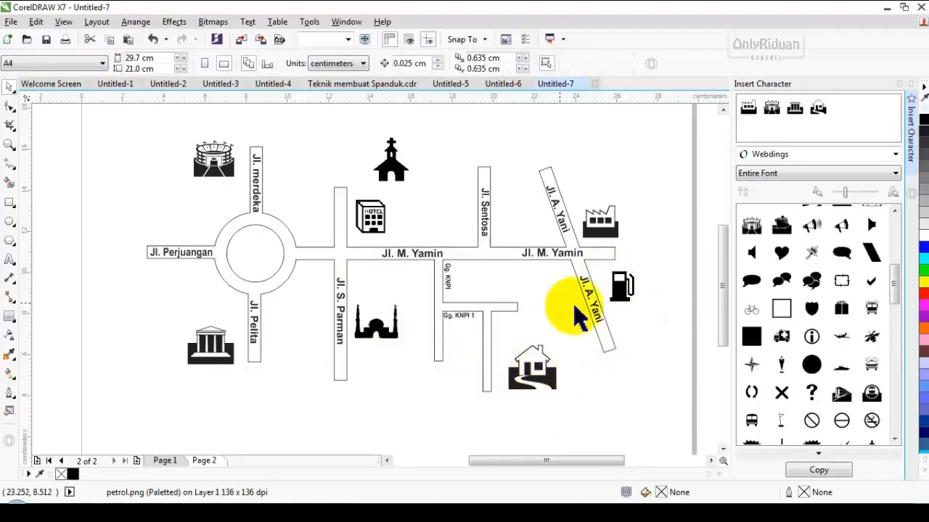
Reposition the church next to Jl. Sentosa and the mosque beside Jl. S. Parman
left_click(622, 288)
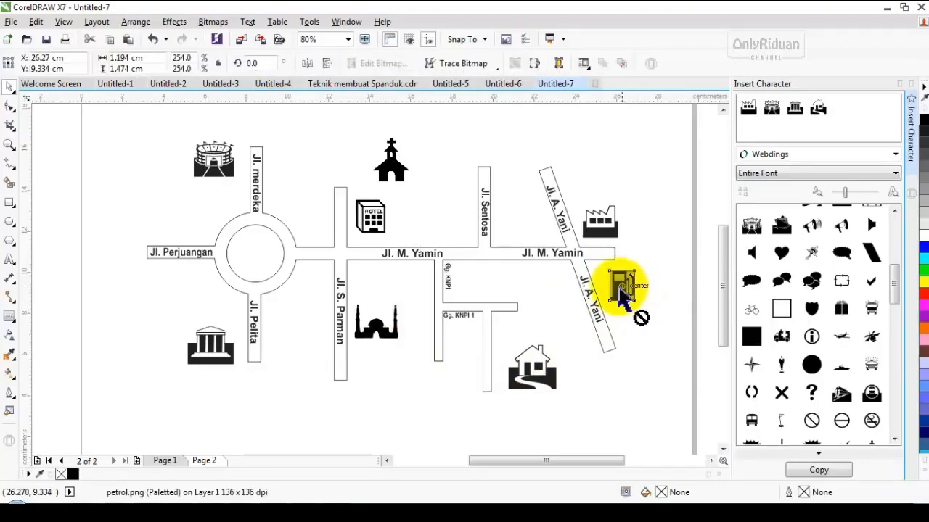
left_click(391, 158)
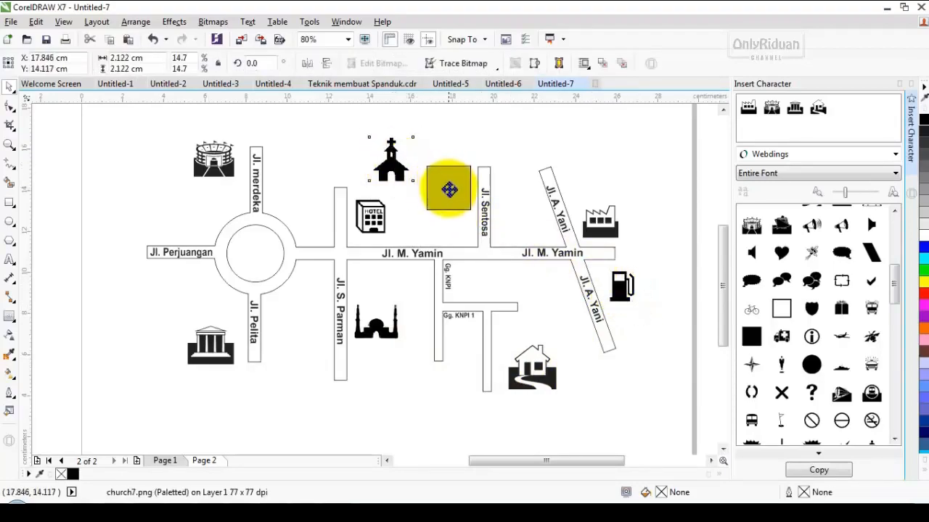
left_click_drag(448, 189, 448, 189)
left_click(376, 314)
left_click_drag(376, 310, 376, 310)
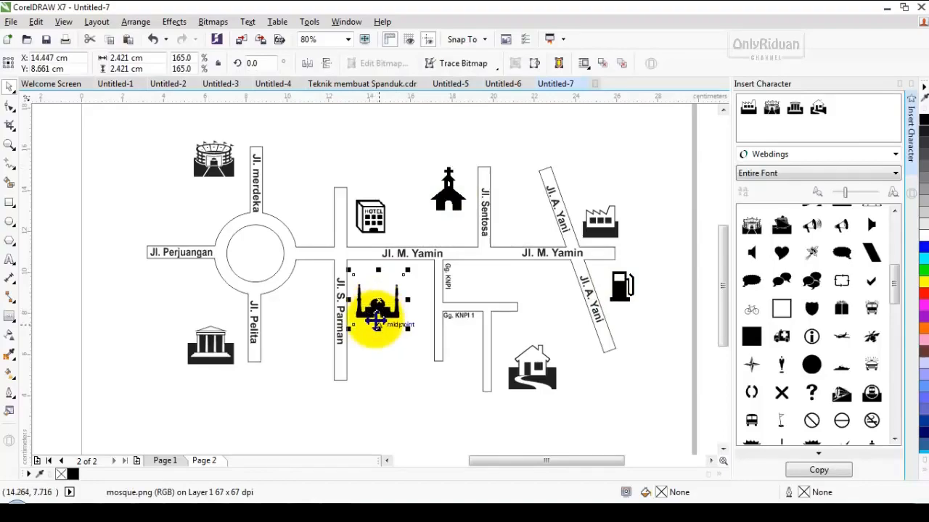
left_click(635, 406)
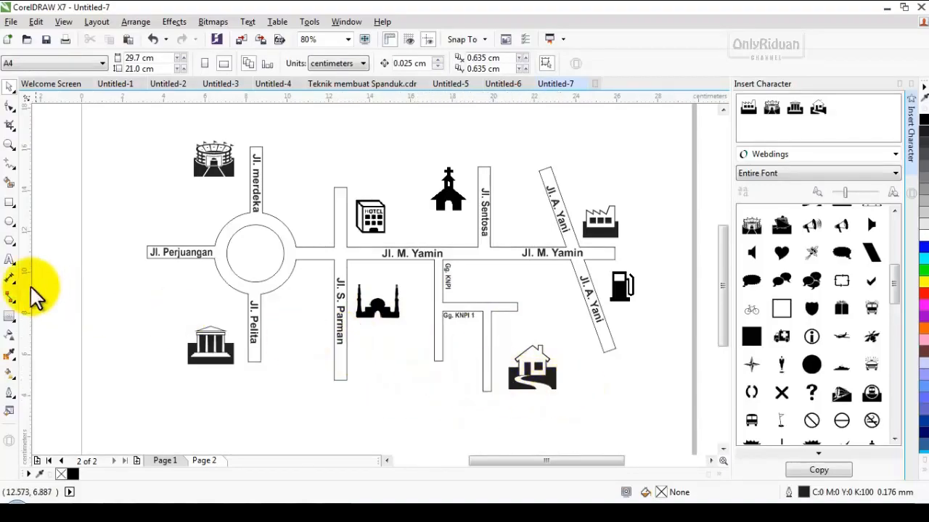
Add a bold 9 pt UNIVERSITAS caption under the university icon and edit a copied caption
left_click(9, 259)
left_click(268, 402)
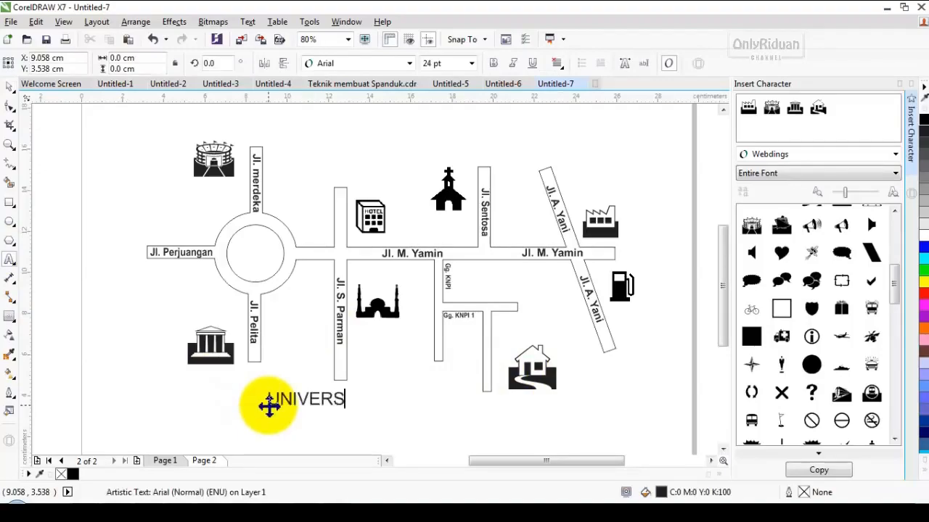
left_click(10, 86)
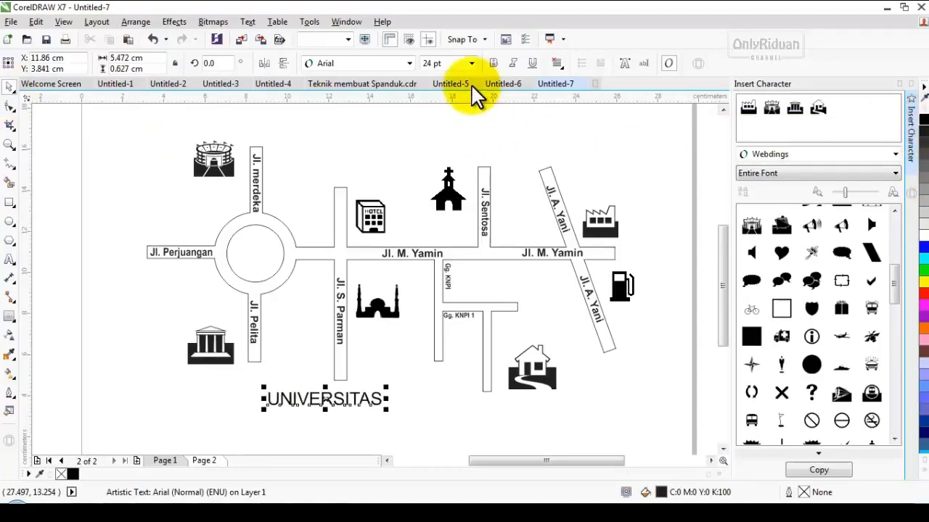
left_click(494, 63)
left_click(471, 63)
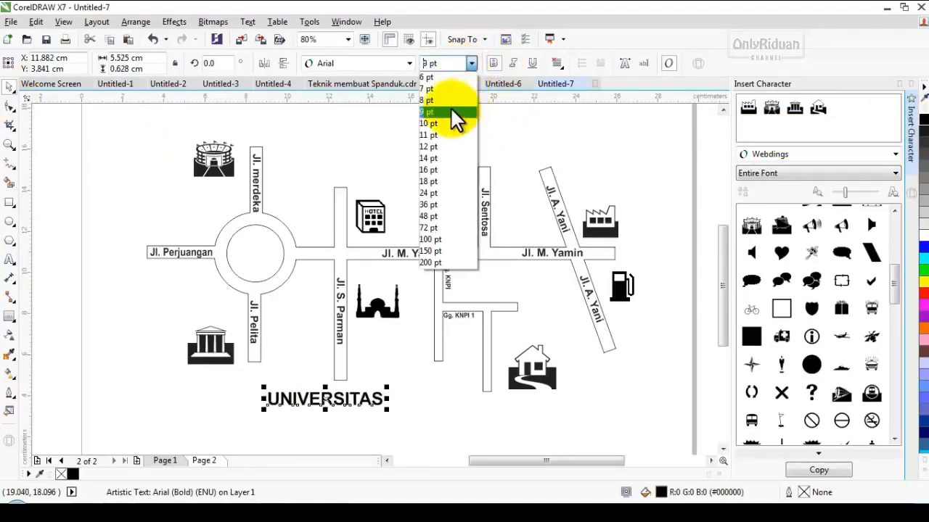
left_click(448, 109)
left_click_drag(224, 396, 207, 197)
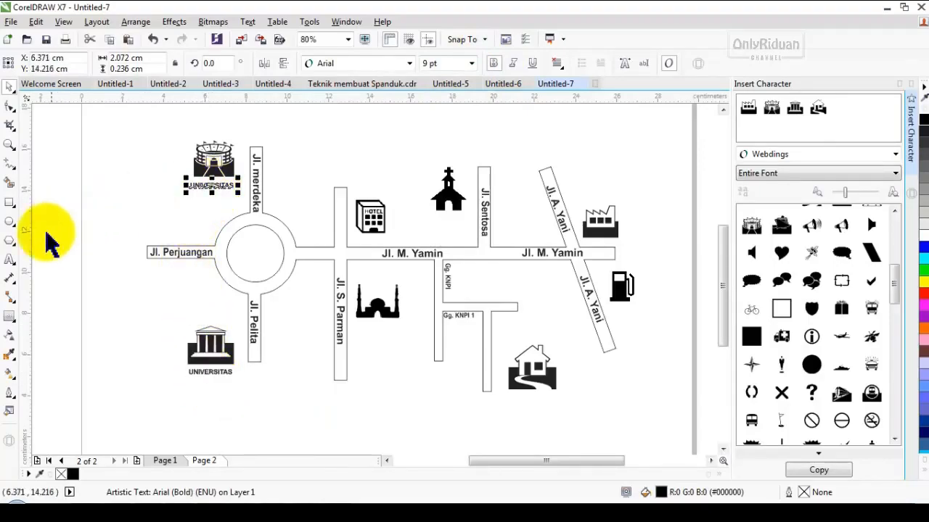
left_click(11, 261)
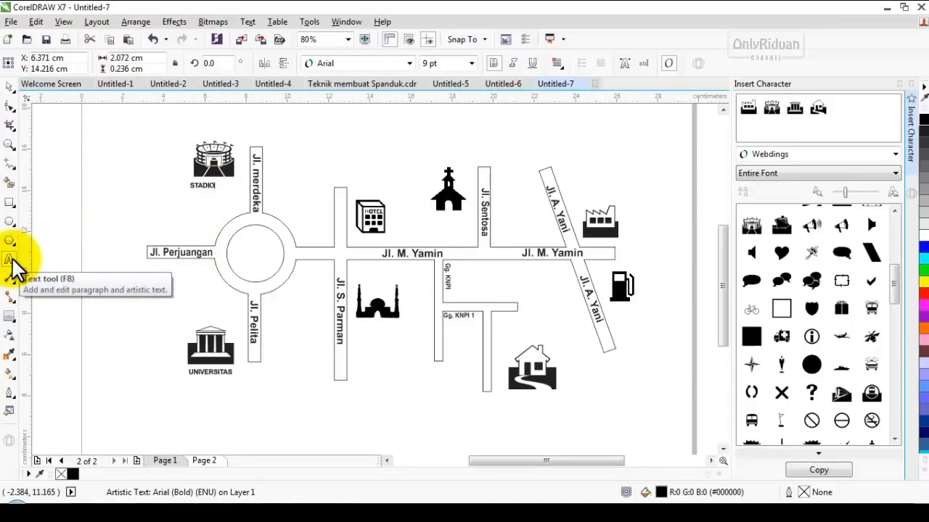
left_click(9, 88)
Copy the STADION caption under the church and retype it as GEREJA
left_click(196, 188)
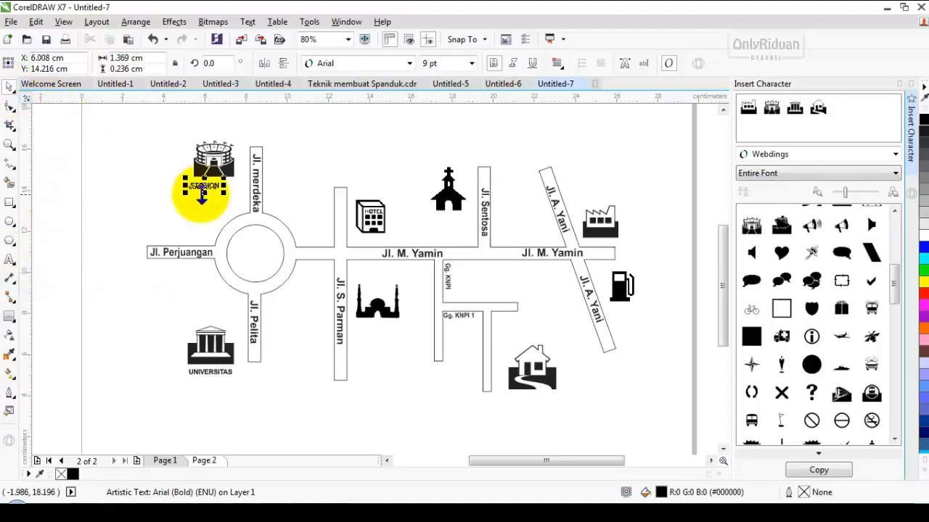
left_click_drag(205, 188, 445, 224)
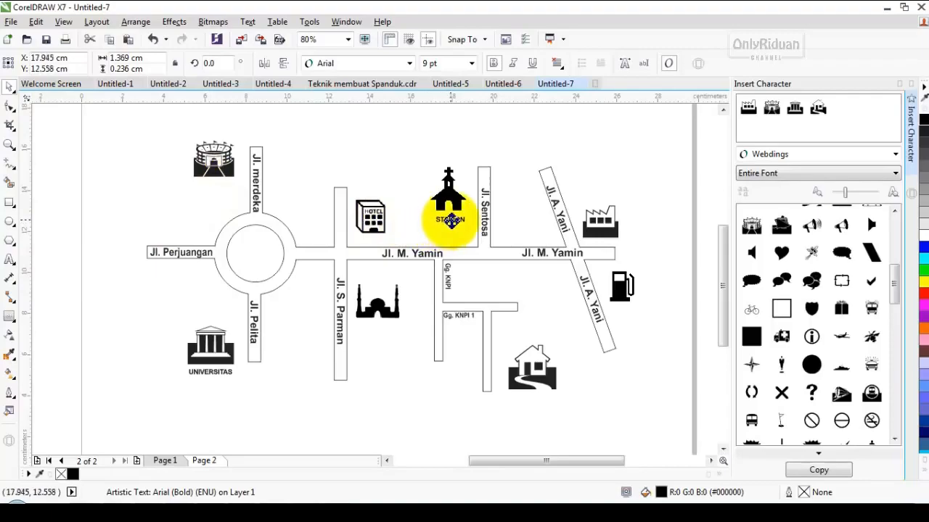
right_click(451, 221)
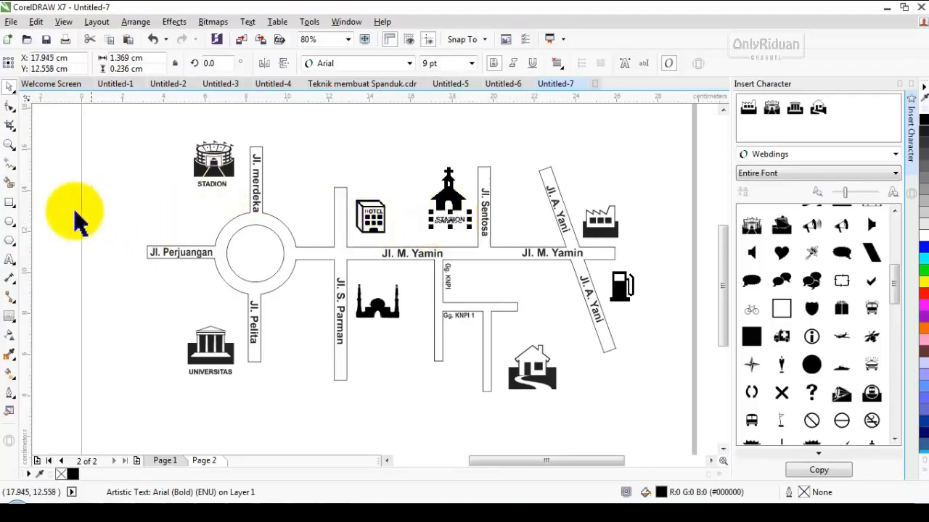
left_click(13, 260)
key("BackSpace")
key("BackSpace")
key("BackSpace")
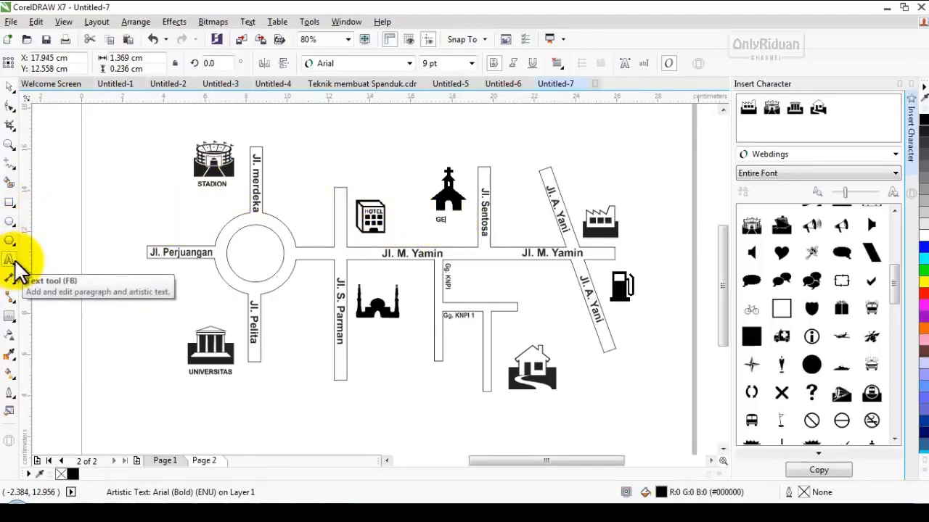
left_click(9, 86)
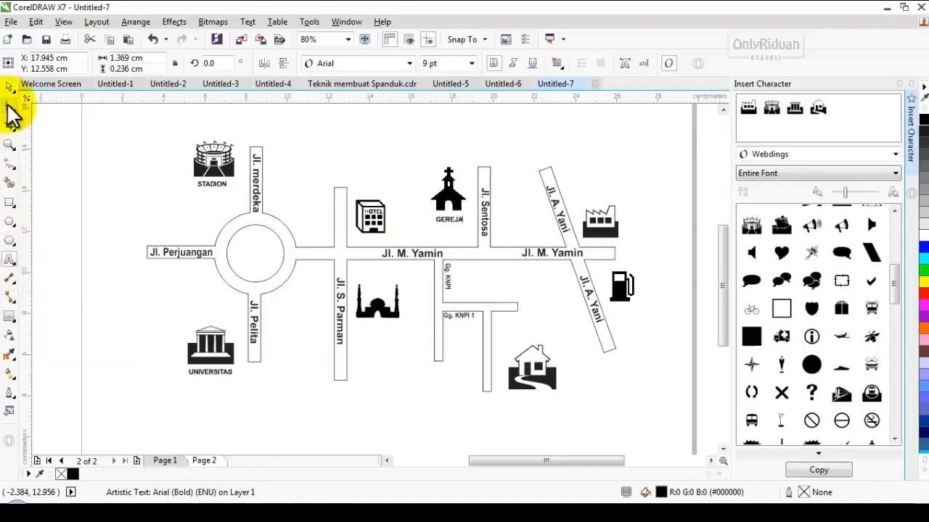
Copy the caption to the mosque as MASJID and to the fuel pump as POM
left_click_drag(450, 222, 379, 328)
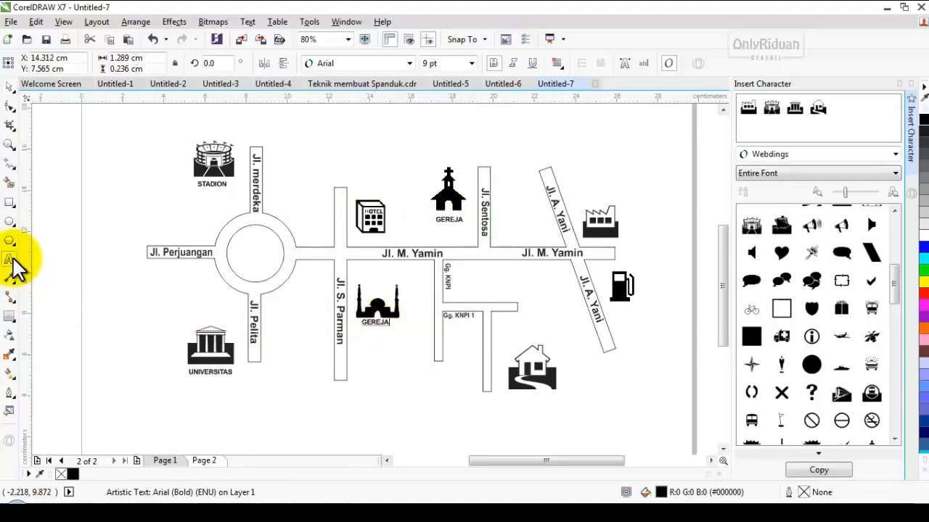
key("BackSpace")
key("BackSpace")
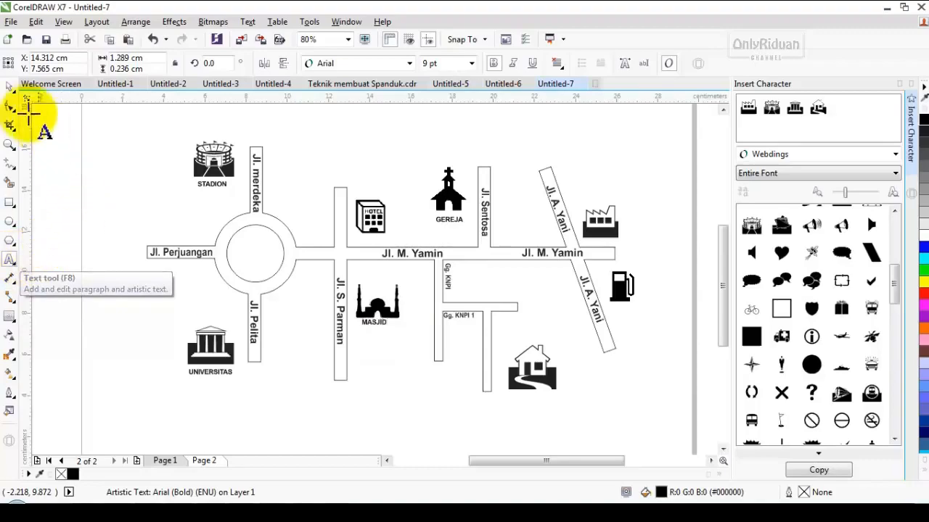
left_click(9, 86)
left_click_drag(384, 324, 640, 321)
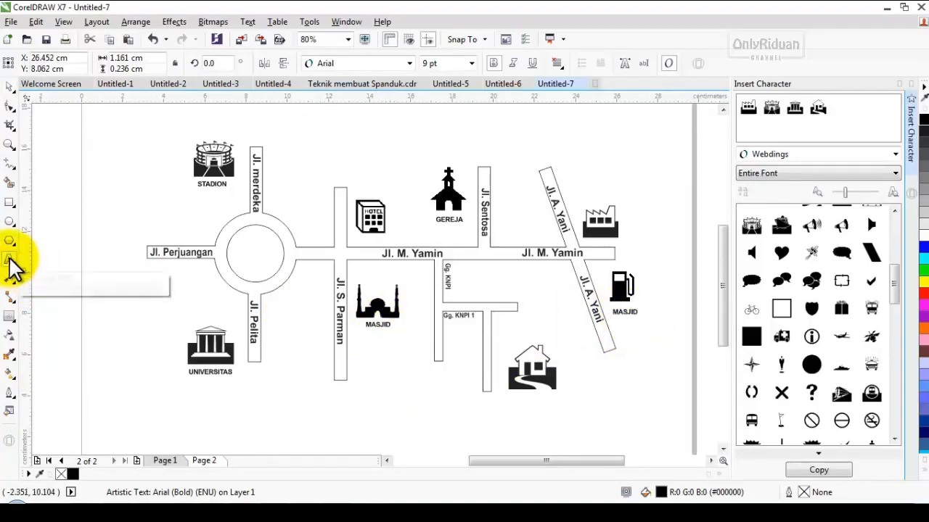
key("BackSpace")
key("BackSpace")
key("BackSpace")
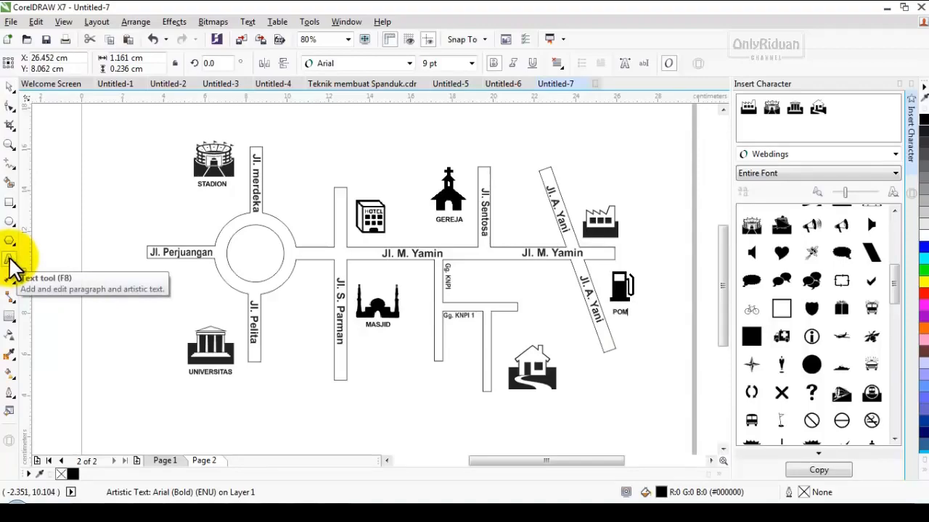
left_click(10, 260)
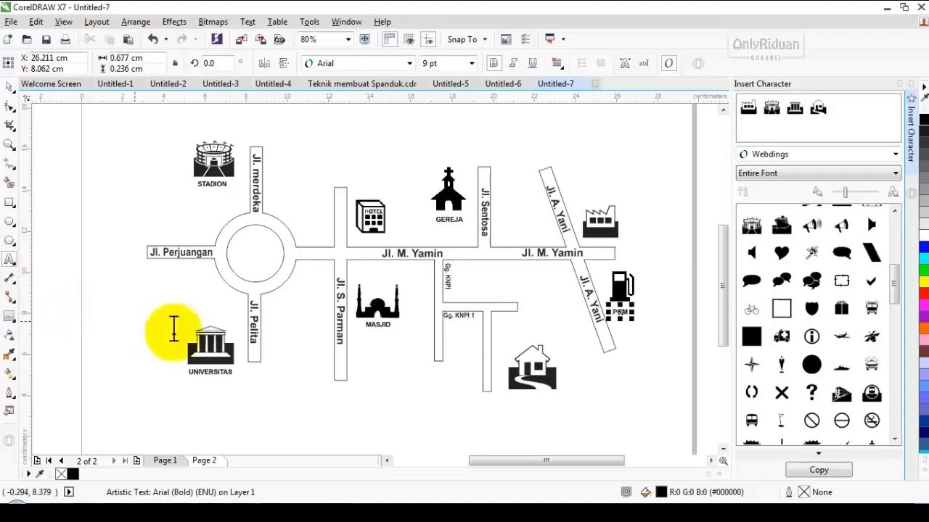
Move the house icon up-left and shrink it from 65.677 pt to 60.1 pt
left_click(8, 87)
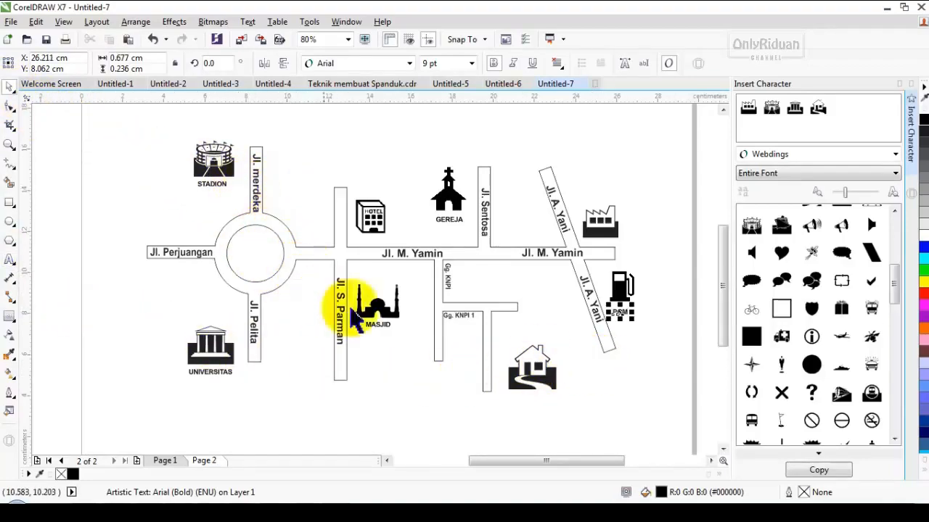
left_click_drag(540, 373, 518, 349)
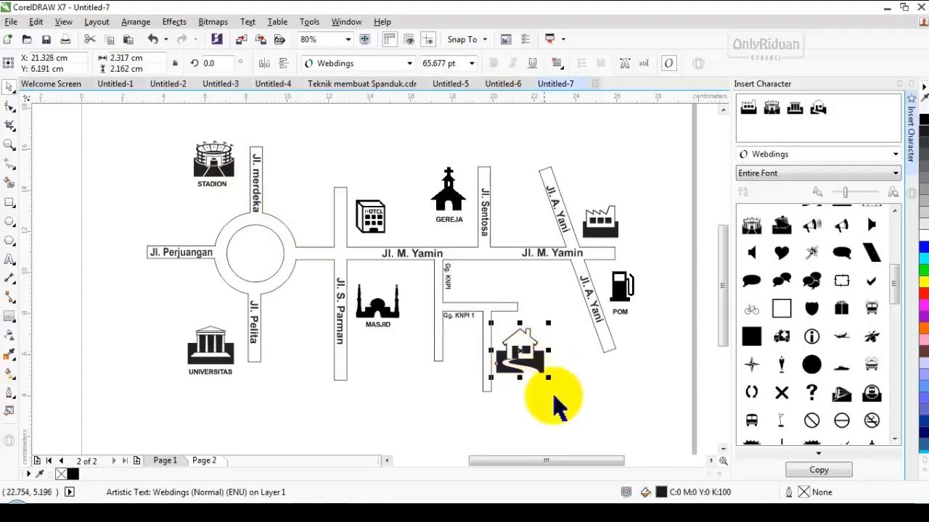
left_click_drag(549, 382, 544, 375)
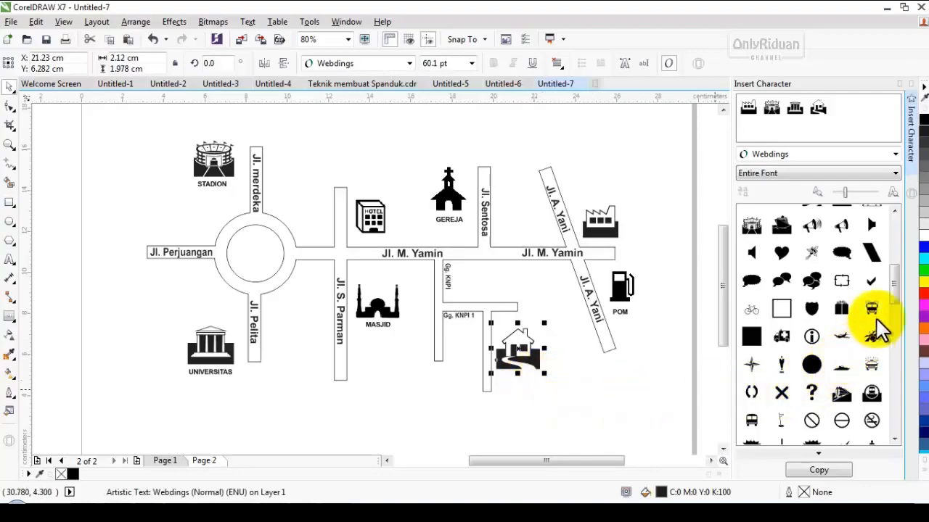
left_click_drag(897, 286, 900, 294)
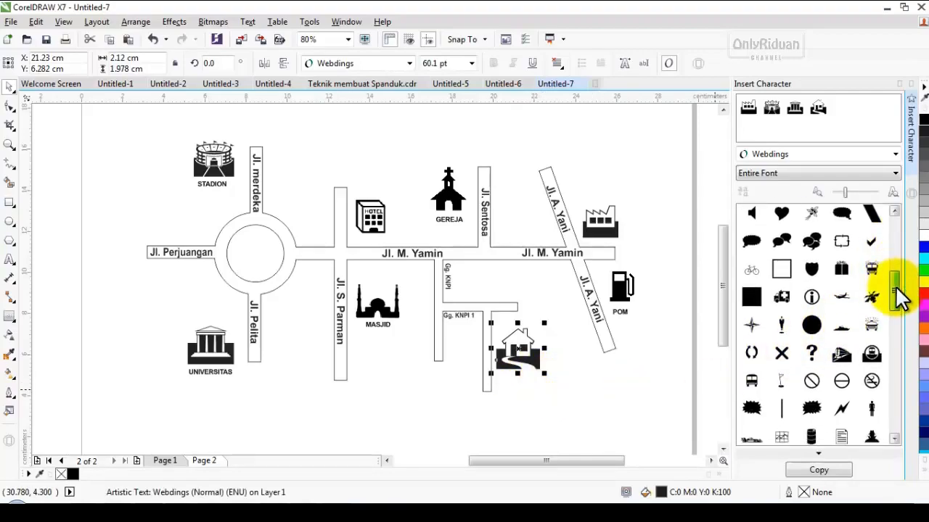
left_click_drag(900, 296, 903, 308)
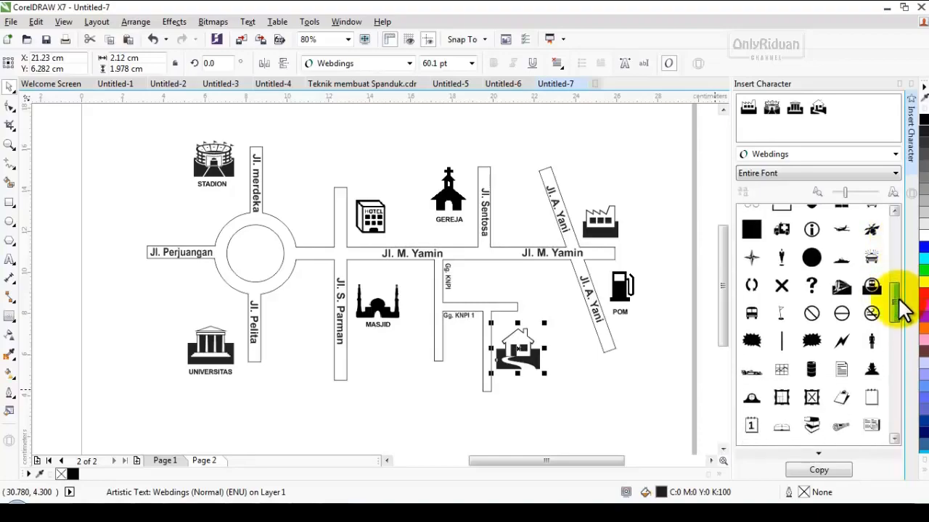
left_click(388, 461)
left_click(387, 460)
scroll(464, 377, "down", 3)
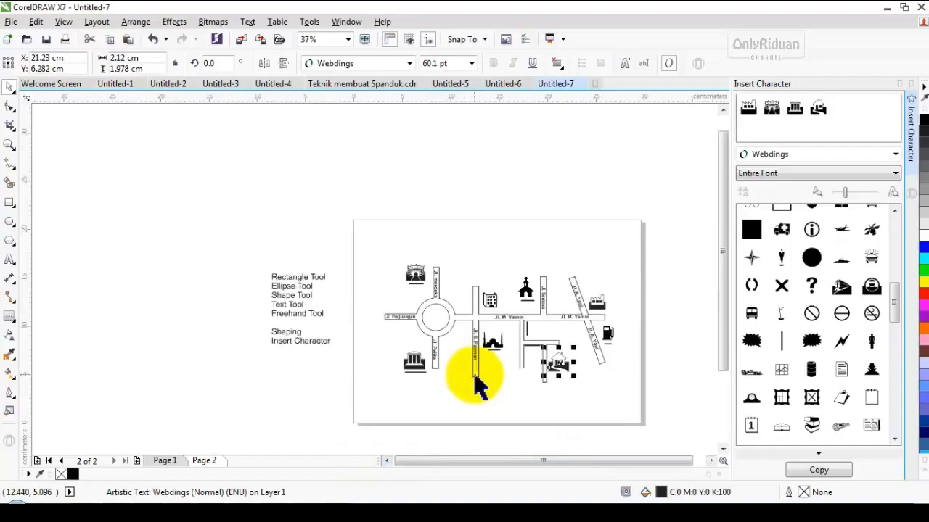
Draw a rounded callout shape below the house with its tail pointing up at the house
left_click(11, 241)
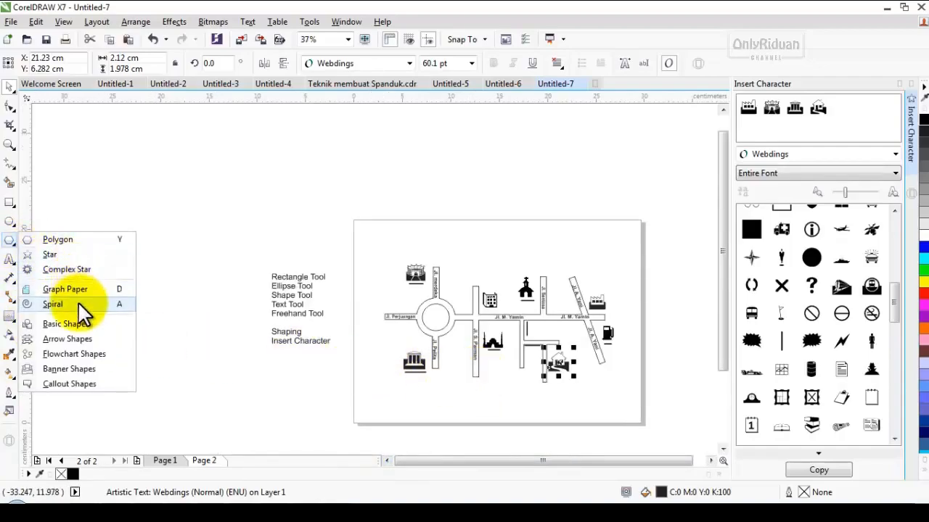
left_click(74, 327)
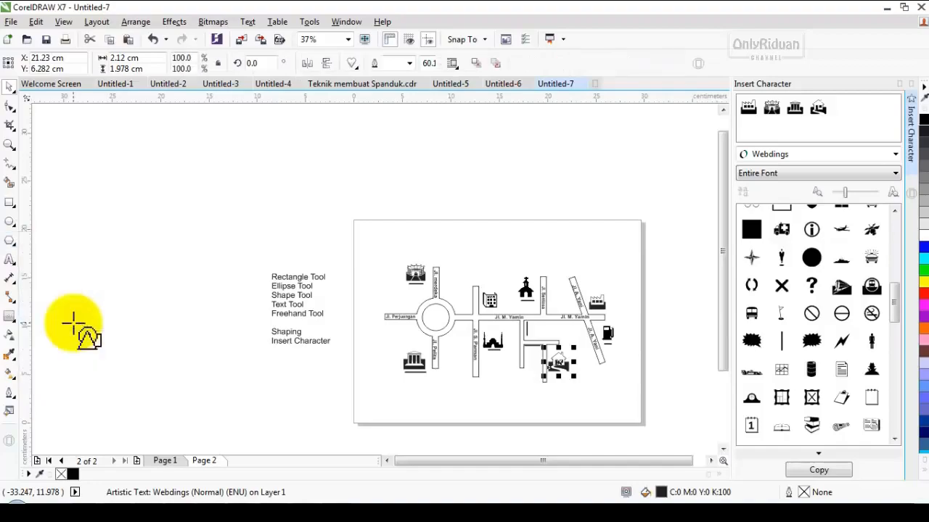
left_click(11, 241)
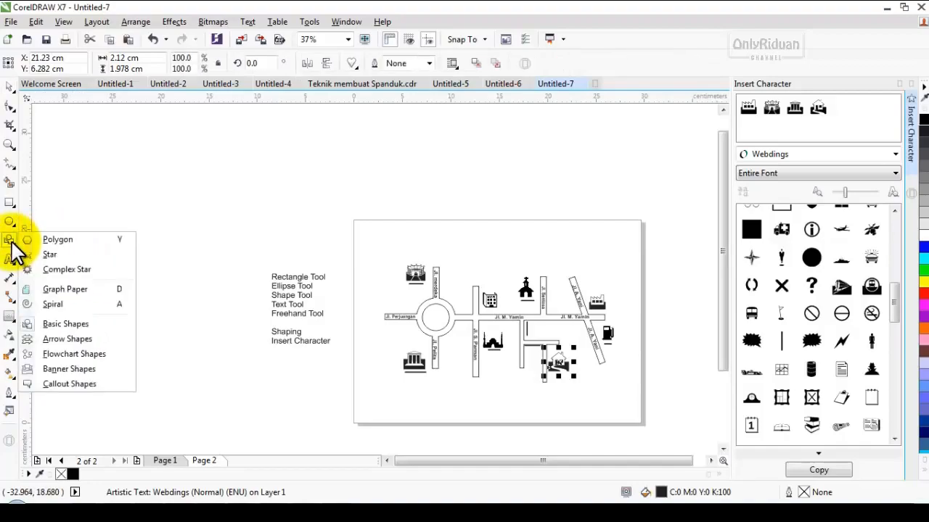
left_click(69, 386)
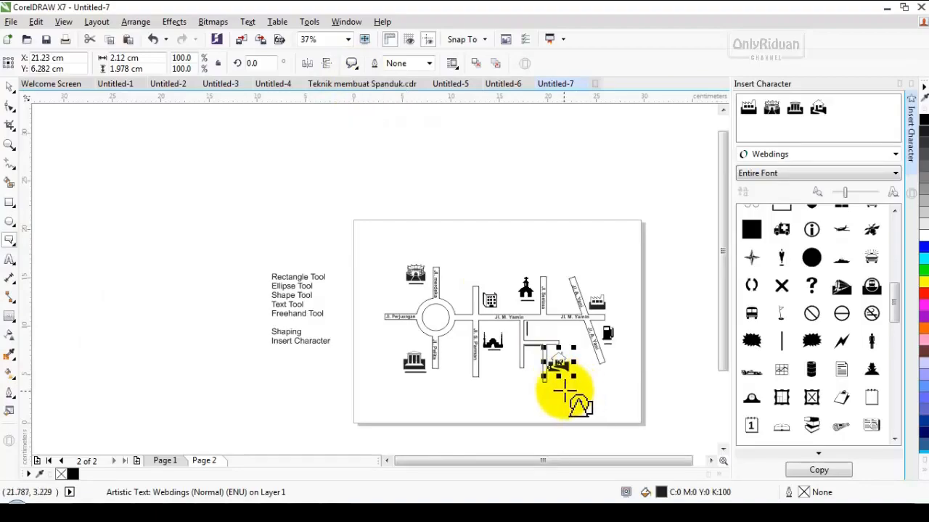
scroll(566, 390, "up", 4)
left_click_drag(518, 333, 694, 406)
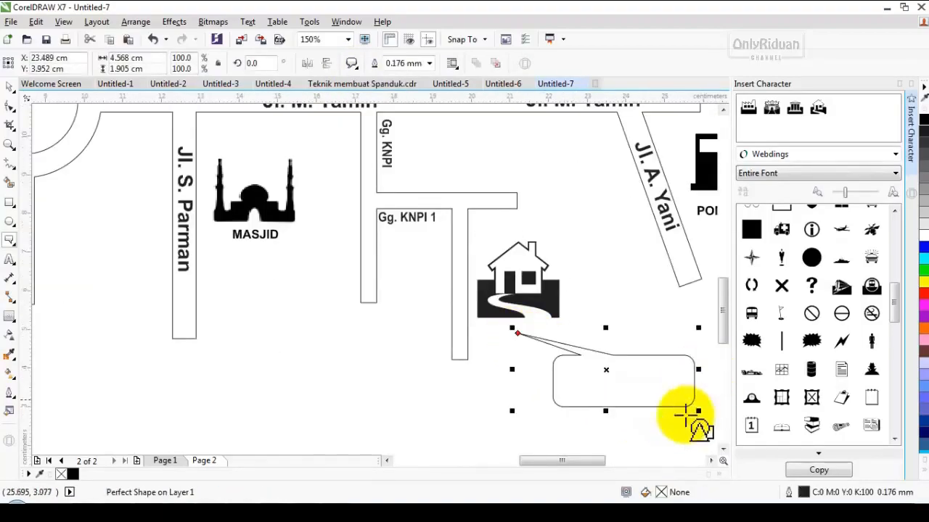
left_click(711, 460)
left_click(711, 461)
left_click(10, 87)
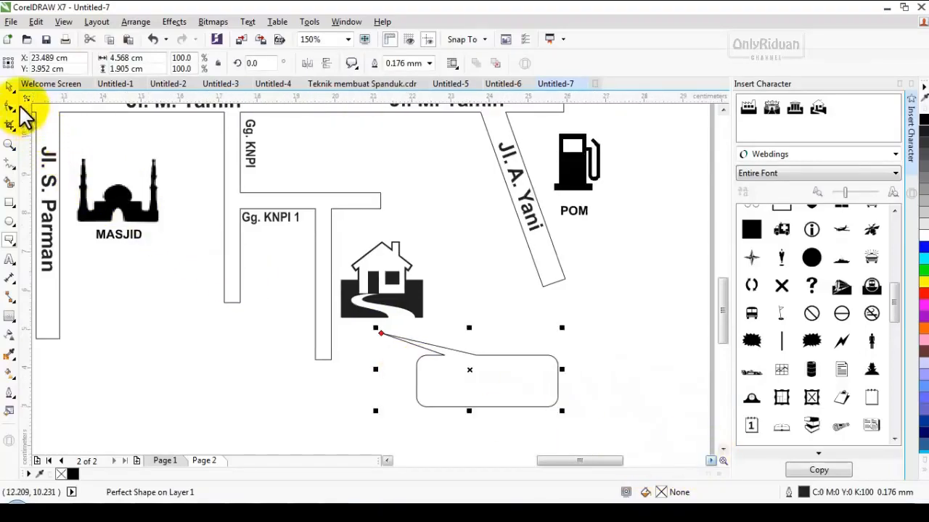
left_click_drag(466, 373, 470, 372)
Type TEMPAT ACARA in bold and scale it to fit inside the callout
left_click(10, 259)
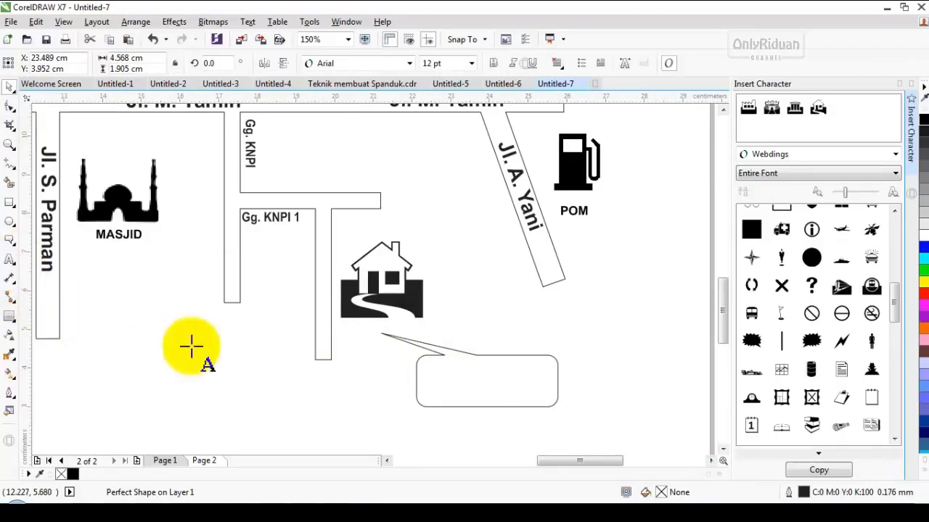
left_click(275, 385)
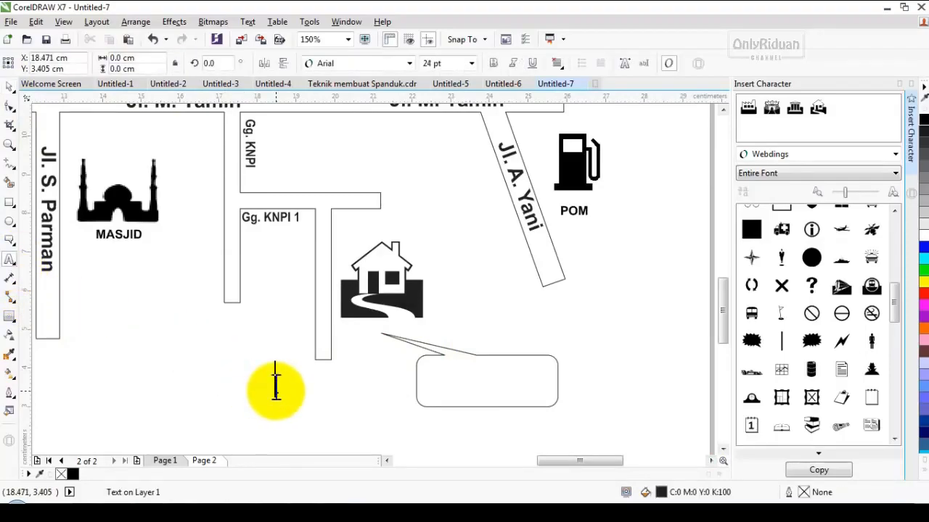
type("TEMPAT ACARA")
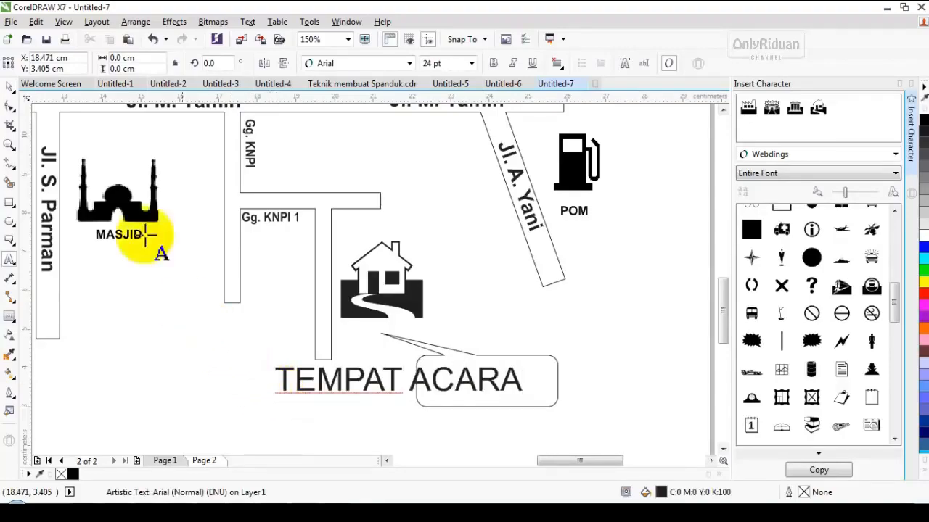
left_click(8, 88)
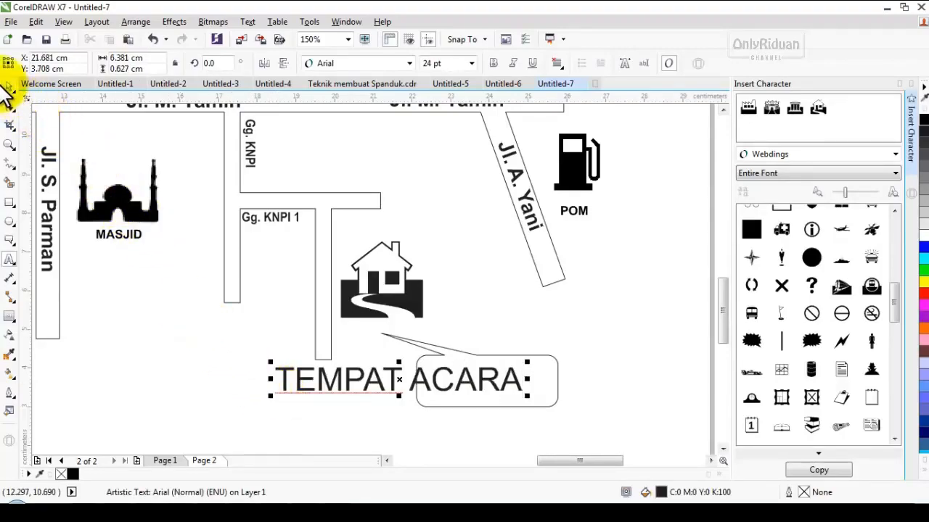
left_click(9, 87)
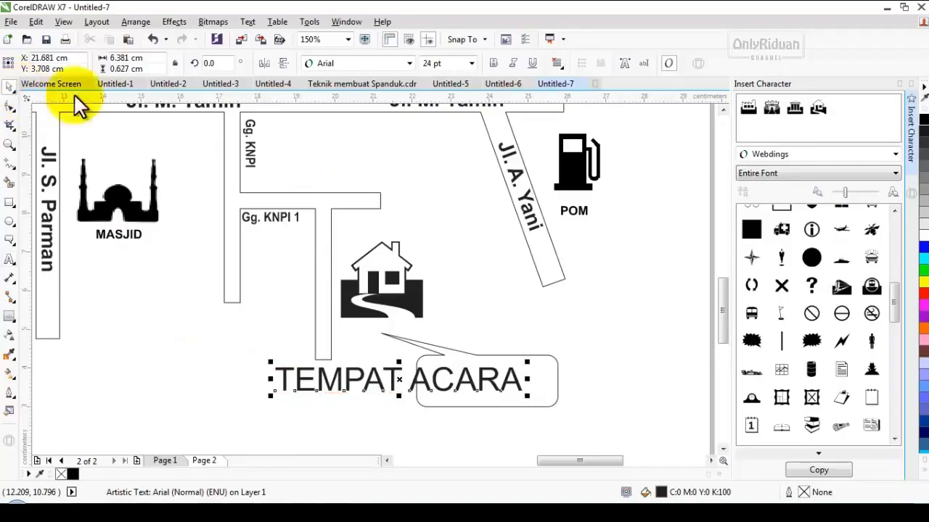
left_click(496, 63)
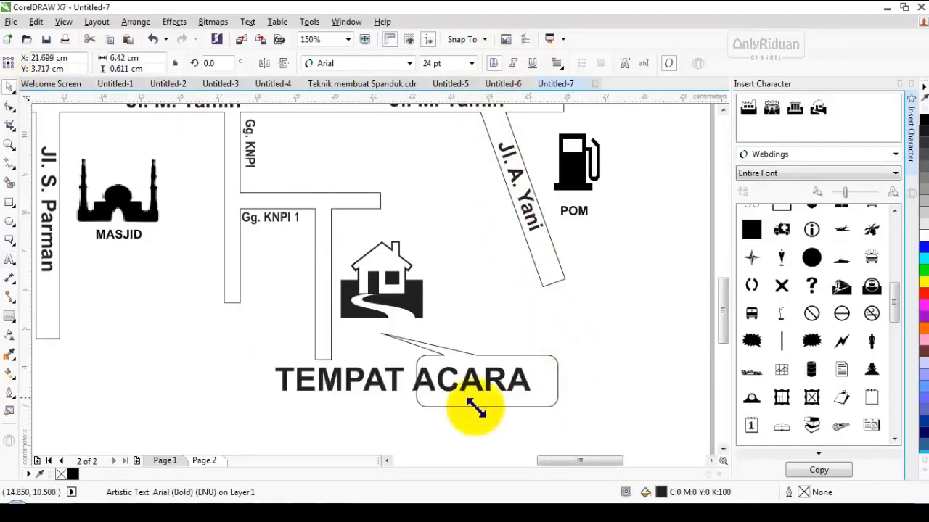
left_click_drag(475, 410, 425, 410)
left_click_drag(331, 378, 486, 385)
left_click_drag(579, 396, 528, 411)
left_click_drag(486, 381, 485, 372)
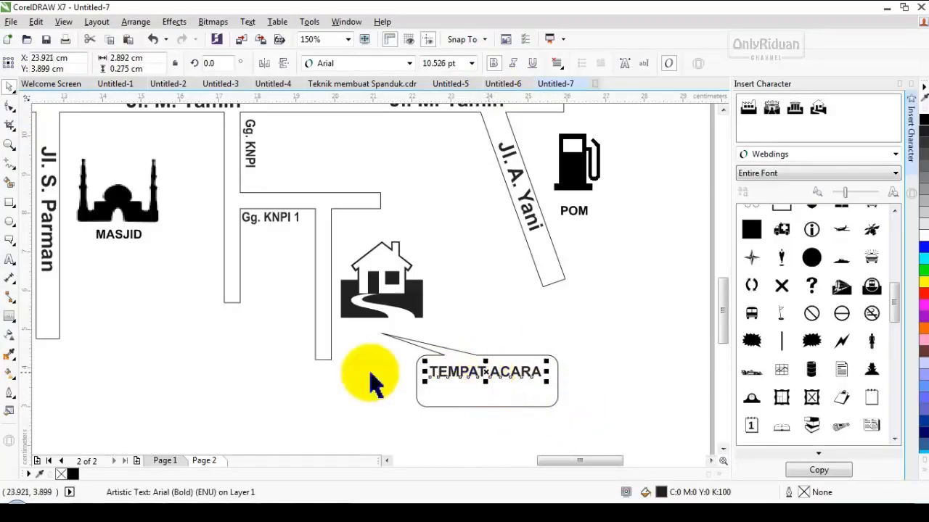
Add a second line with the venue's street number and centre both lines
left_click(9, 259)
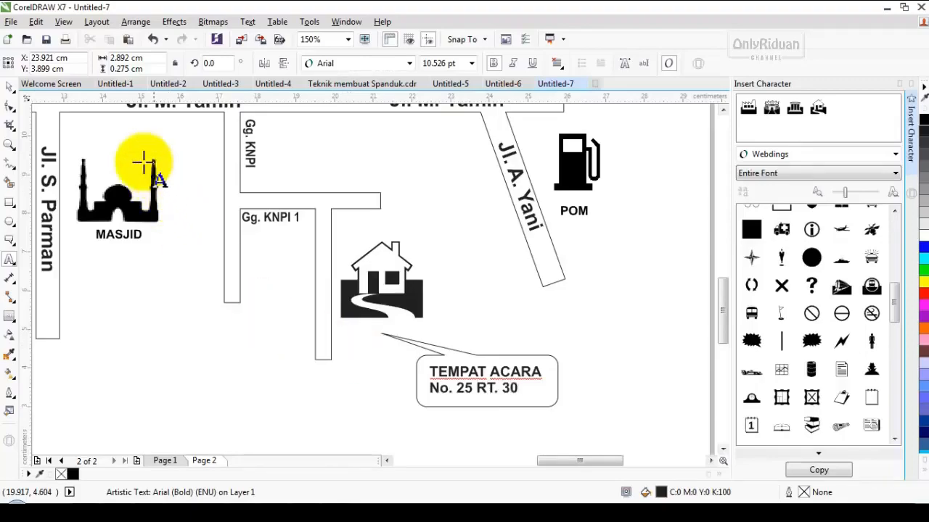
left_click(10, 87)
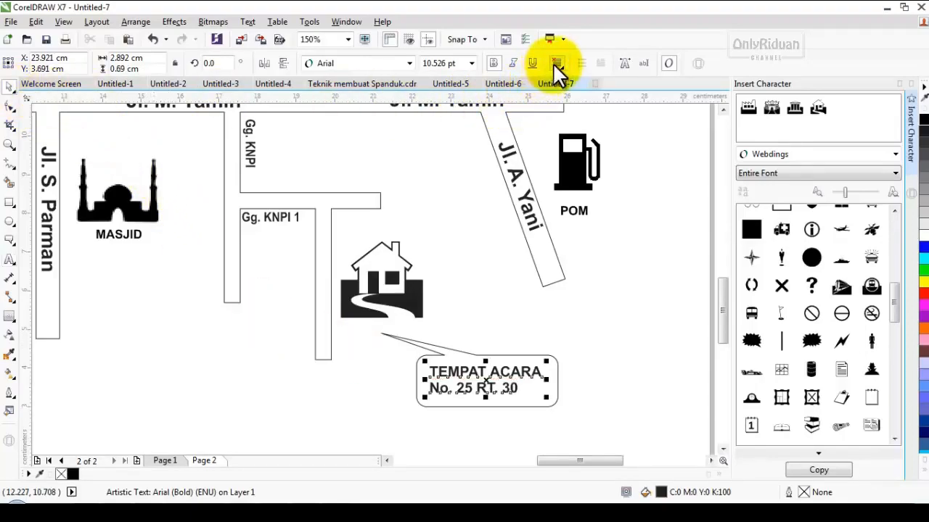
left_click(554, 63)
left_click(568, 109)
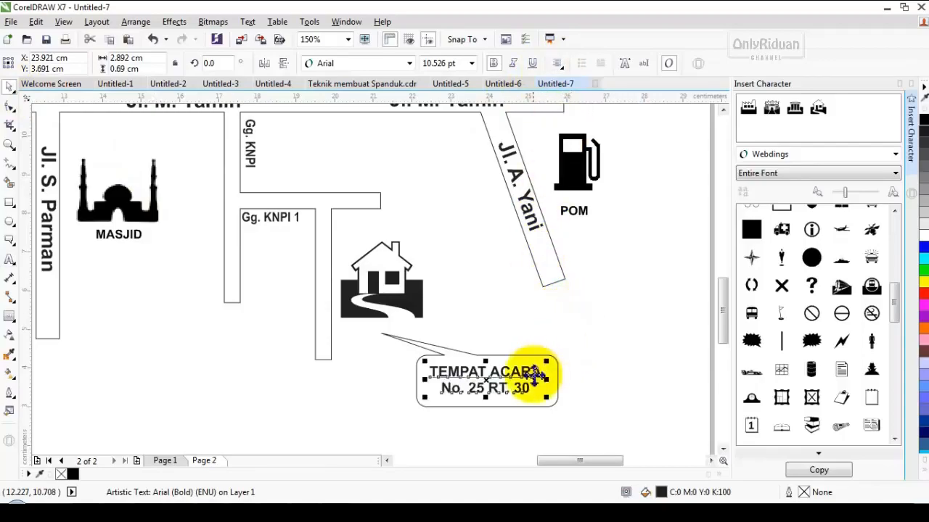
left_click(580, 356)
left_click(435, 375)
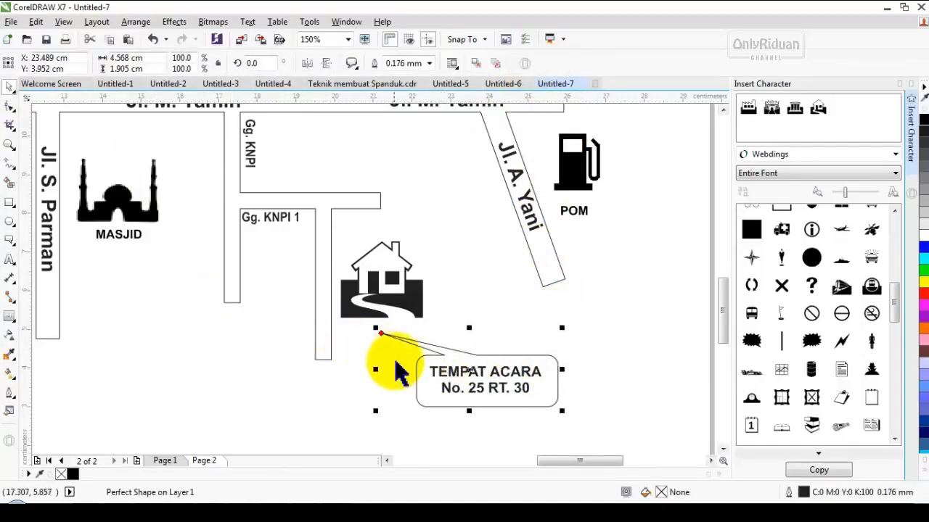
Point the callout's tail just below the house icon and move the callout slightly up
left_click(10, 107)
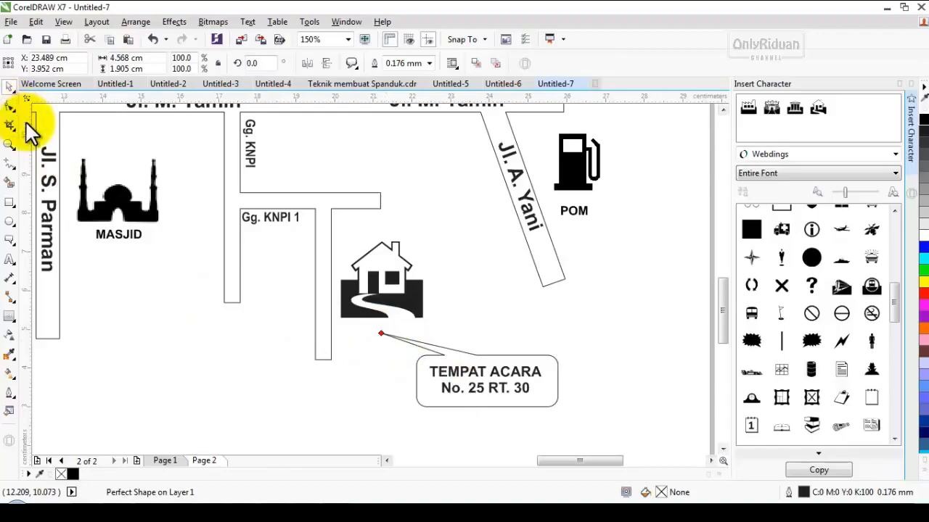
left_click_drag(391, 336, 398, 324)
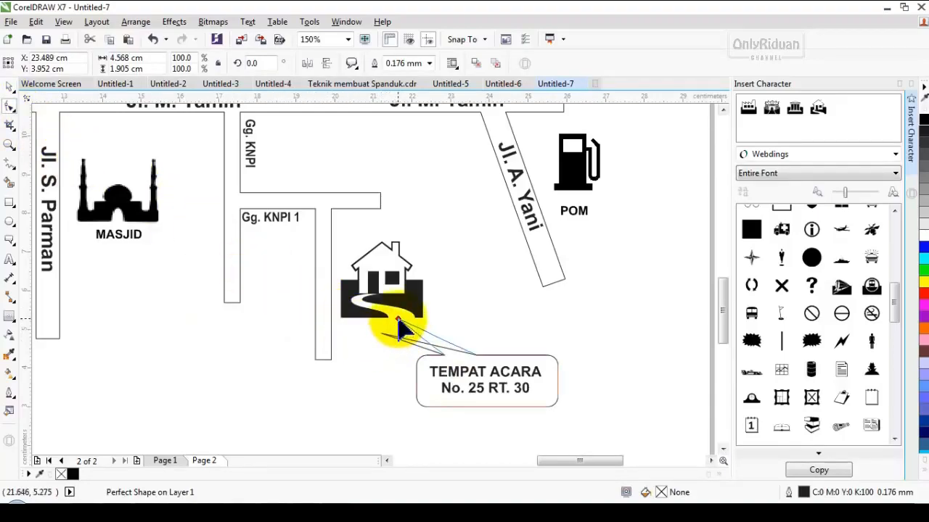
left_click_drag(395, 319, 406, 336)
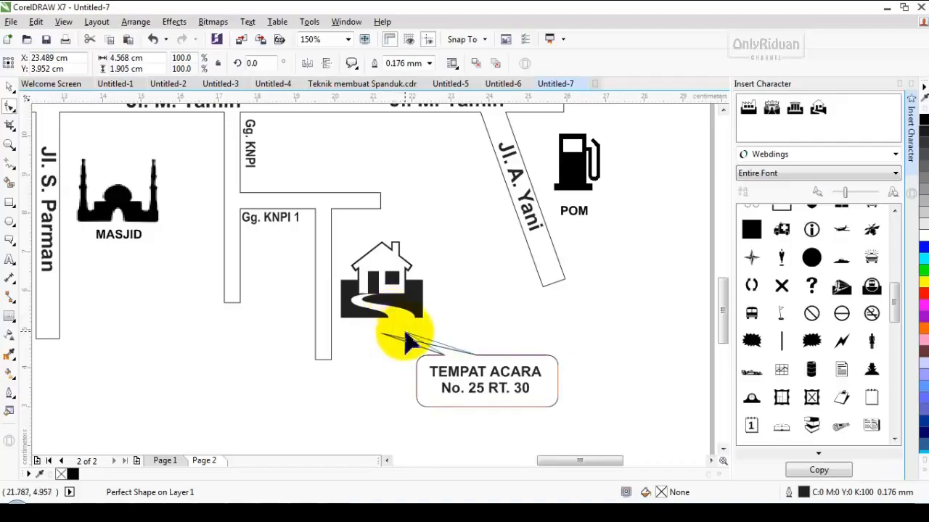
left_click(9, 86)
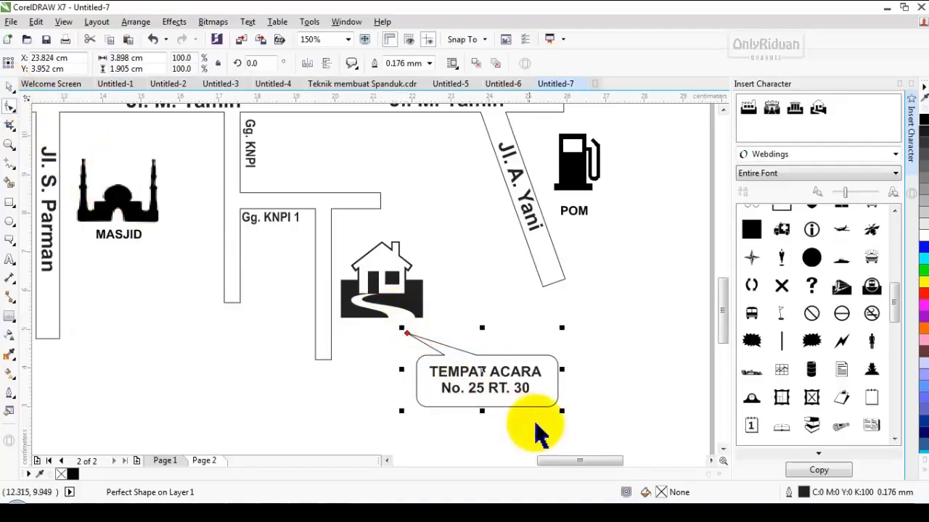
left_click(616, 434)
left_click_drag(562, 422, 402, 333)
left_click_drag(475, 377, 469, 374)
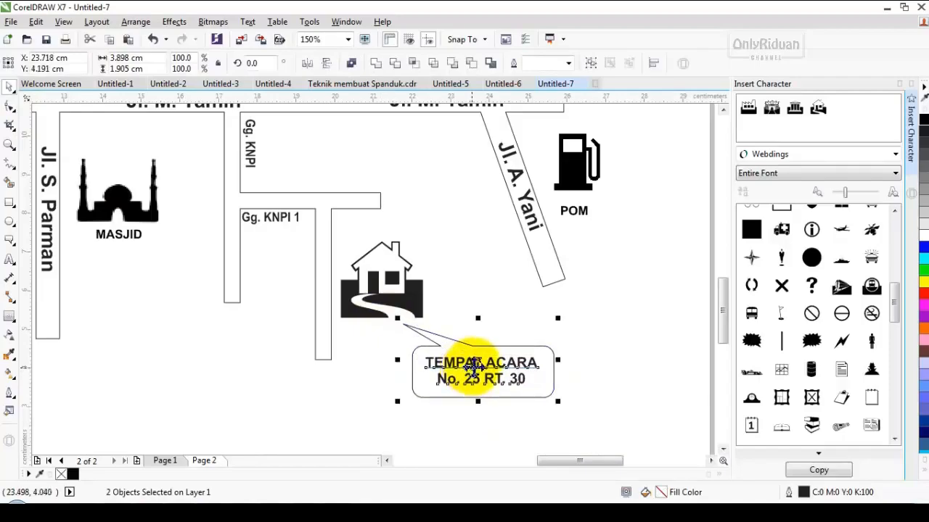
Start the map title by typing DENAH above the map
scroll(469, 374, "down", 2)
scroll(445, 370, "down", 2)
scroll(445, 370, "up", 2)
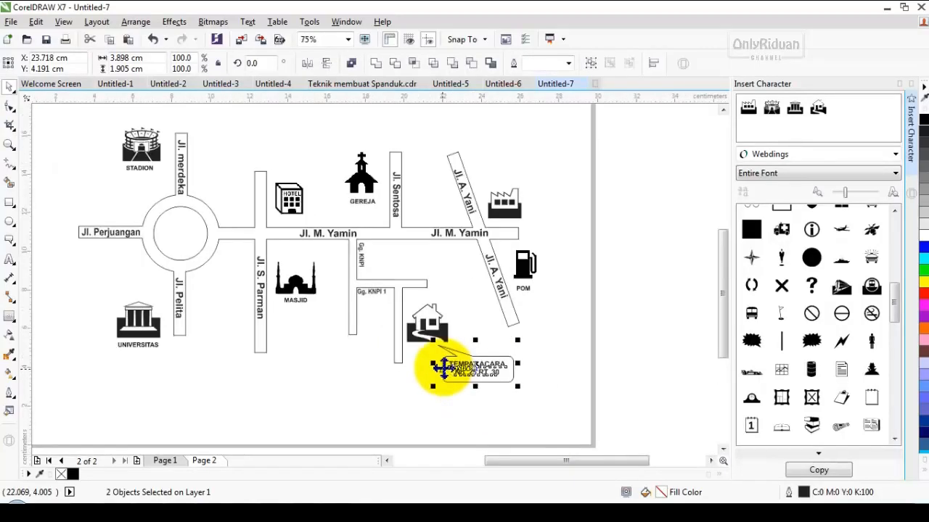
left_click(722, 110)
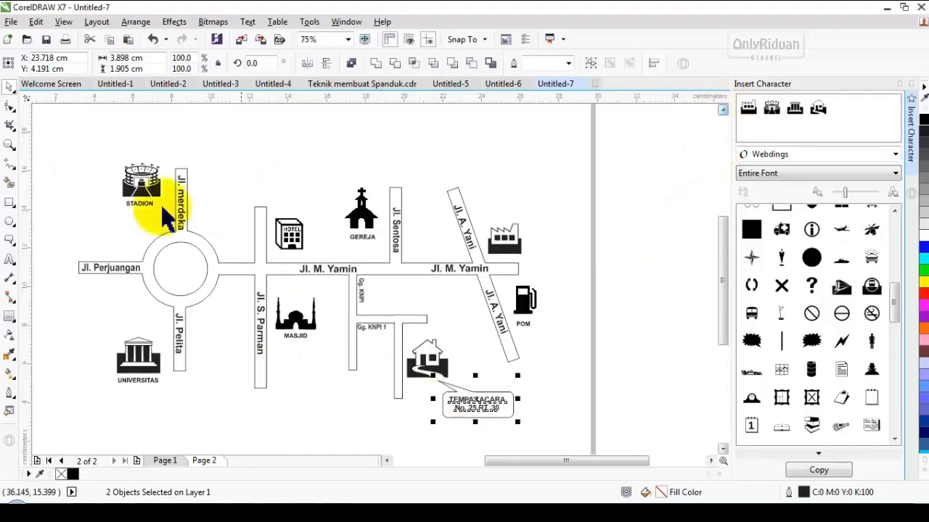
left_click(9, 259)
left_click(288, 156)
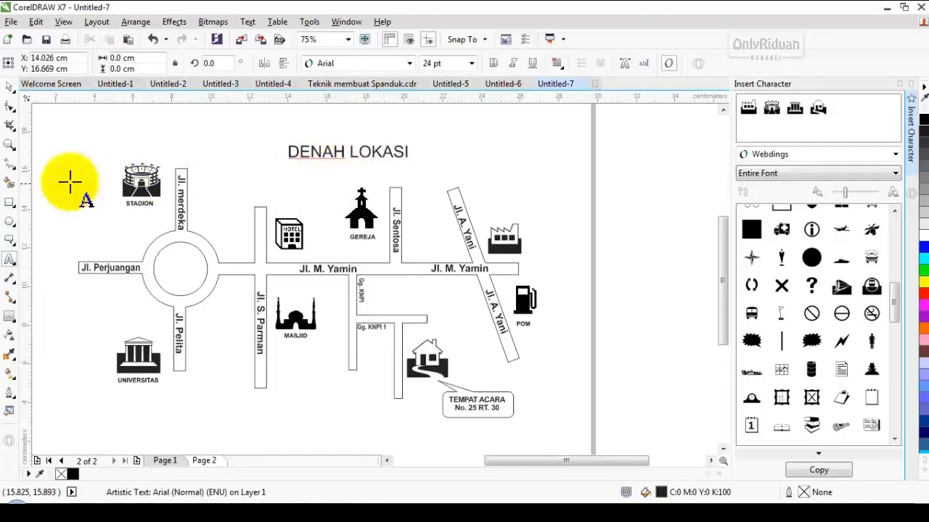
Make the DENAH LOKASI title bold and shift it slightly right
left_click(9, 88)
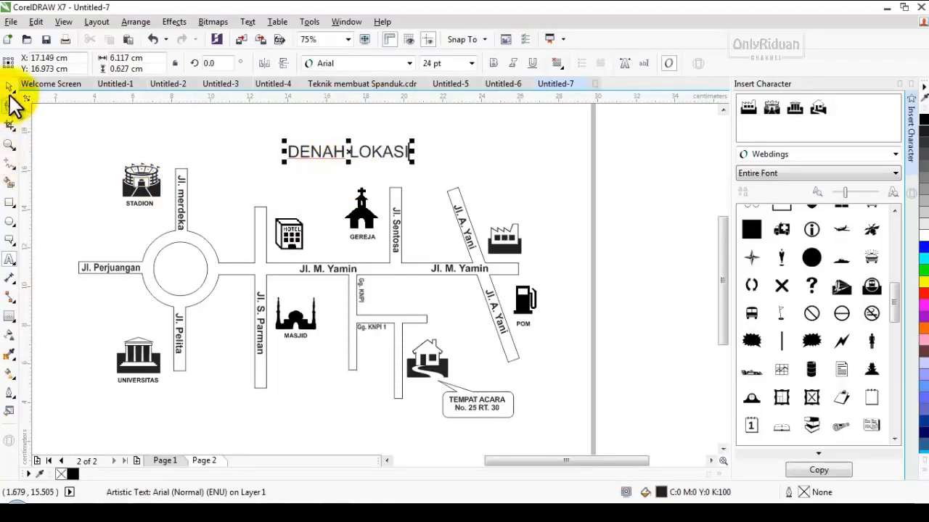
left_click(495, 64)
left_click_drag(351, 150, 359, 149)
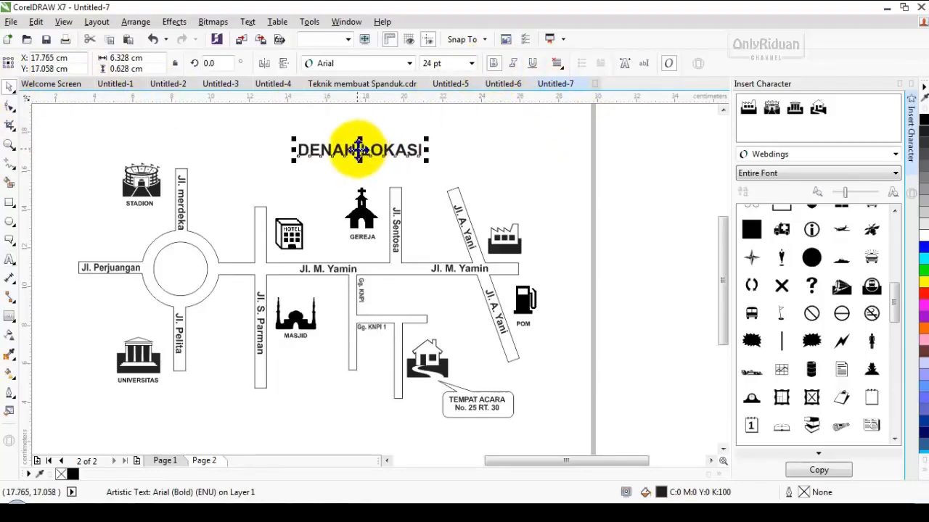
left_click(10, 22)
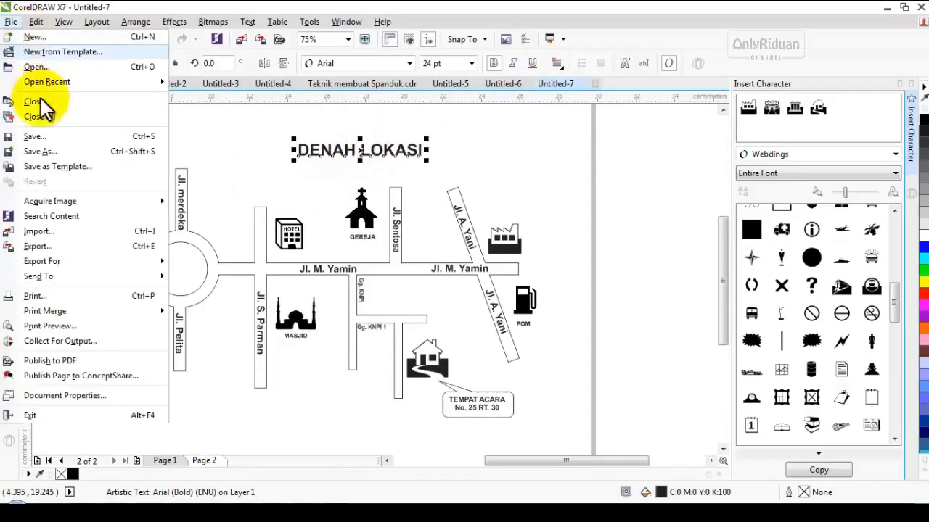
Import GAMBAR ARAH MATA ANGIN.png from ICON Vector Denah Lokasi, sized small beside the title's left side
left_click(51, 232)
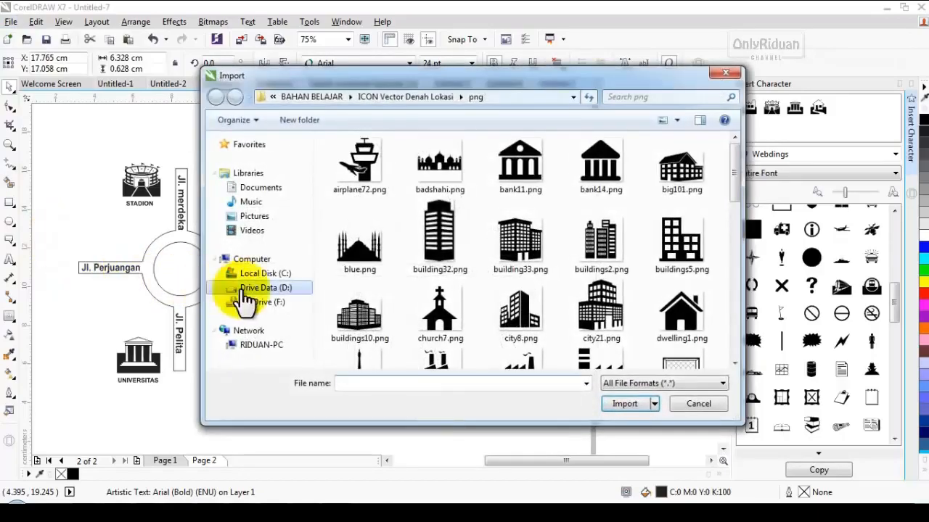
left_click(386, 95)
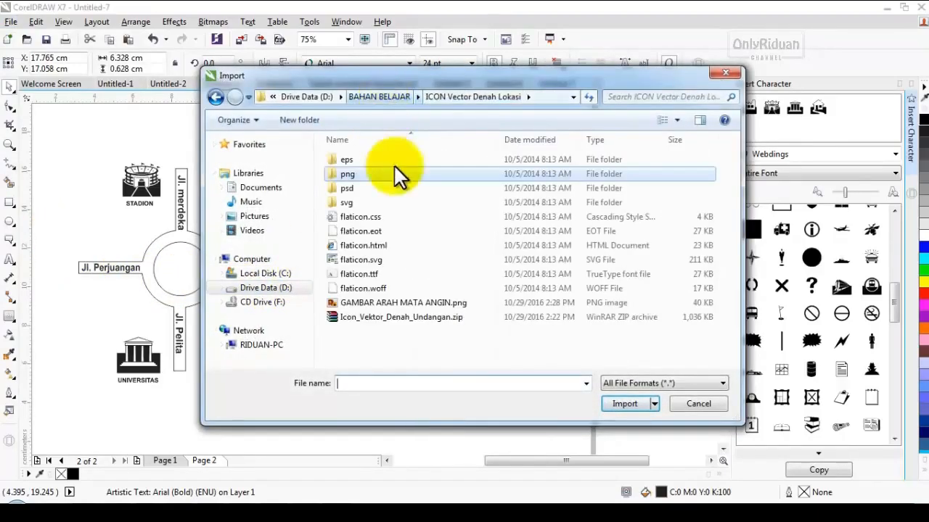
left_click(399, 303)
left_click(624, 421)
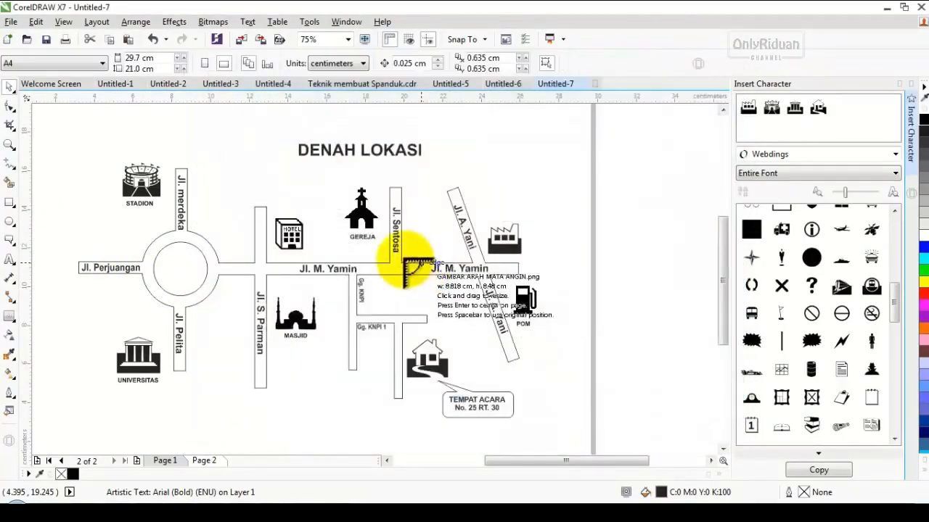
left_click_drag(220, 128, 267, 172)
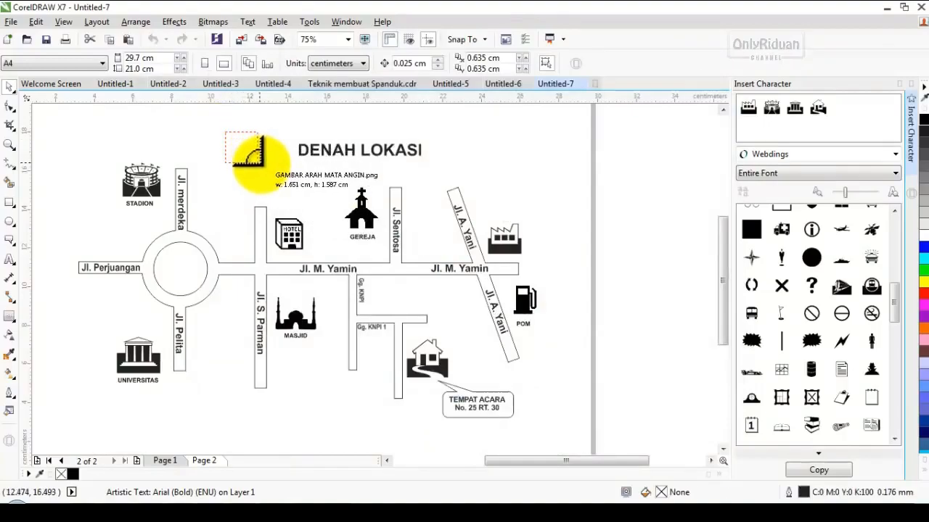
scroll(266, 170, "up", 2)
scroll(249, 168, "down", 2)
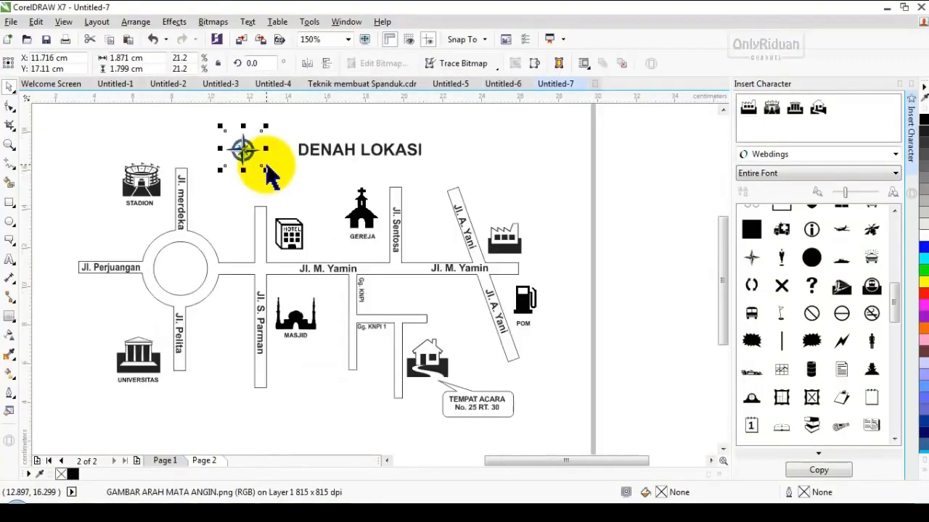
left_click_drag(249, 169, 259, 147)
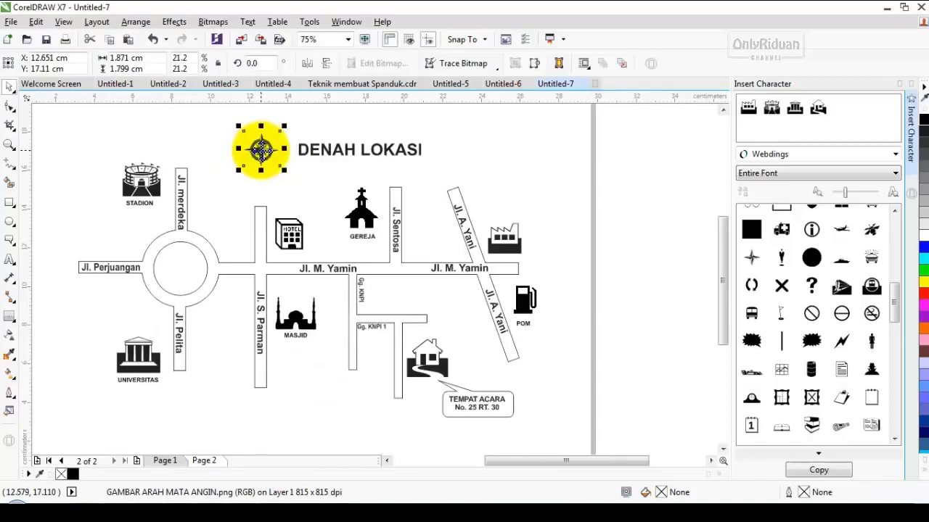
scroll(259, 147, "up", 2)
left_click(723, 109)
left_click(723, 109)
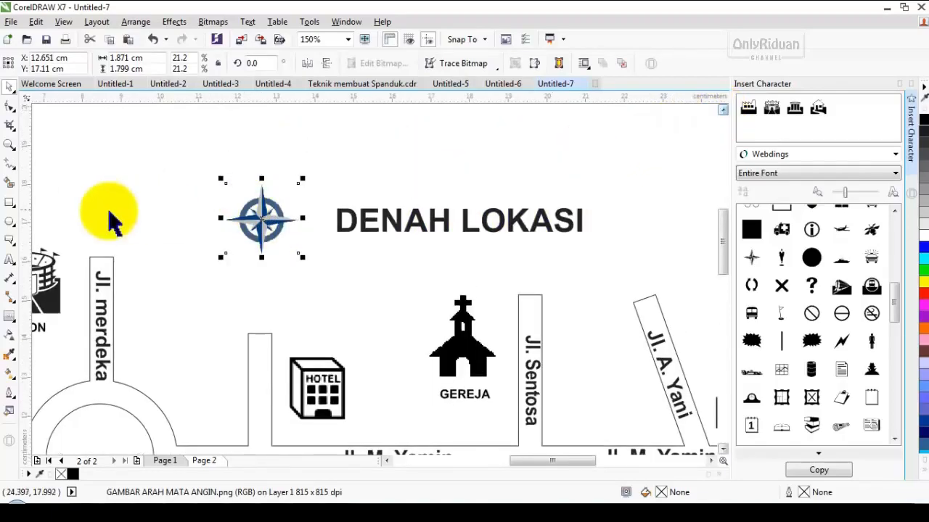
Add a small bold U label directly above the compass
left_click(9, 259)
left_click(178, 164)
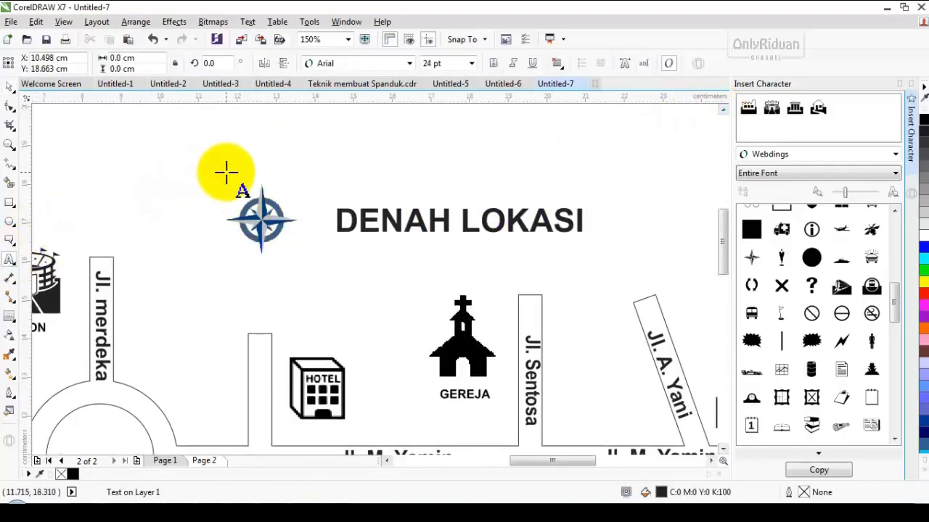
left_click(9, 87)
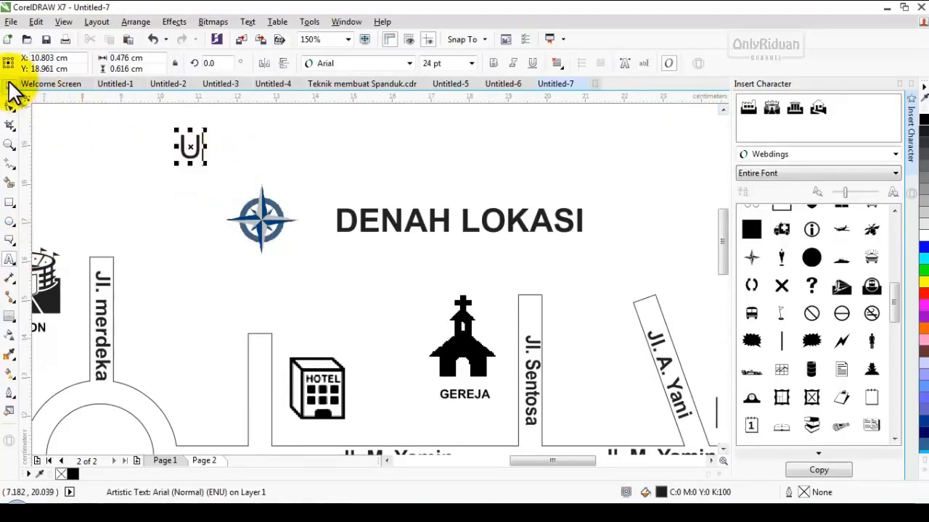
left_click_drag(207, 165, 197, 155)
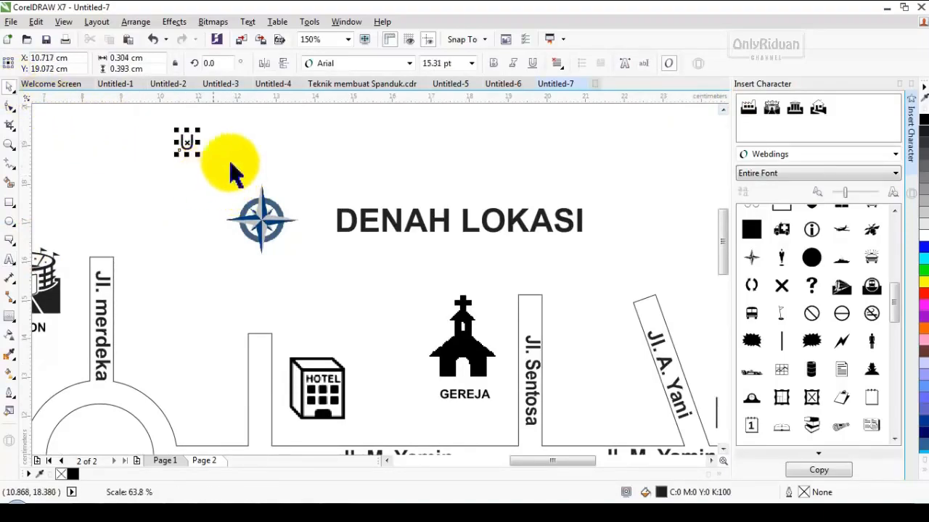
left_click(493, 63)
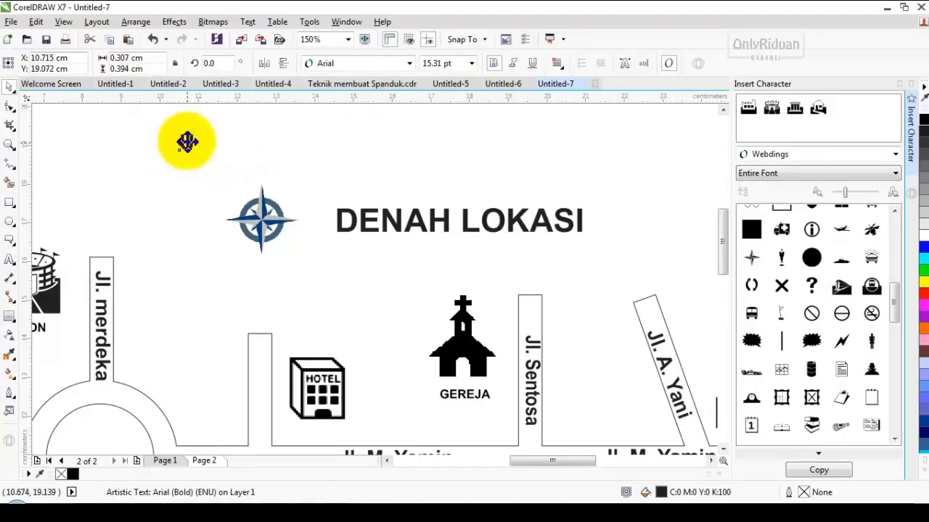
left_click_drag(187, 141, 259, 163)
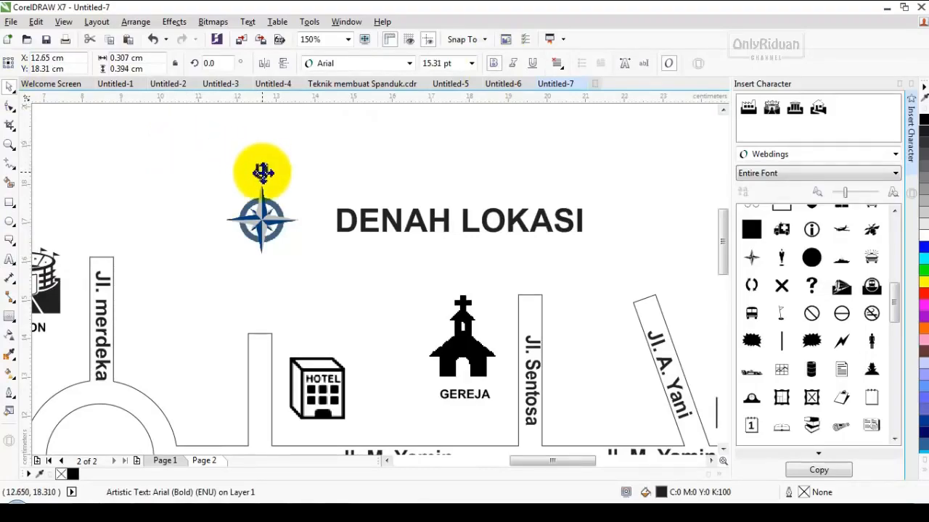
Copy the label to make B on the compass's left and T on its right
left_click_drag(261, 171, 212, 221)
key("BackSpace")
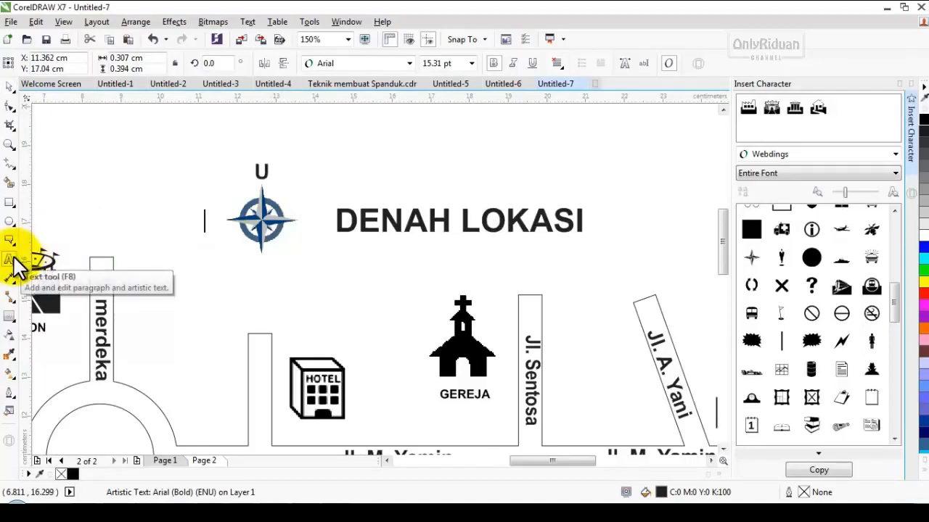
left_click(11, 87)
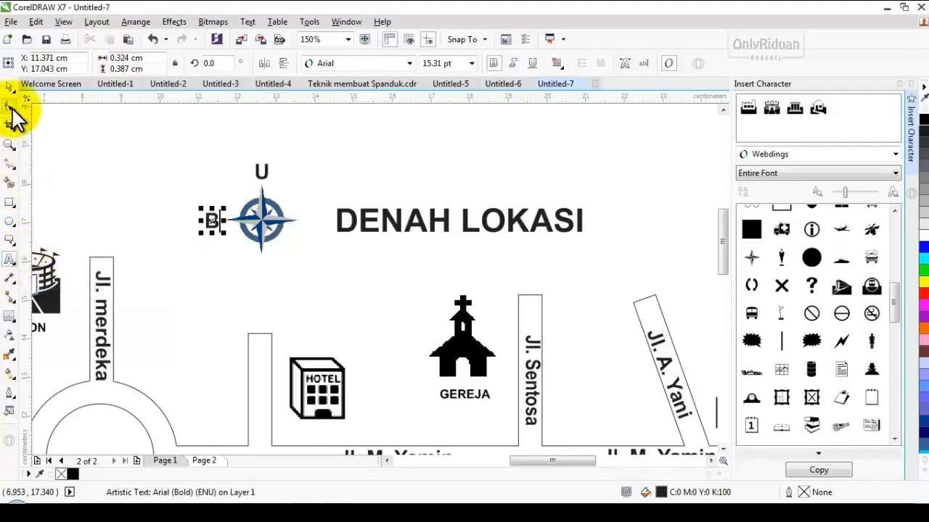
left_click_drag(212, 227, 310, 223)
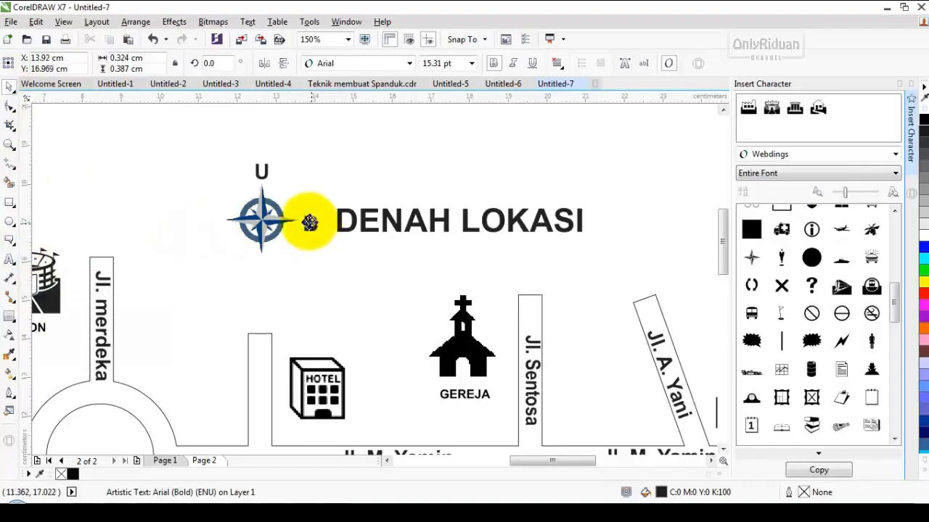
right_click(310, 221)
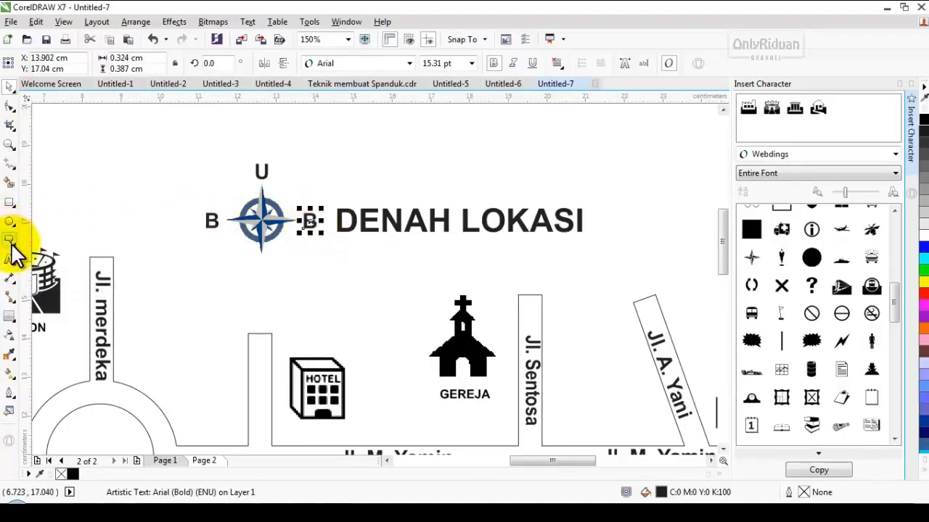
key("BackSpace")
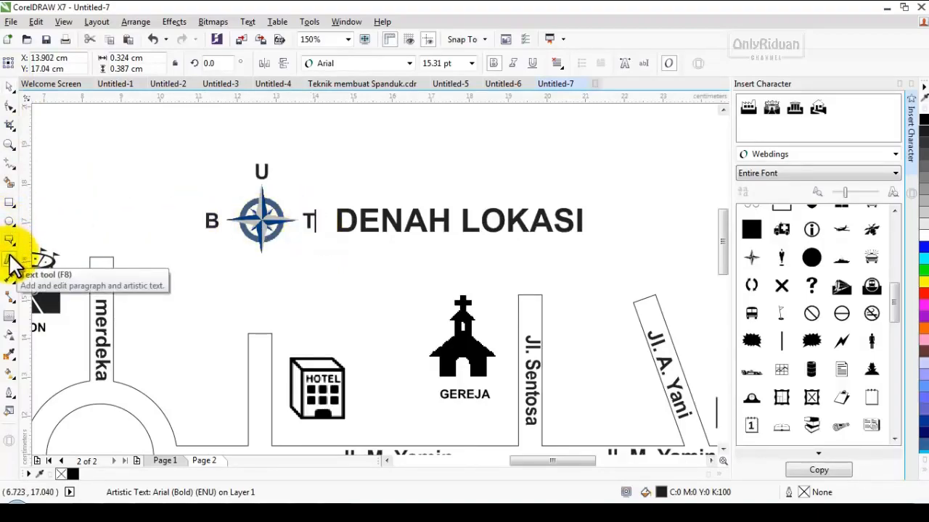
type("T")
Add S below the compass, then scale the compass and its four letters down together
left_click(9, 86)
left_click(312, 221)
left_click_drag(311, 221, 263, 268)
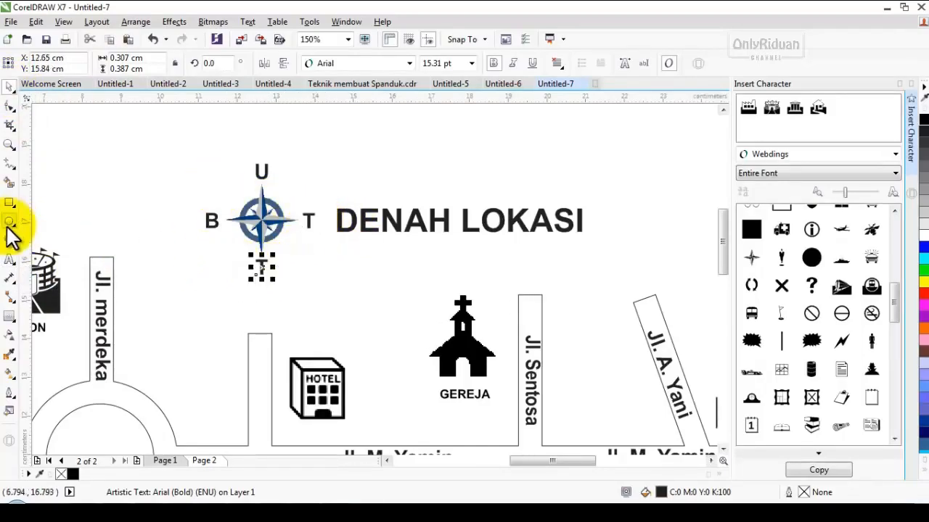
left_click(10, 261)
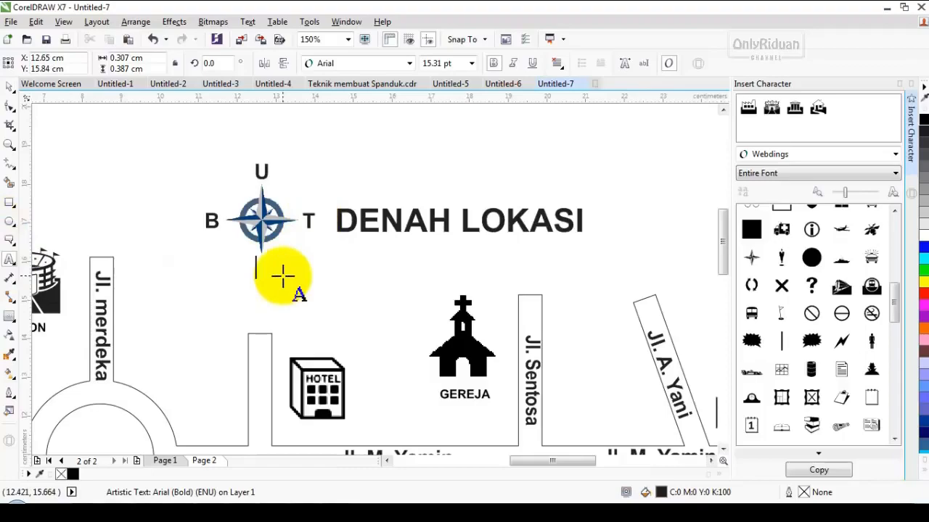
left_click(9, 86)
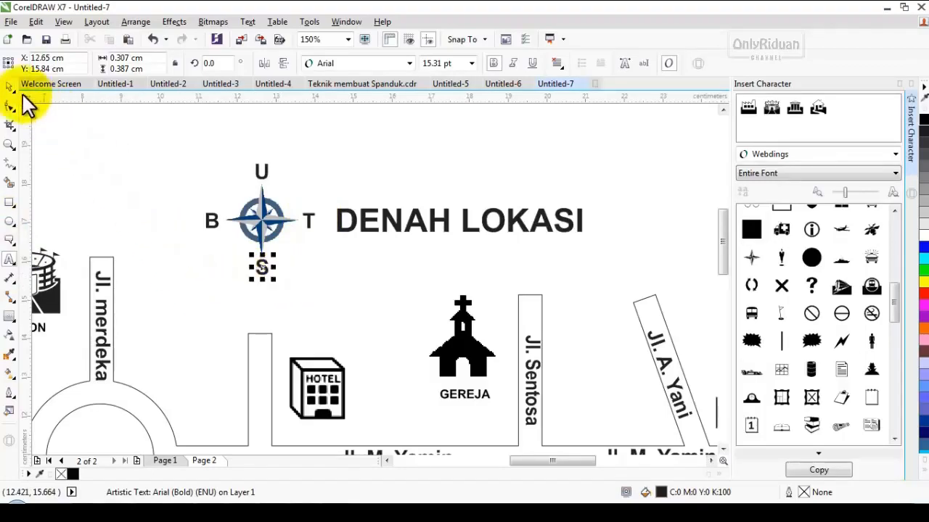
left_click_drag(166, 150, 294, 254)
left_click_drag(249, 208, 263, 218)
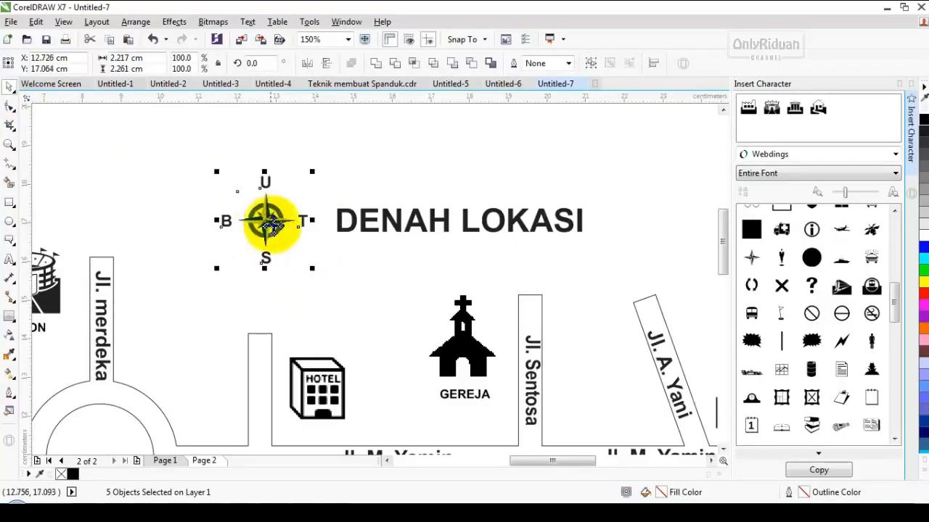
Copy the STADION label into the roundabout and rewrite it as BUNDERAN
scroll(269, 217, "down", 3)
scroll(298, 272, "up", 2)
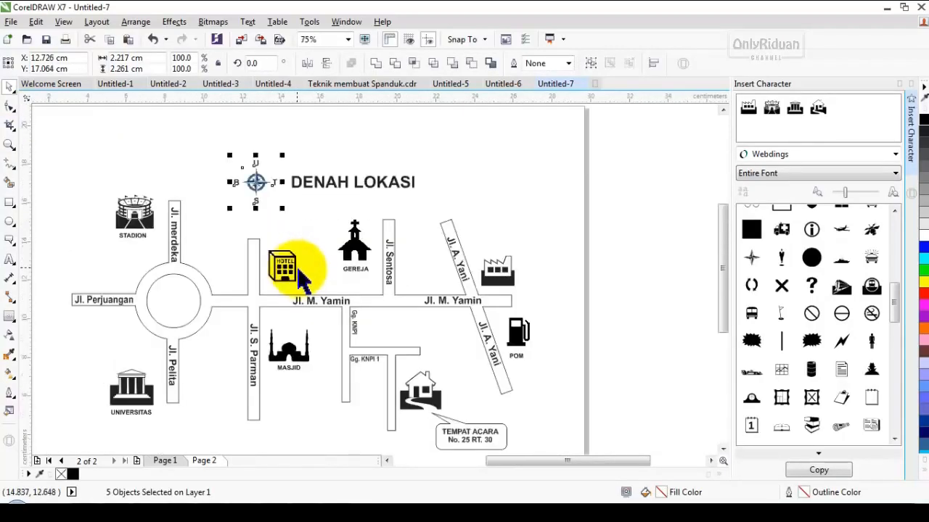
scroll(305, 286, "down", 2)
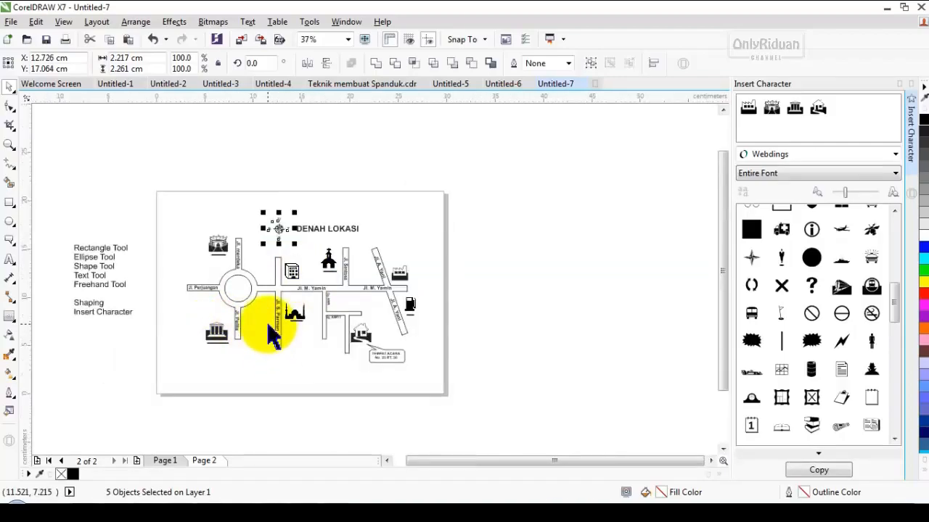
scroll(221, 293, "up", 2)
left_click(214, 256)
left_click_drag(168, 184, 209, 252)
right_click(209, 253)
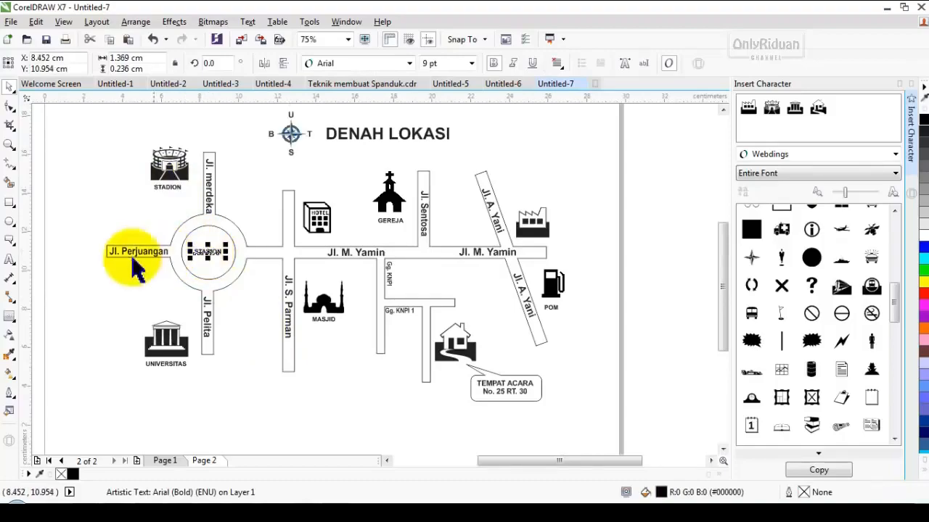
key("BackSpace")
key("BackSpace")
key("BackSpace")
key("BackSpace")
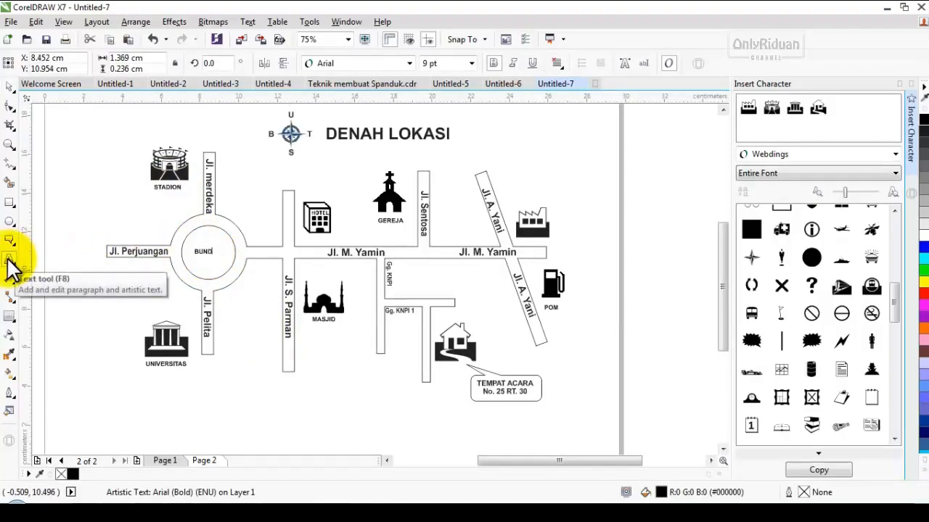
left_click(9, 88)
Reposition the BUNDERAN label at the centre of the roundabout
left_click(85, 291)
left_click(209, 250)
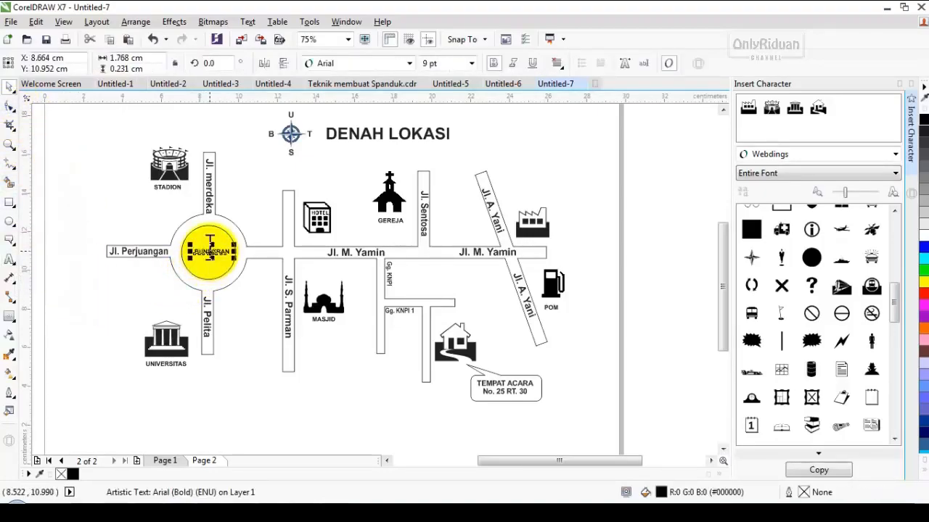
key("F8")
left_click(9, 88)
left_click_drag(208, 251, 145, 287)
left_click_drag(196, 268, 206, 252)
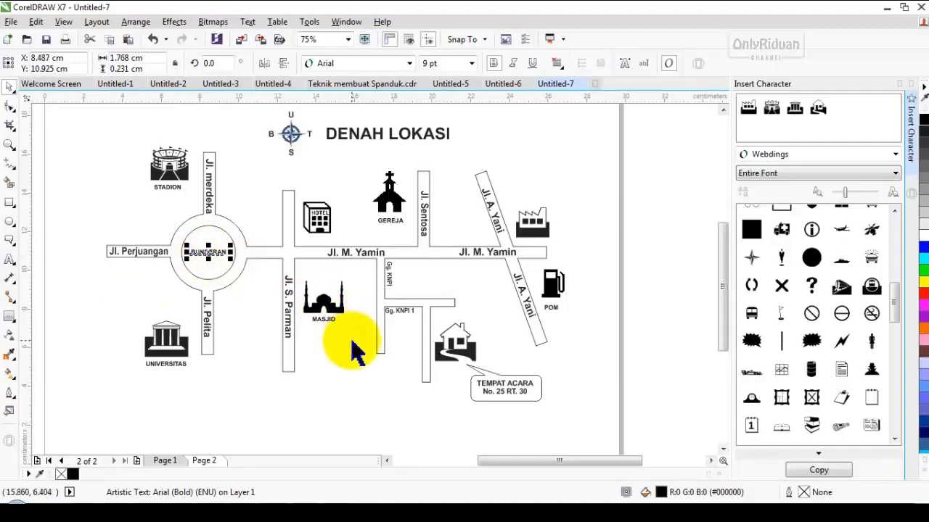
Duplicate the road network with Ctrl+D and fill the underlying copy black
scroll(352, 352, "down", 2)
scroll(280, 353, "up", 4)
scroll(322, 359, "down", 2)
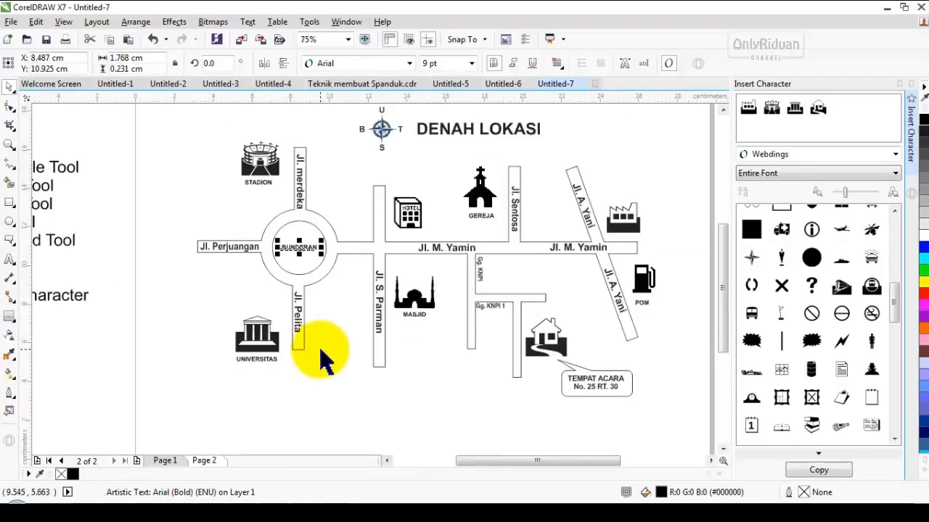
scroll(325, 359, "down", 2)
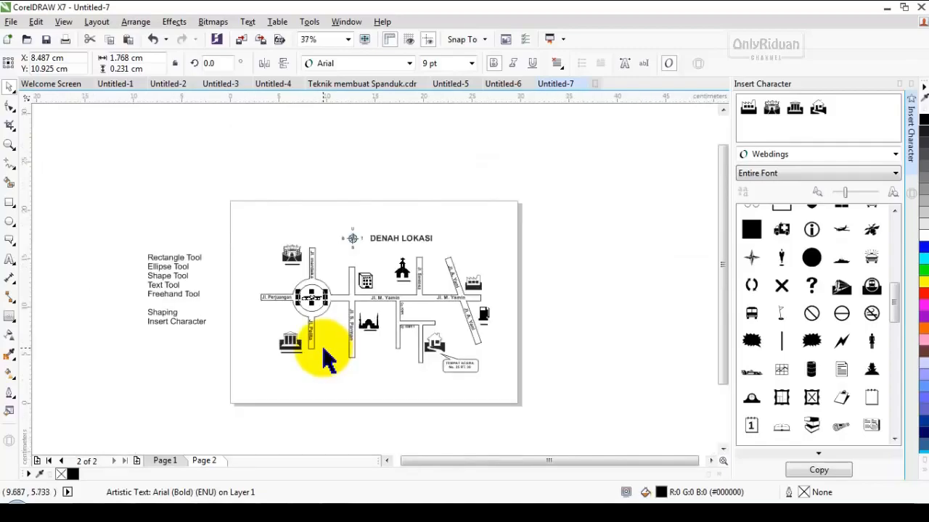
scroll(327, 359, "up", 2)
left_click(368, 363)
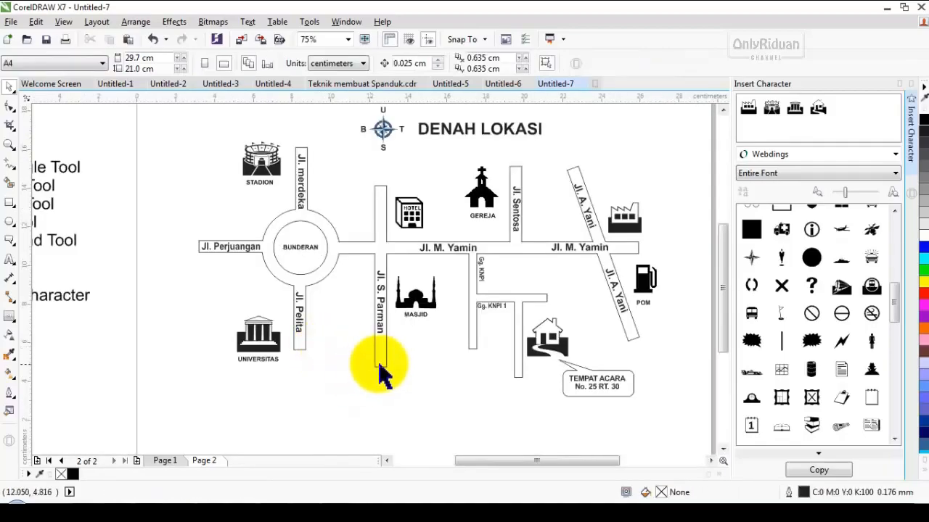
left_click(381, 365)
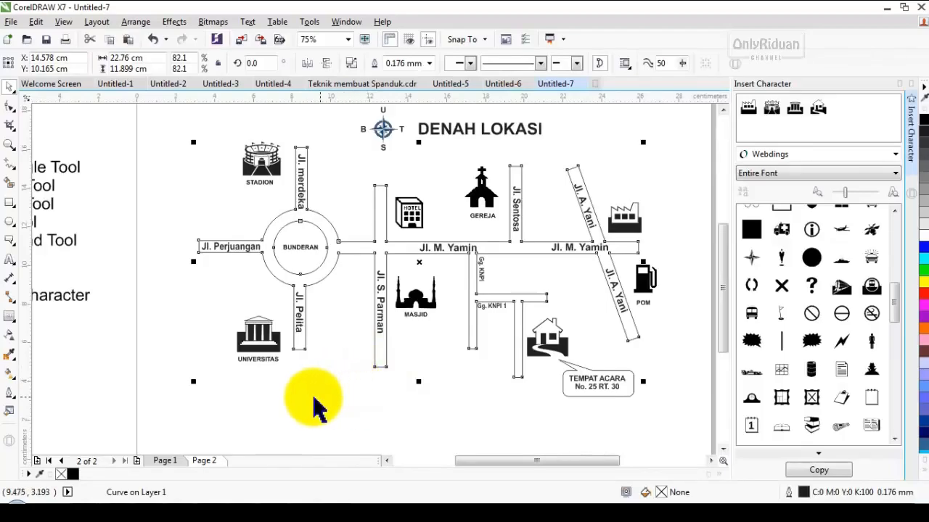
left_click(353, 409)
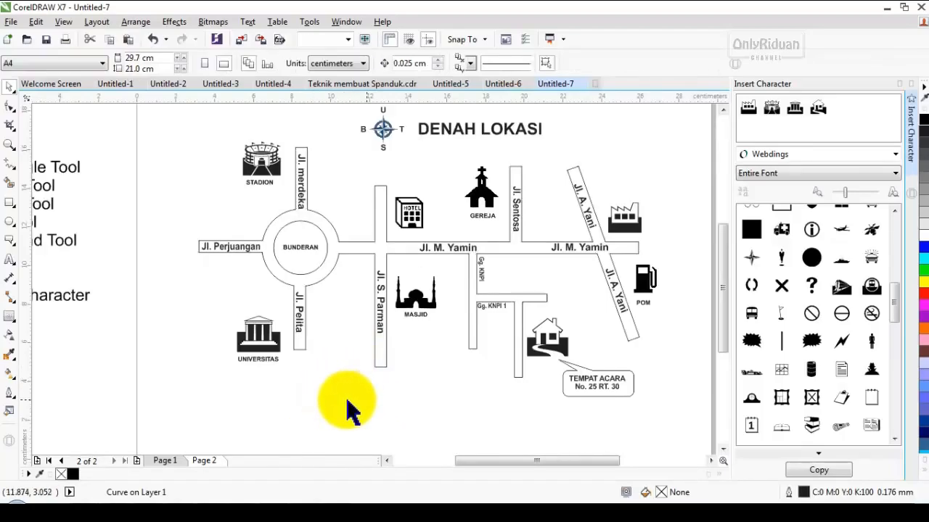
left_click(383, 367)
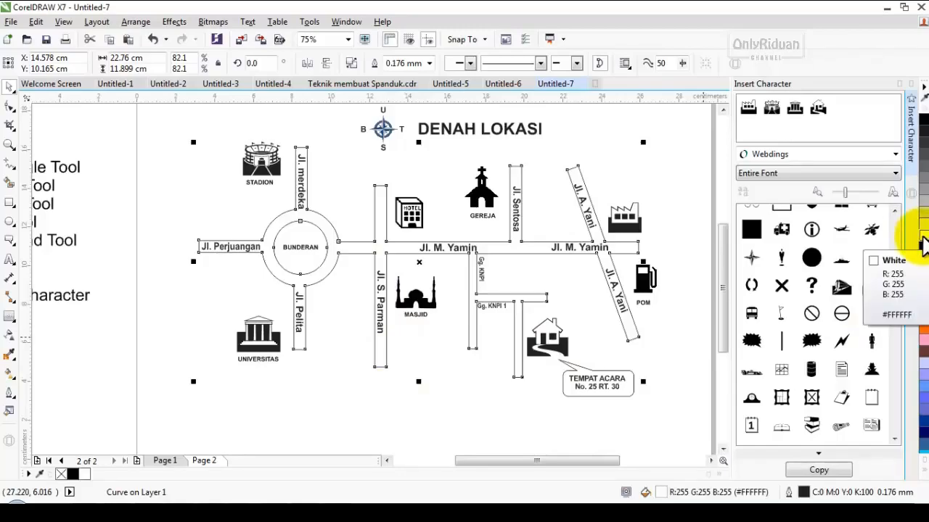
key("ctrl+d")
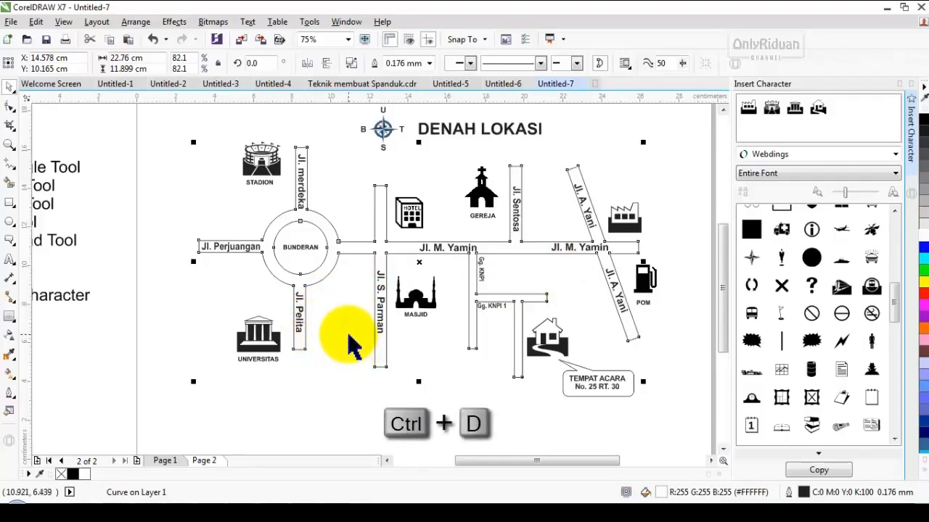
key("ctrl+d")
left_click(311, 370)
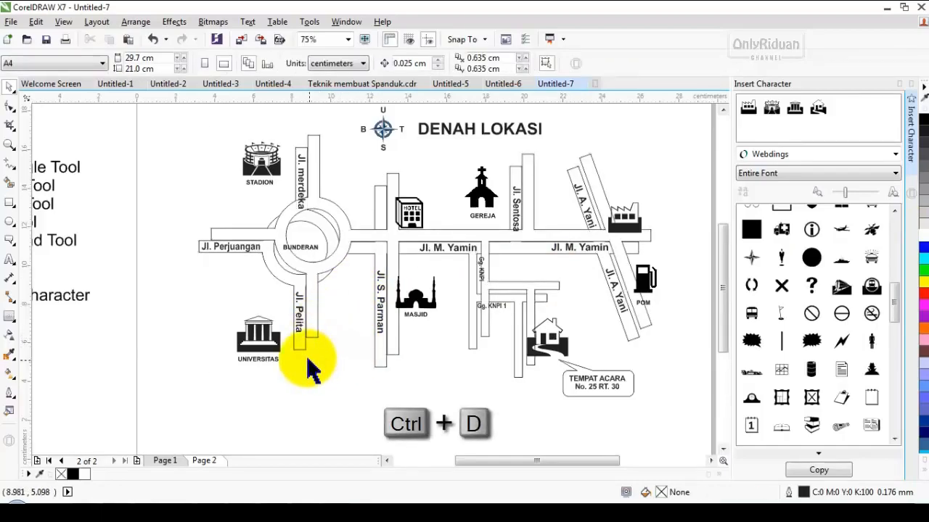
left_click(303, 362)
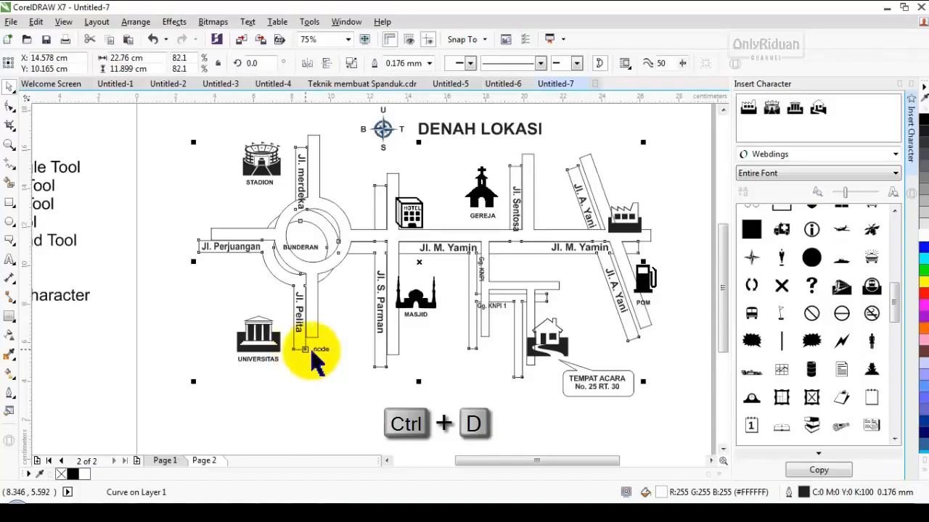
left_click(921, 121)
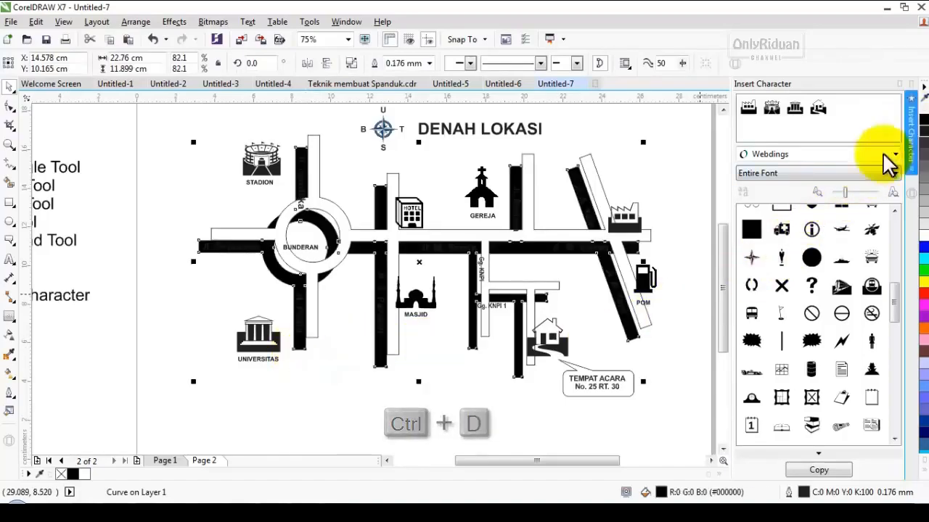
Nudge the white roads down and left to reveal the black copy as an edge
left_click(374, 246)
key("Down")
key("Down")
key("Down")
key("Down")
key("Down")
key("Down")
key("Down")
key("Down")
key("Down")
key("Down")
key("Down")
key("Down")
key("Down")
key("Down")
key("Down")
key("Left")
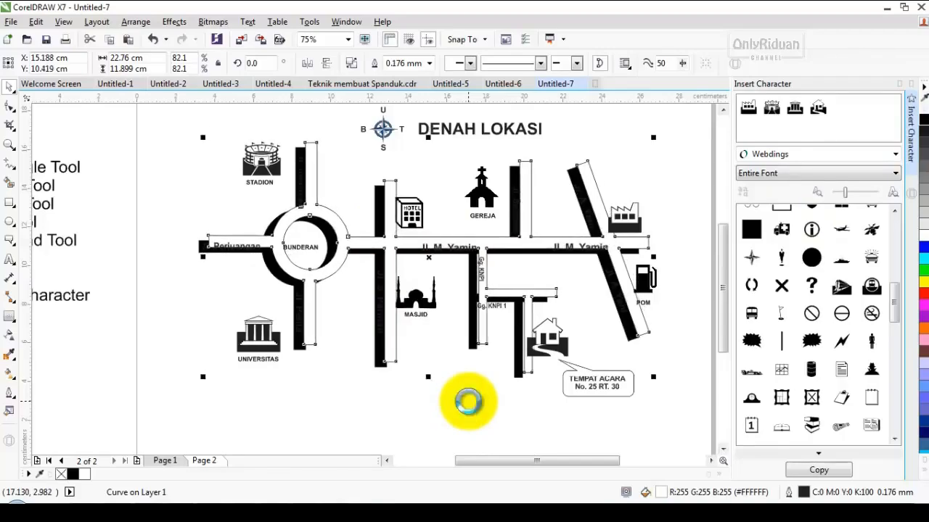
key("Left")
key("Left")
key("Left")
key("Left")
key("Left")
key("Left")
key("Left")
key("Left")
key("Left")
key("Left")
key("Left")
key("Left")
key("Left")
key("Left")
key("Left")
key("Left")
key("Left")
key("Left")
key("Left")
key("Left")
key("Down")
key("Down")
key("Down")
key("Down")
key("Down")
key("Down")
key("Down")
key("Down")
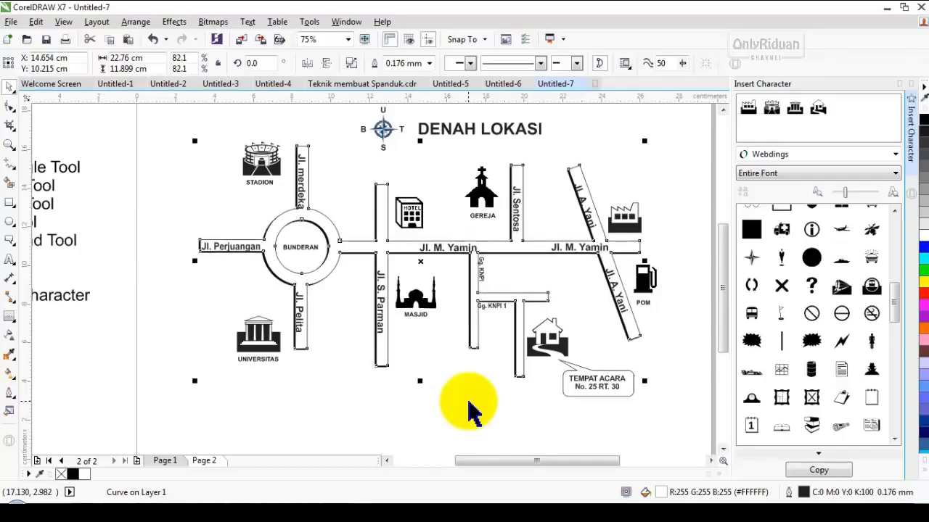
key("Left")
key("Down")
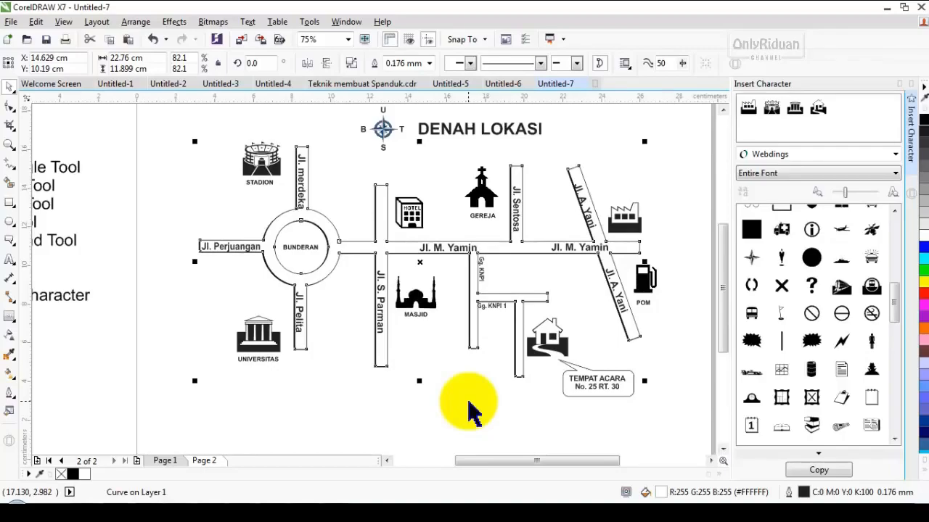
key("Up")
key("Up")
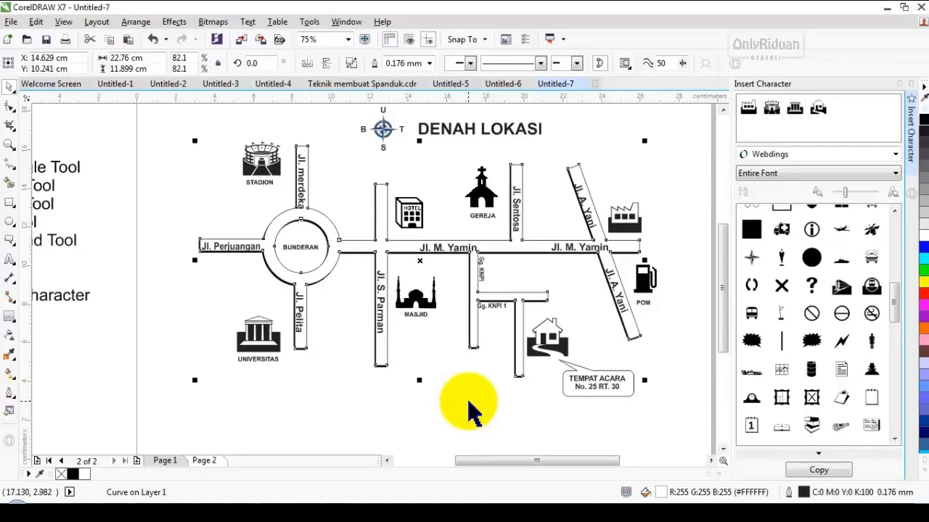
key("Right")
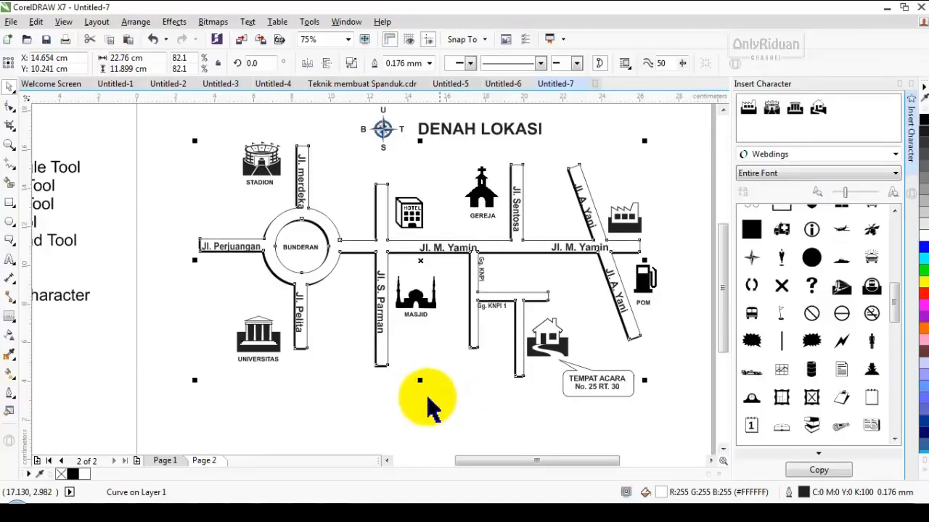
Fine-tune the black and white road offsets so the black edges show evenly
left_click(425, 407)
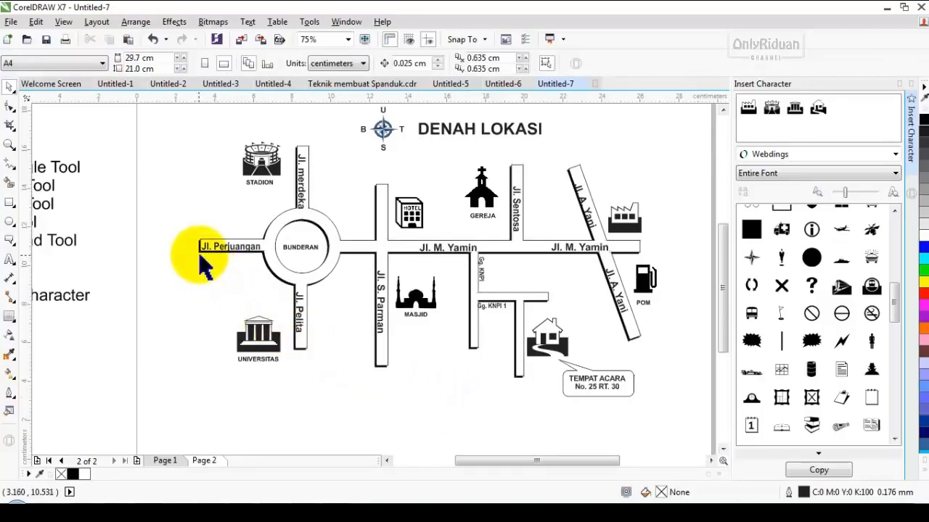
left_click(201, 256)
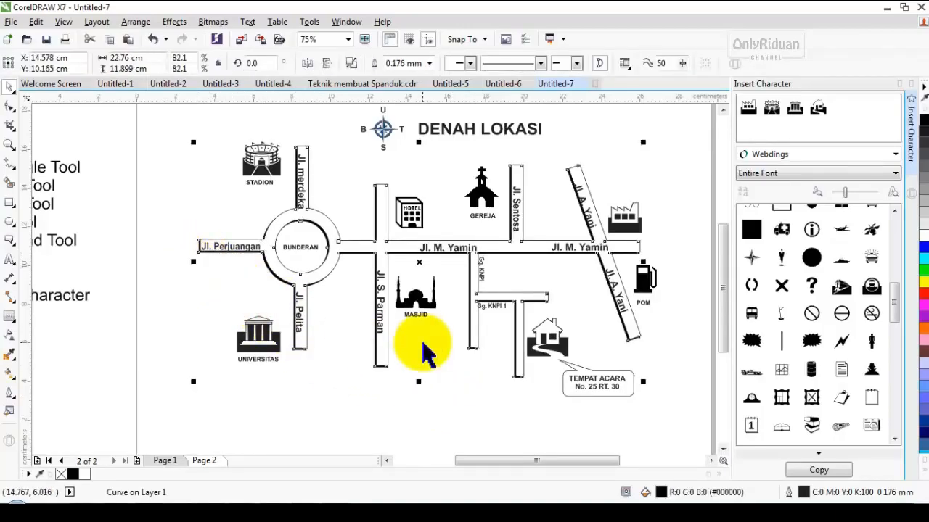
key("Left")
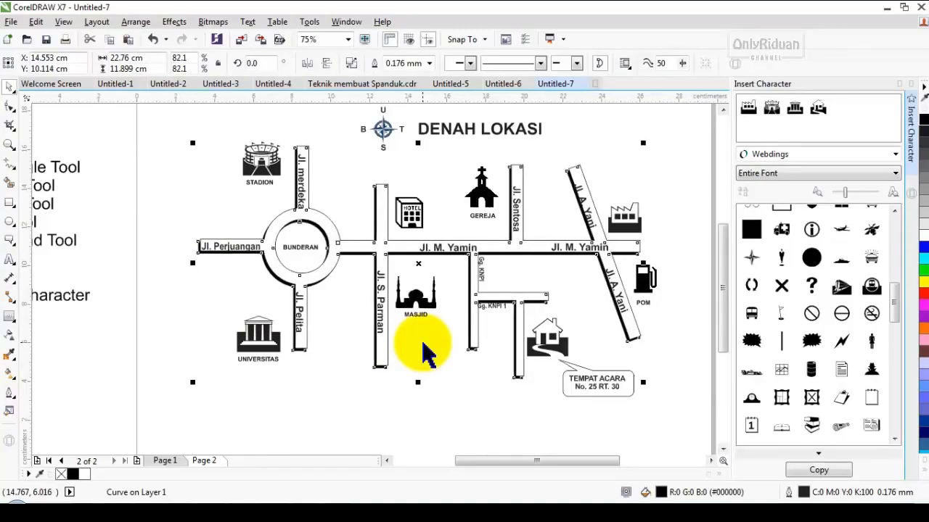
left_click(191, 294)
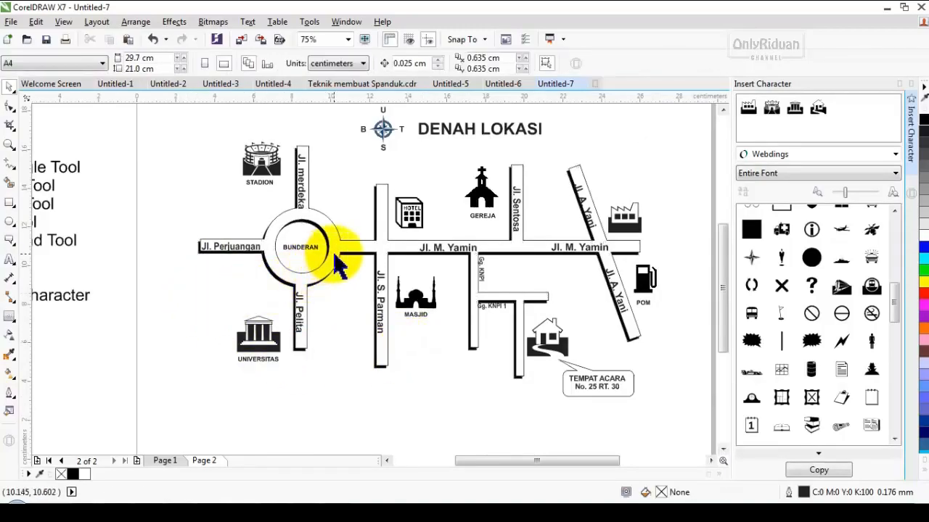
left_click(335, 255)
key("Down")
key("Down")
key("Down")
key("Left")
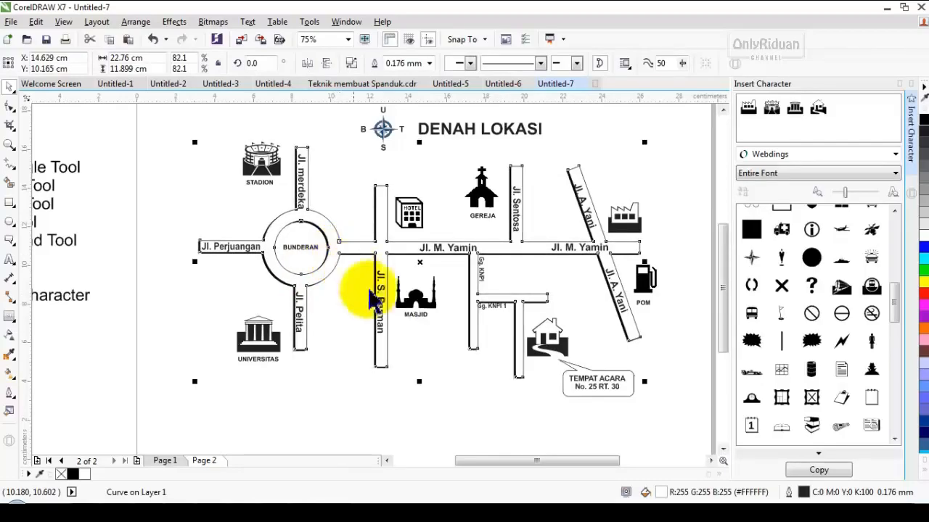
left_click(439, 399)
scroll(439, 400, "down", 1)
scroll(455, 411, "up", 1)
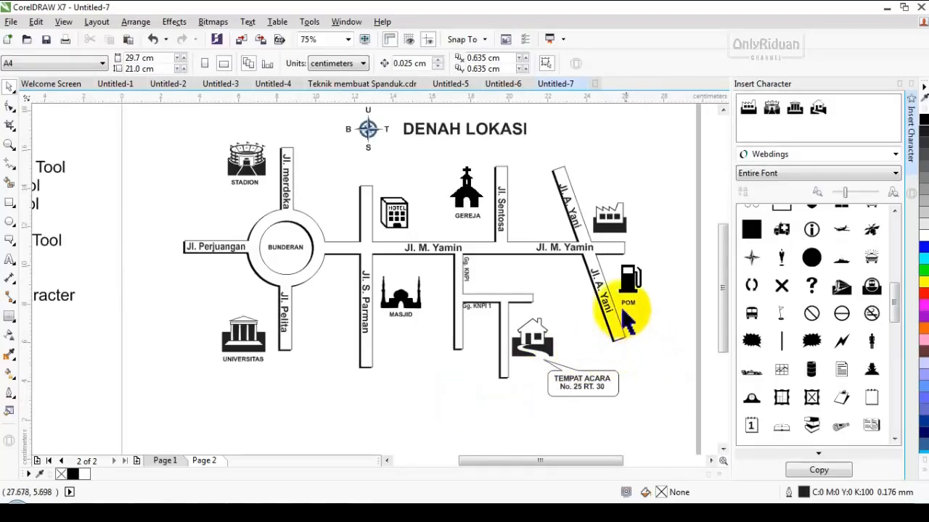
left_click_drag(581, 229, 566, 203)
scroll(577, 207, "up", 2)
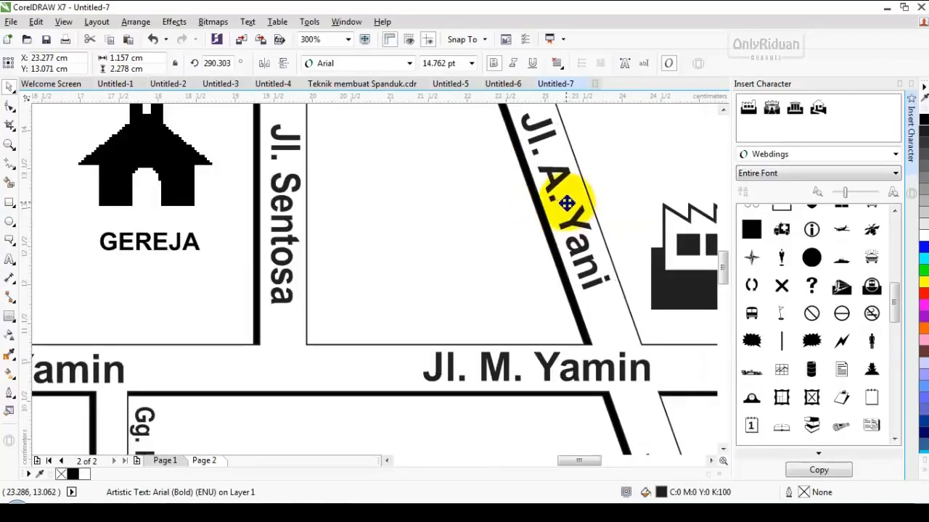
scroll(566, 203, "down", 2)
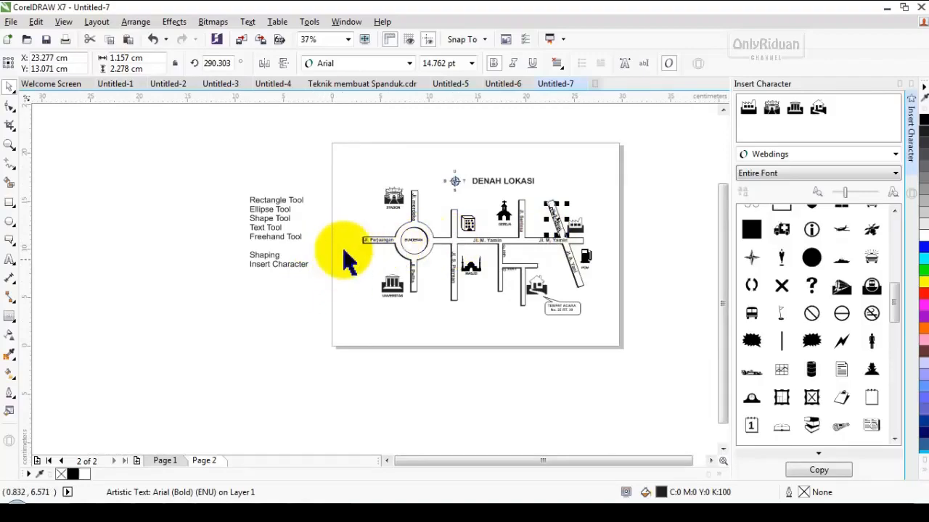
left_click(166, 461)
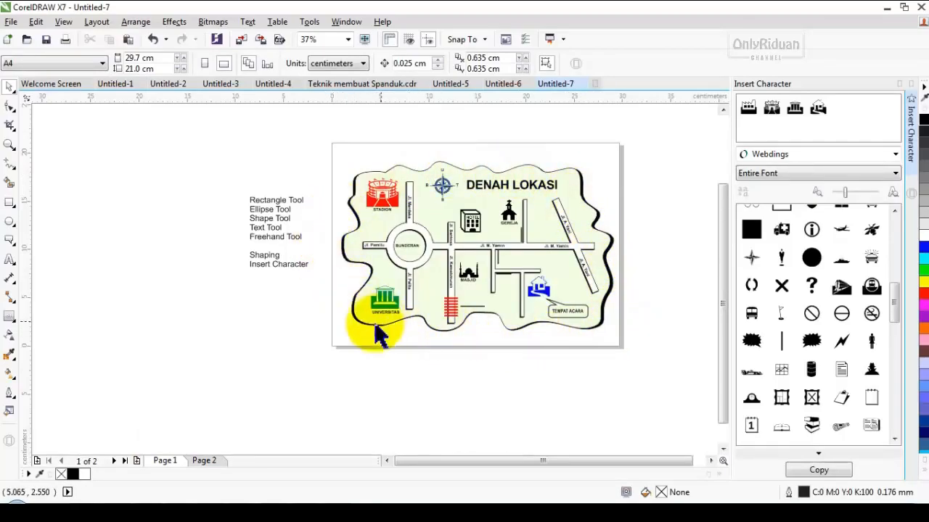
left_click(203, 461)
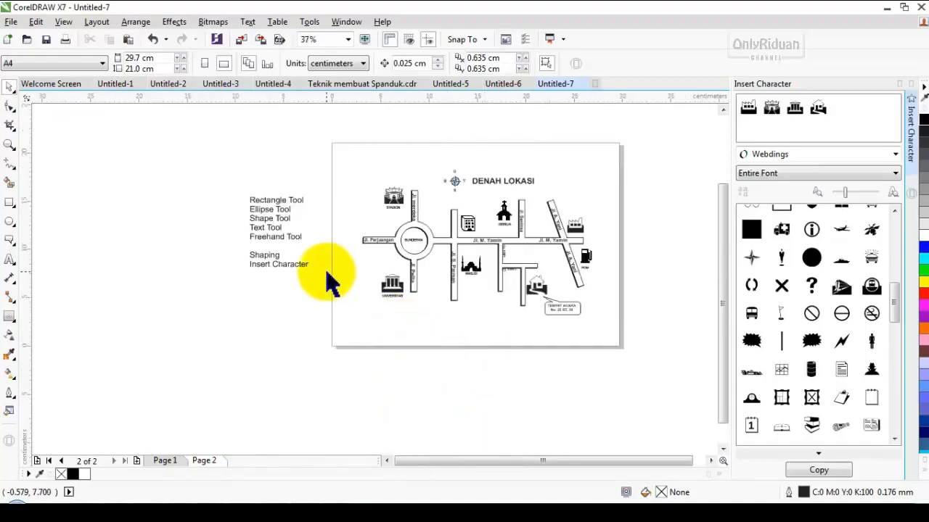
left_click(286, 245)
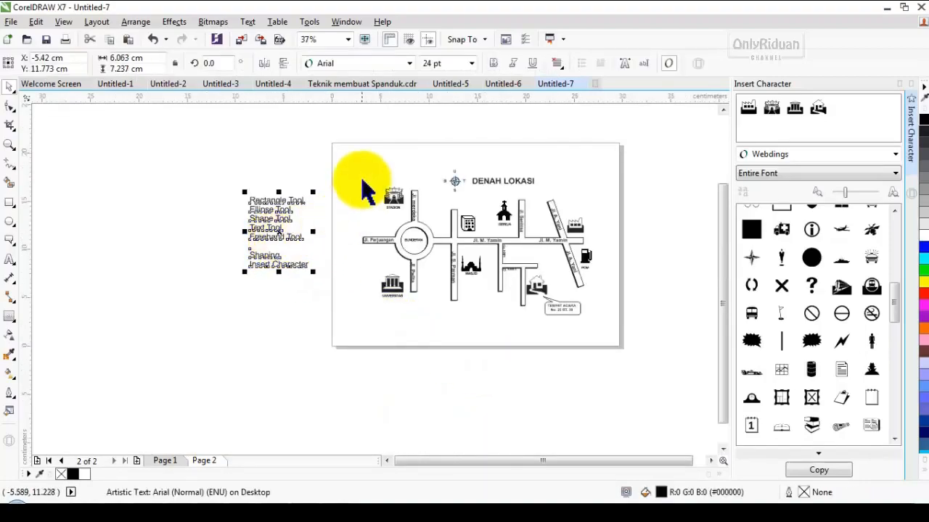
Draw a wavy freehand blob around the map, fill it lavender, and send it to the back
left_click(10, 166)
left_click(46, 159)
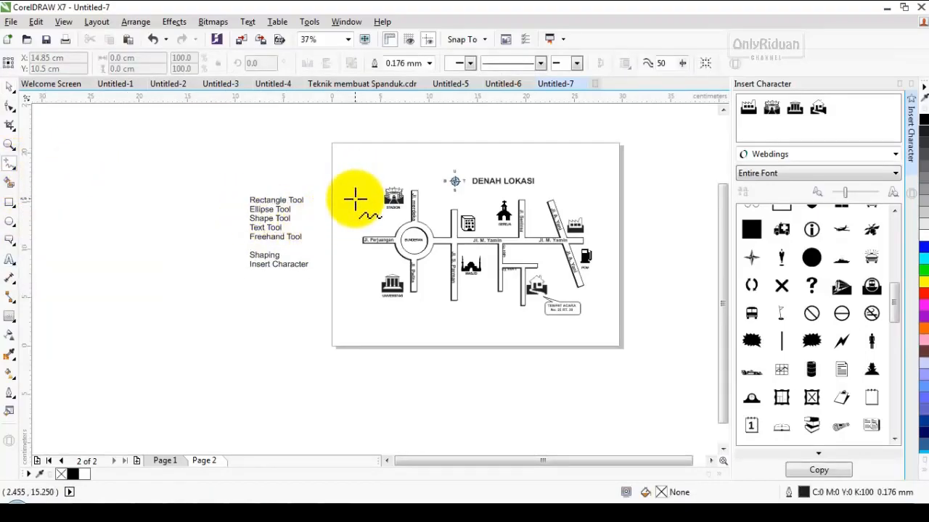
mouse_move(355, 198)
left_mouse_down()
mouse_move(389, 164)
mouse_move(418, 171)
mouse_move(518, 160)
mouse_move(548, 172)
mouse_move(586, 195)
mouse_move(599, 215)
mouse_move(609, 263)
mouse_move(602, 299)
mouse_move(545, 324)
mouse_move(472, 309)
mouse_move(393, 315)
mouse_move(363, 297)
mouse_move(366, 270)
mouse_move(347, 249)
mouse_move(356, 201)
left_mouse_up()
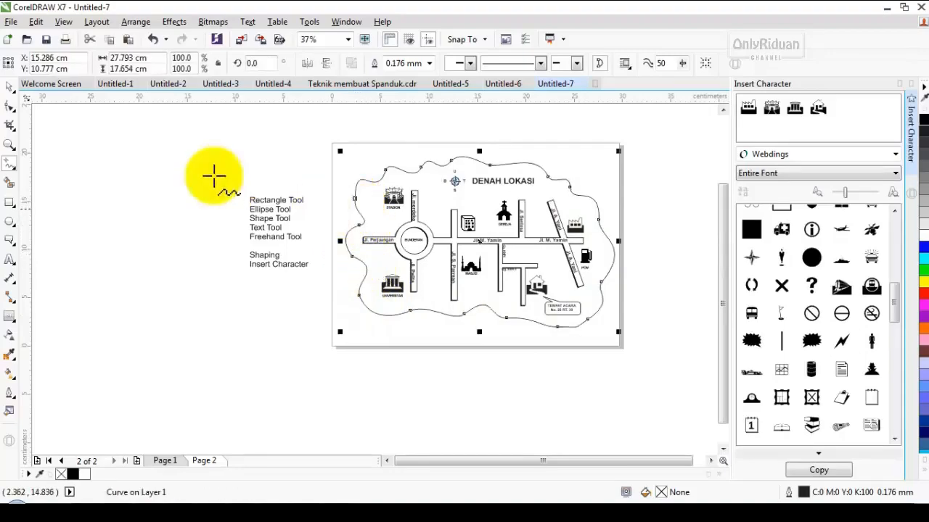
key("space")
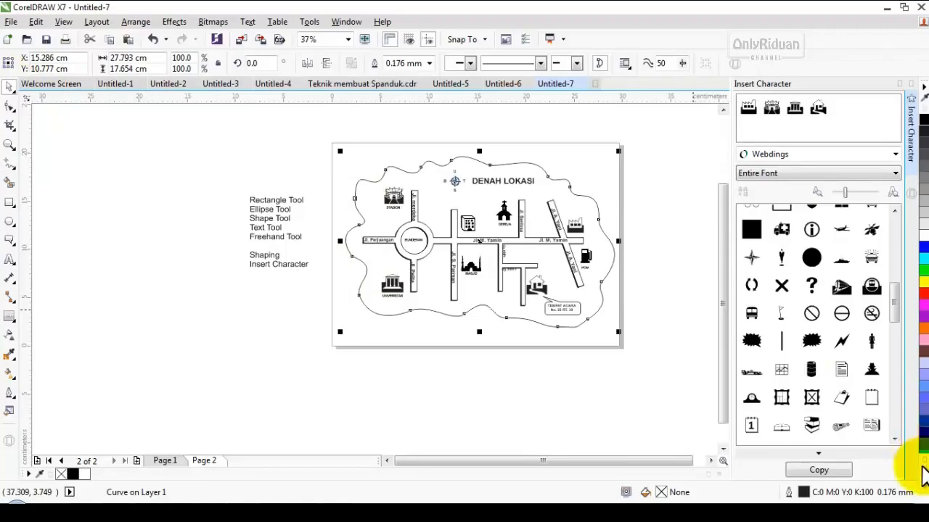
left_click(923, 368)
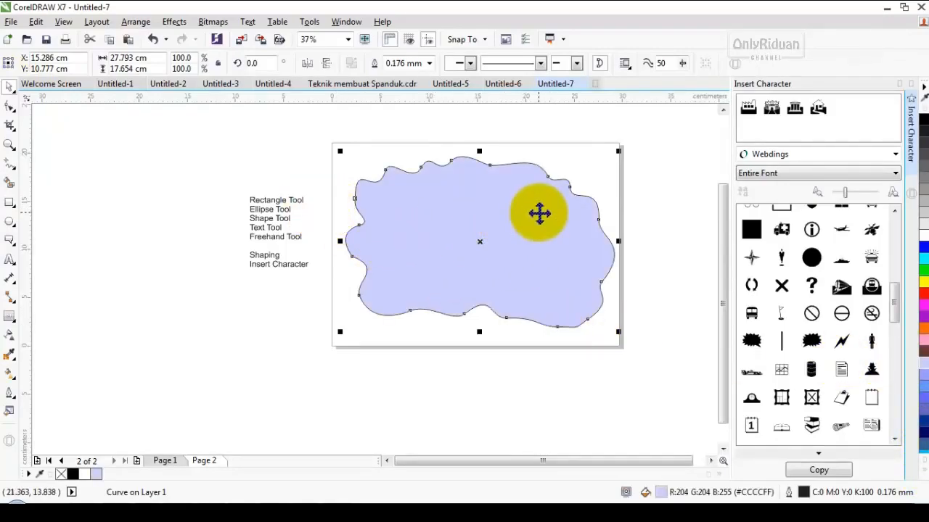
left_click(182, 29)
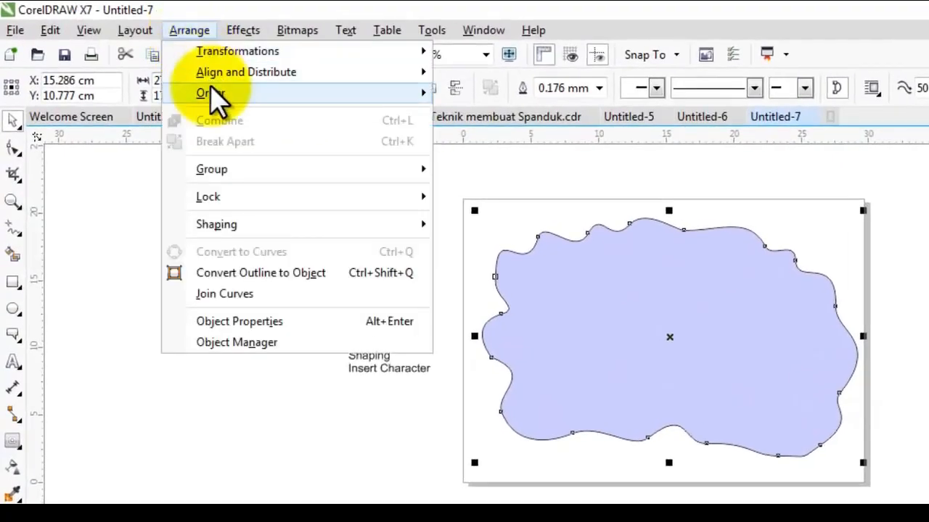
mouse_move(214, 93)
left_click(503, 110)
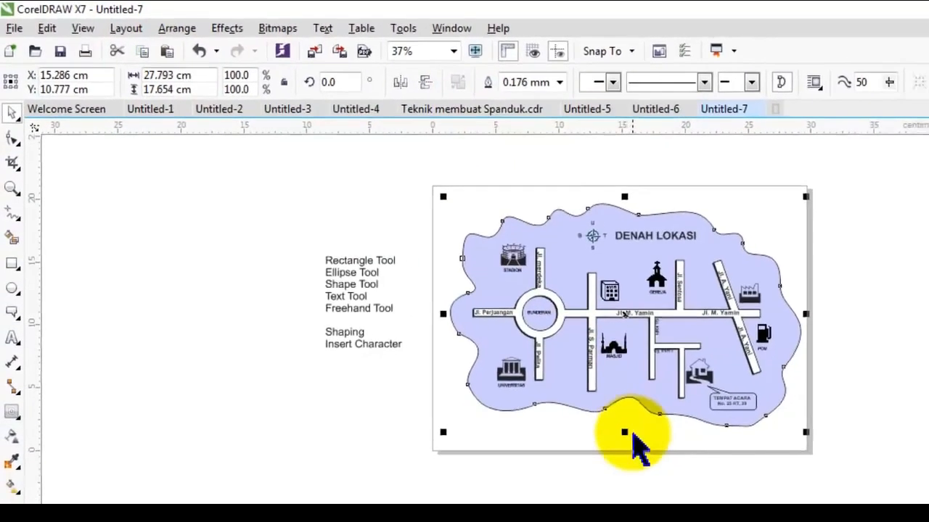
Duplicate the blob, fill the offset copy black, and settle the lavender blob over it
left_click(666, 438)
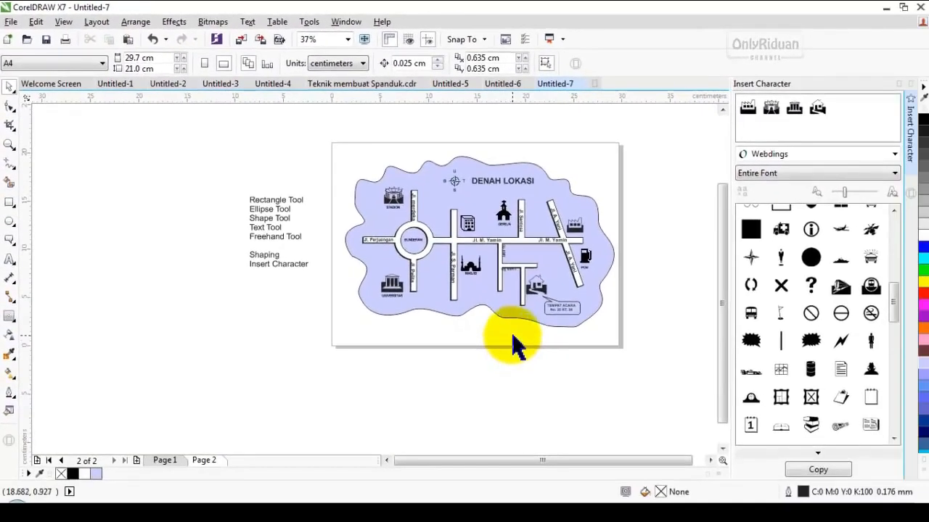
left_click(491, 311)
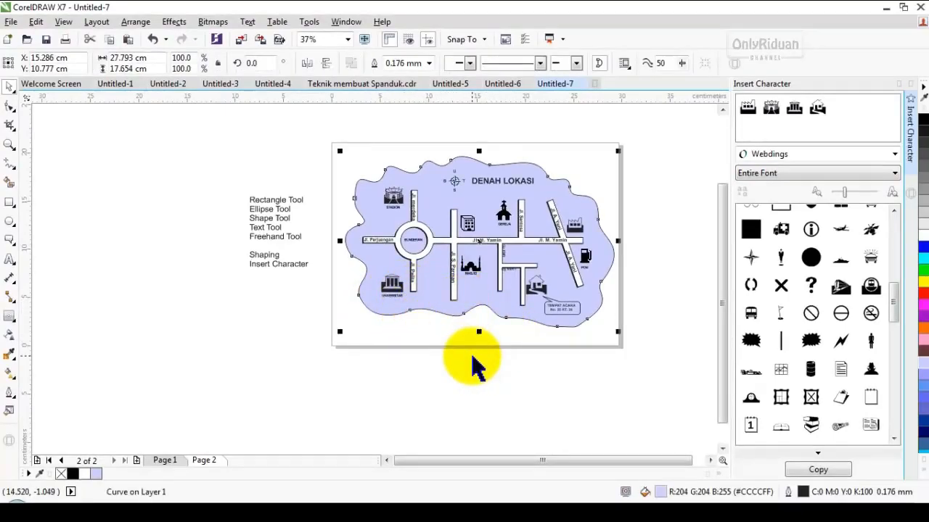
key("ctrl+d")
left_click(398, 347)
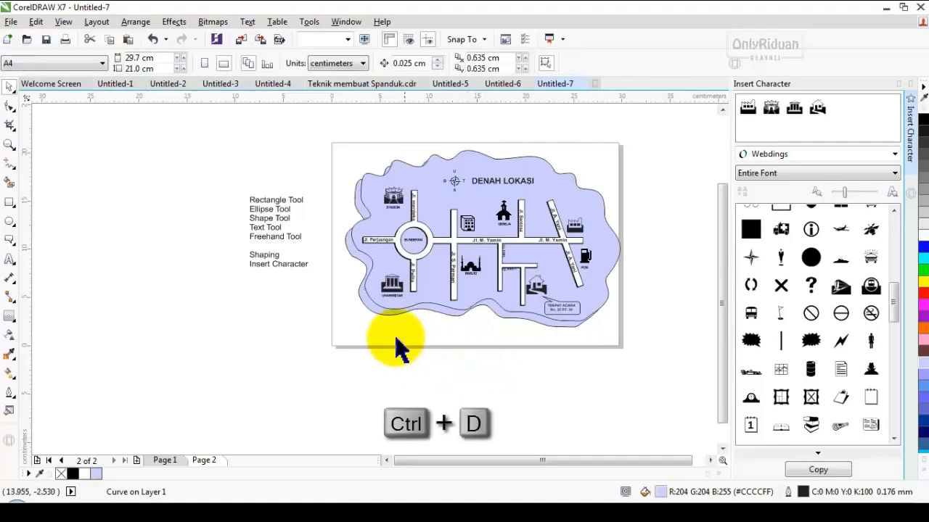
left_click(388, 327)
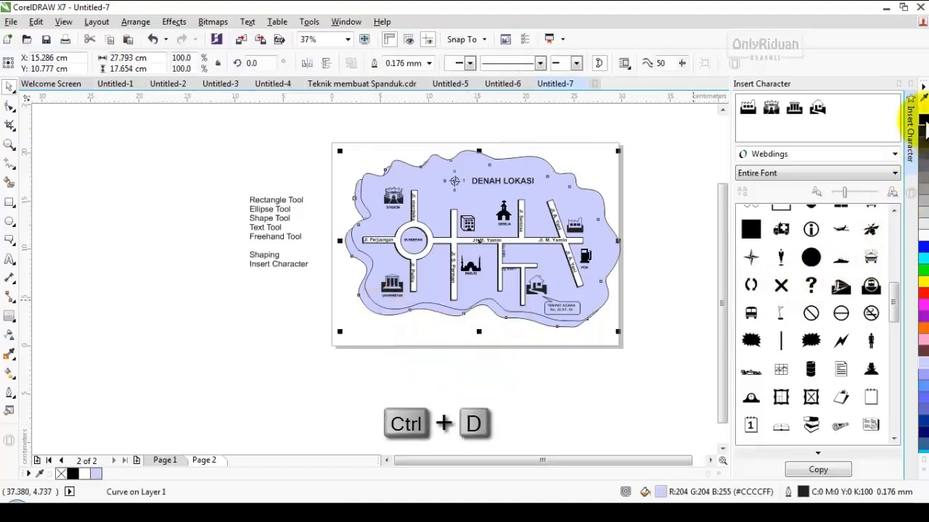
left_click(922, 122)
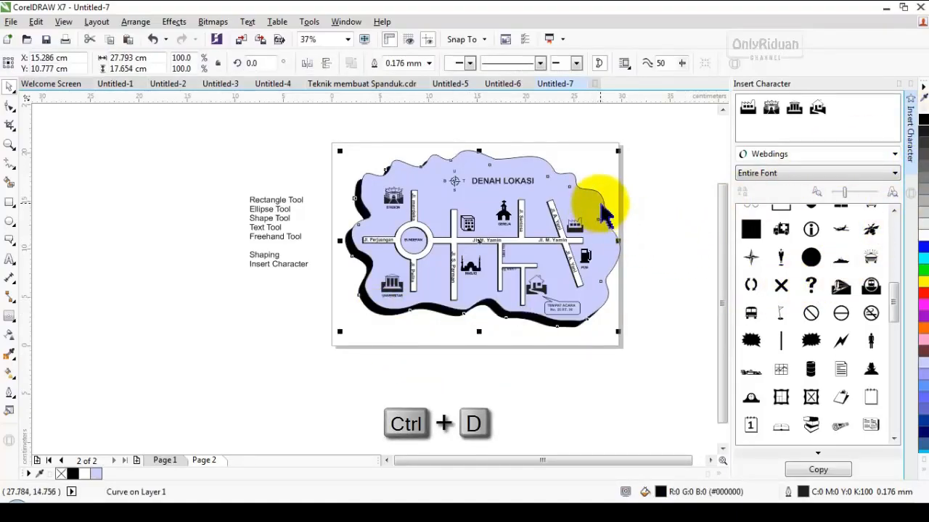
left_click(616, 234)
scroll(615, 235, "up", 1)
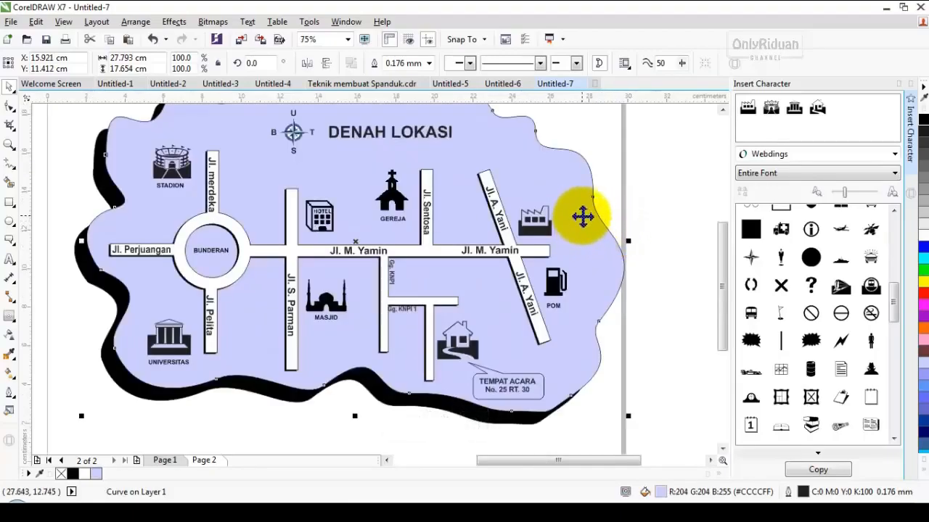
scroll(582, 216, "down", 2)
scroll(576, 214, "up", 1)
left_click(646, 213)
left_click(578, 209)
left_click_drag(575, 196, 575, 196)
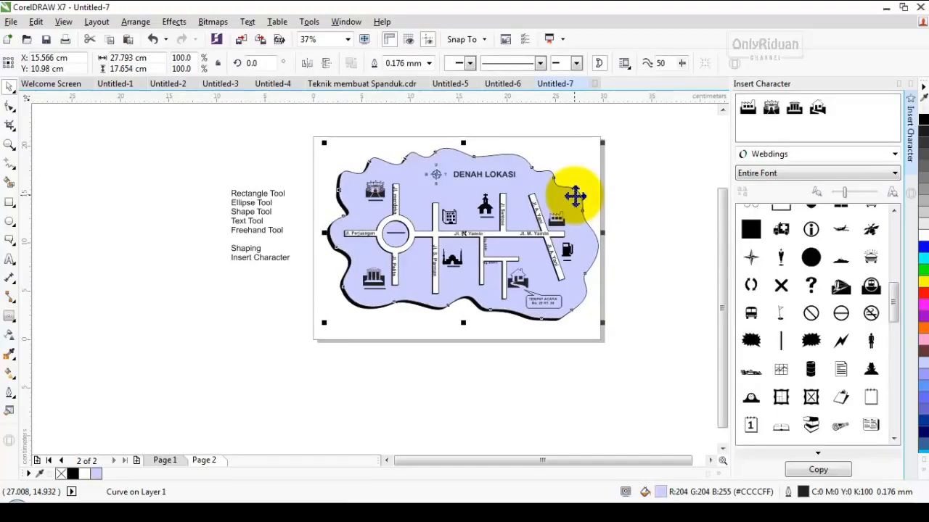
Colour the event-location house symbol red and the Universitas symbol blue
left_click(636, 248)
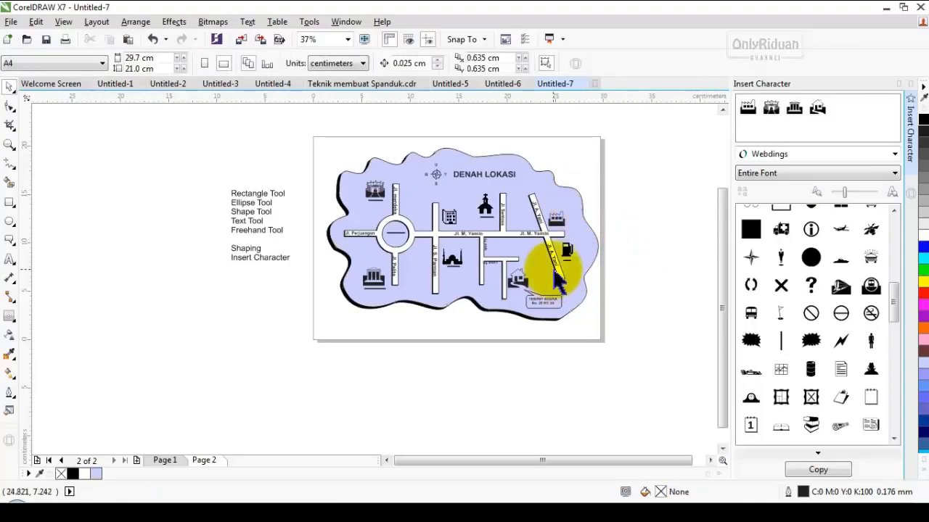
scroll(543, 265, "up", 2)
left_click(487, 284)
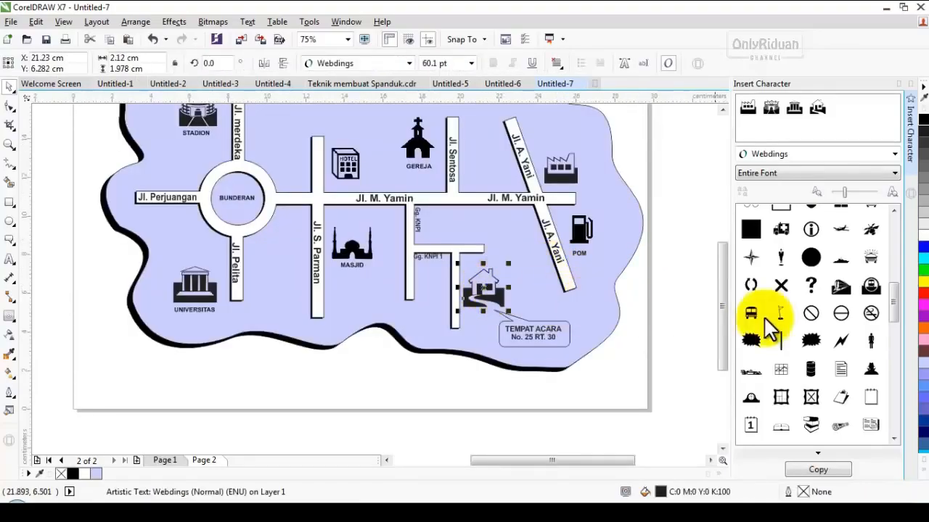
left_click(922, 292)
left_click(203, 294)
left_click(922, 264)
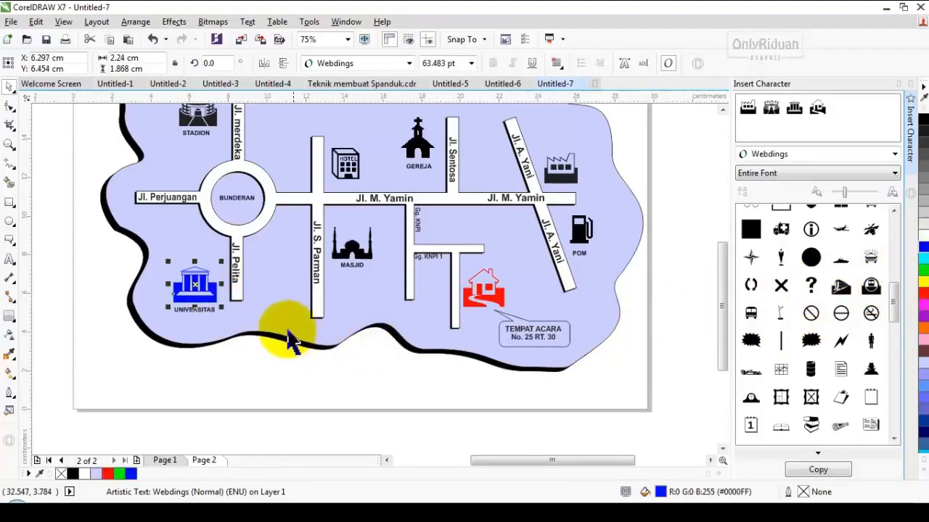
Colour the Stadion symbol red and the factory symbol pink-red (#FF0066)
left_click(198, 117)
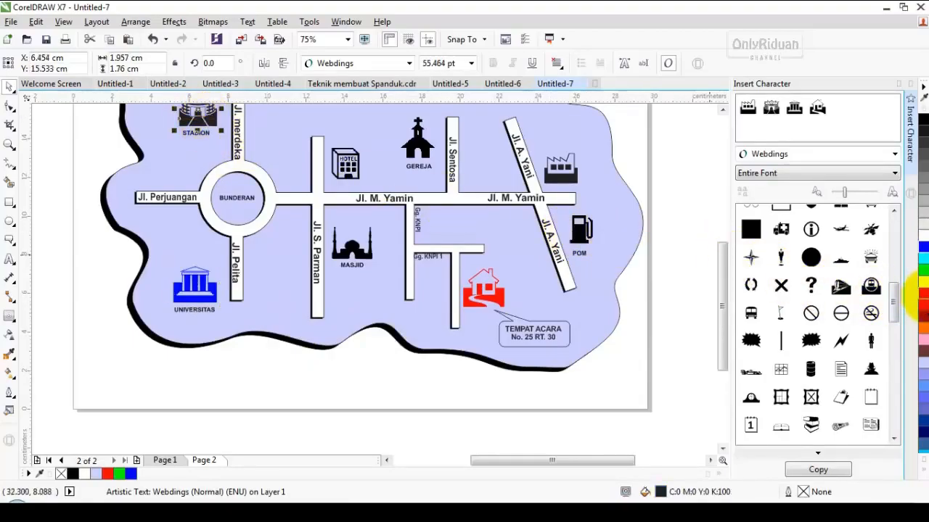
left_click(925, 299)
left_click(361, 250)
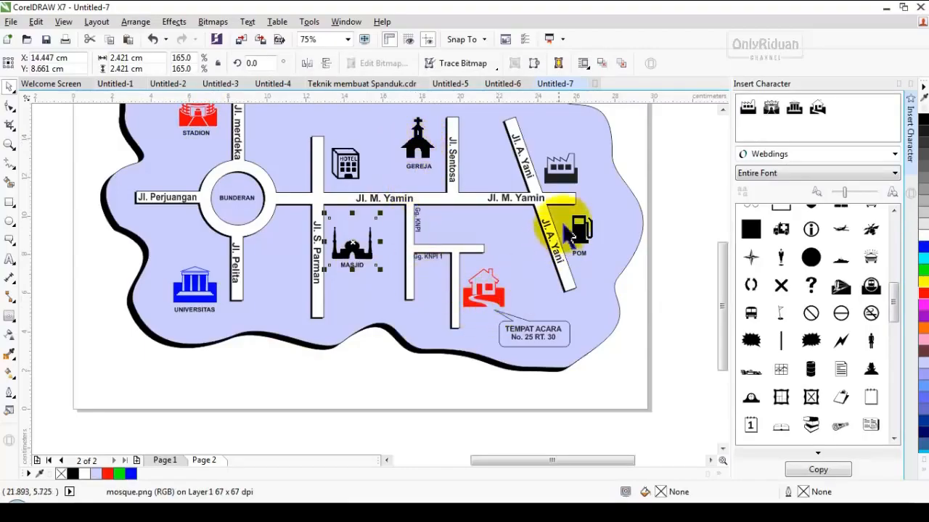
left_click(569, 183)
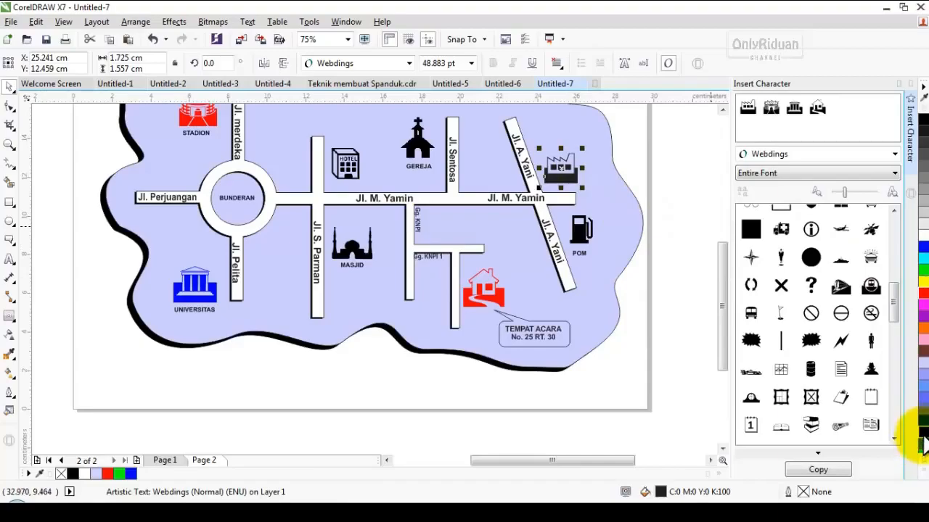
left_click(923, 468)
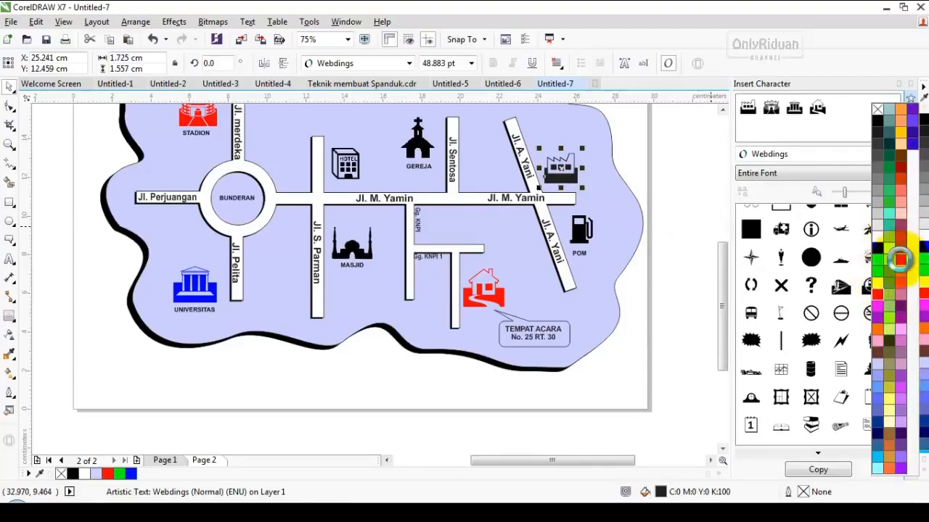
left_click(899, 260)
Deselect and scroll around the map to review the coloured landmark icons
scroll(291, 228, "down", 2)
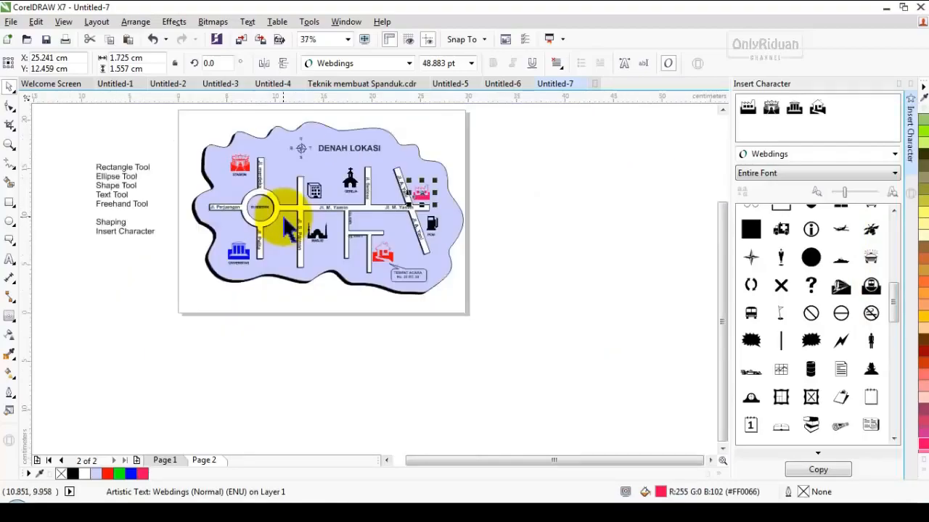
left_click(388, 460)
scroll(543, 307, "up", 1)
scroll(549, 307, "down", 1)
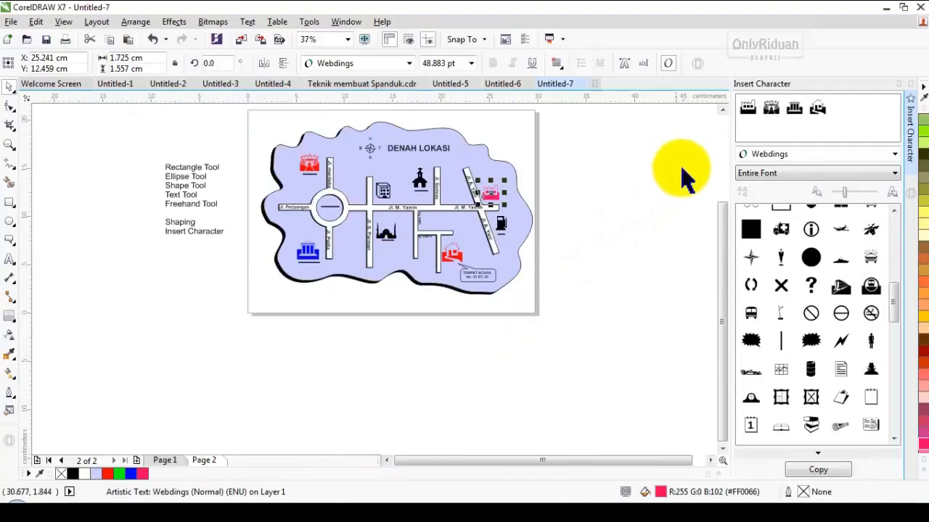
left_click(722, 110)
scroll(415, 187, "up", 1)
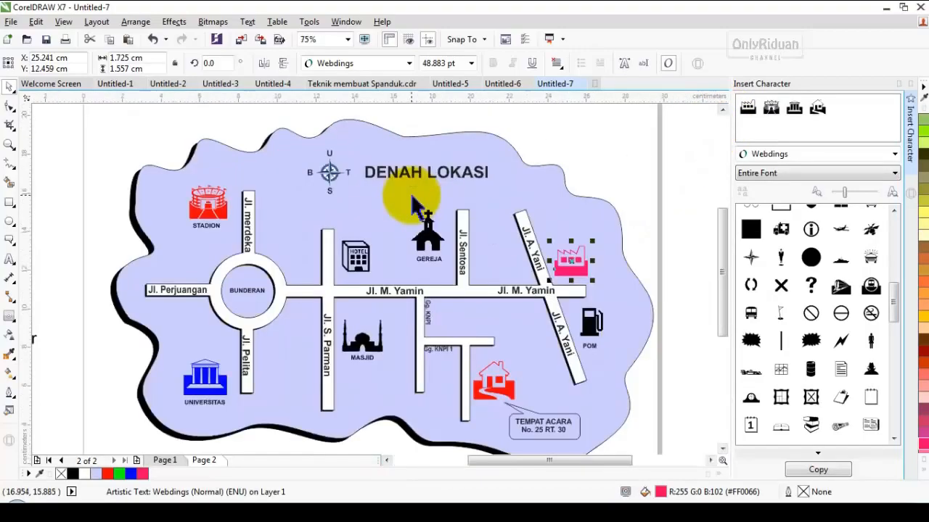